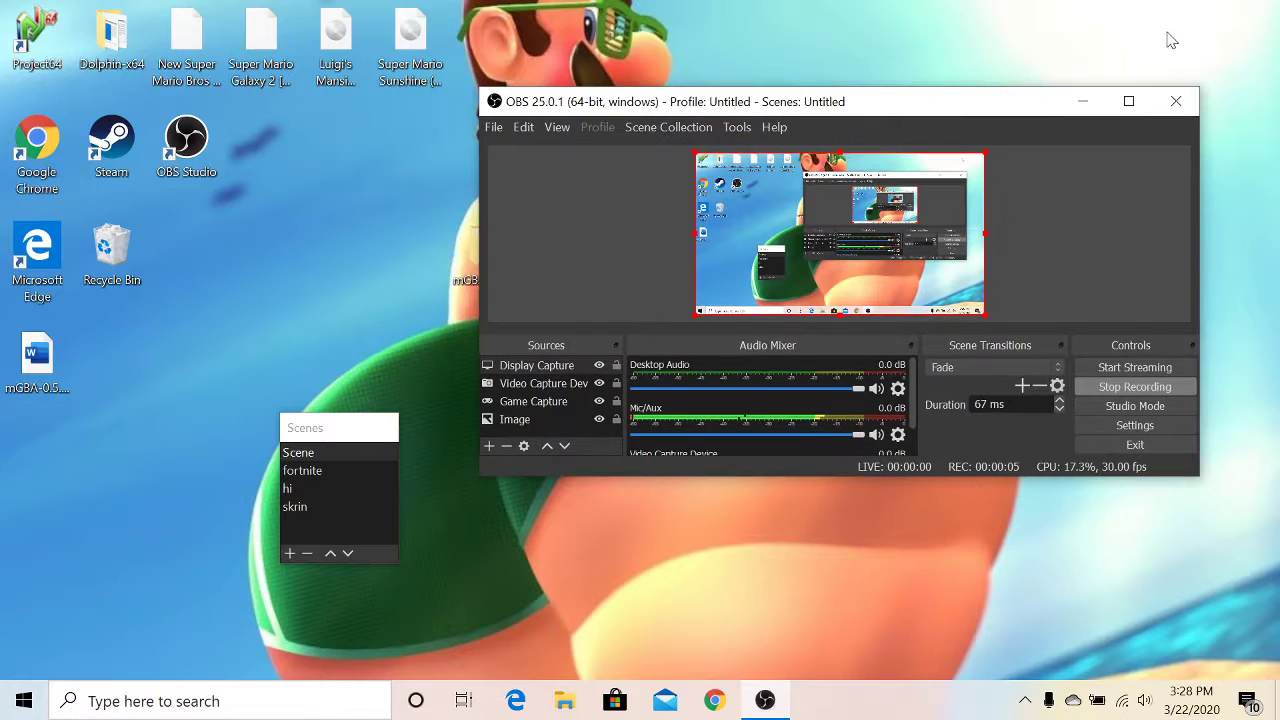
Minimize the OBS window and bring up the Windows search panel.
left_click(1085, 102)
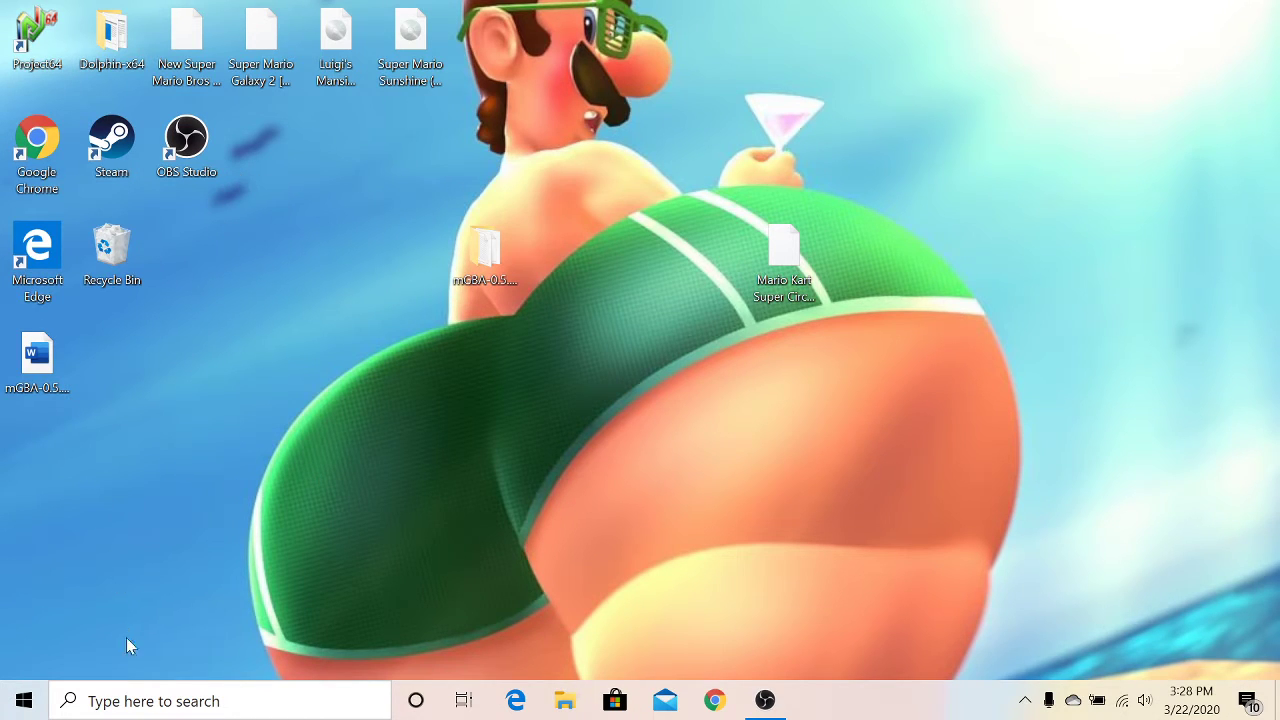
left_click(209, 703)
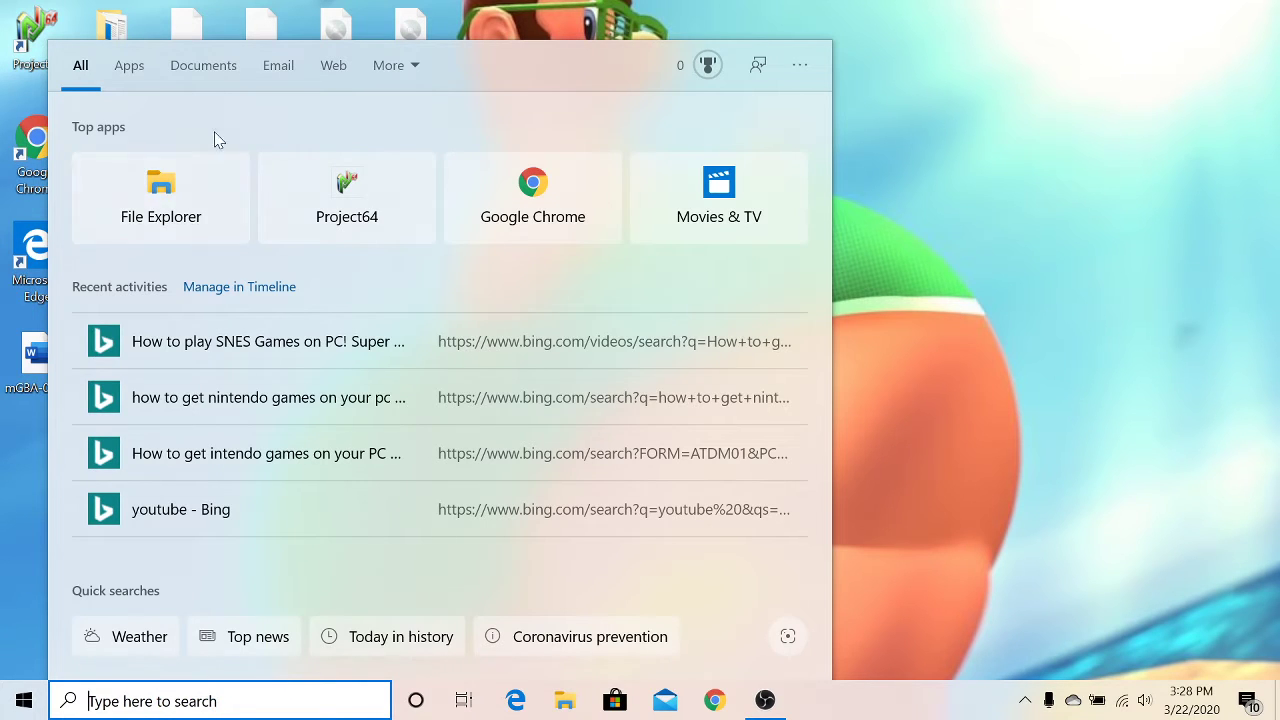
Dismiss Windows search, maximize Chrome, and Google the suggested emuparadise.met query.
left_click(978, 207)
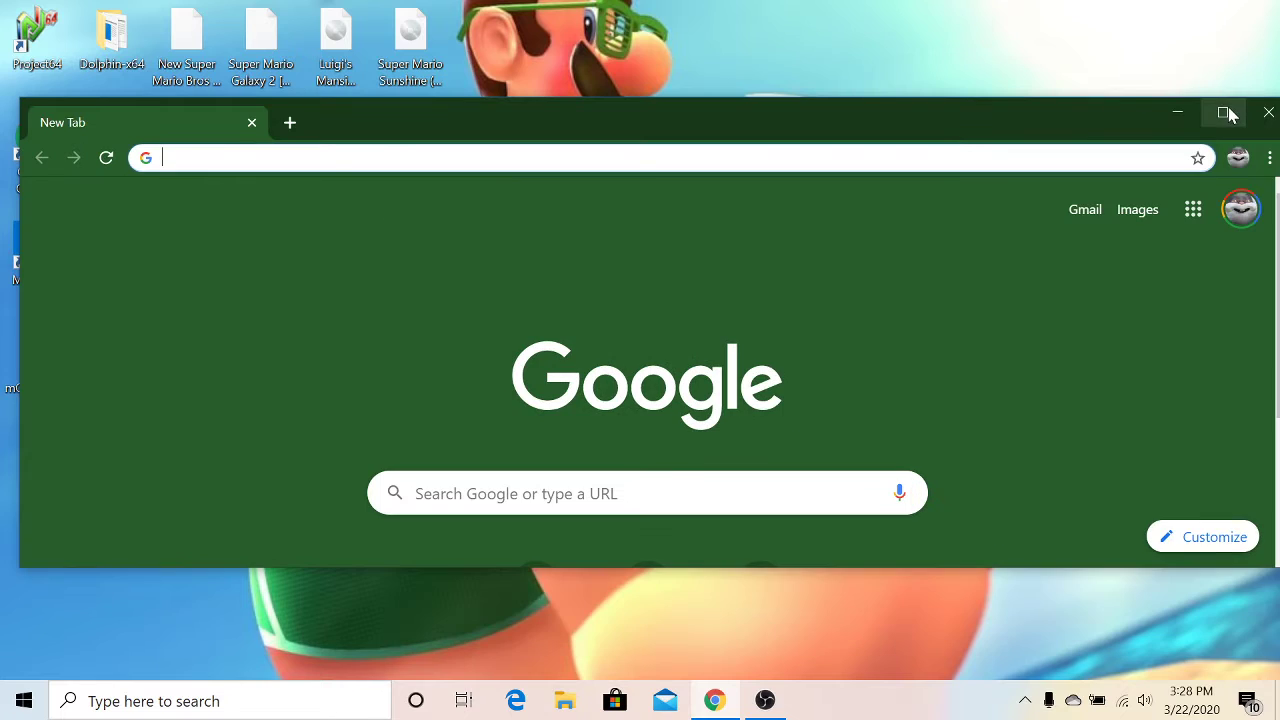
left_click(1226, 109)
left_click(531, 387)
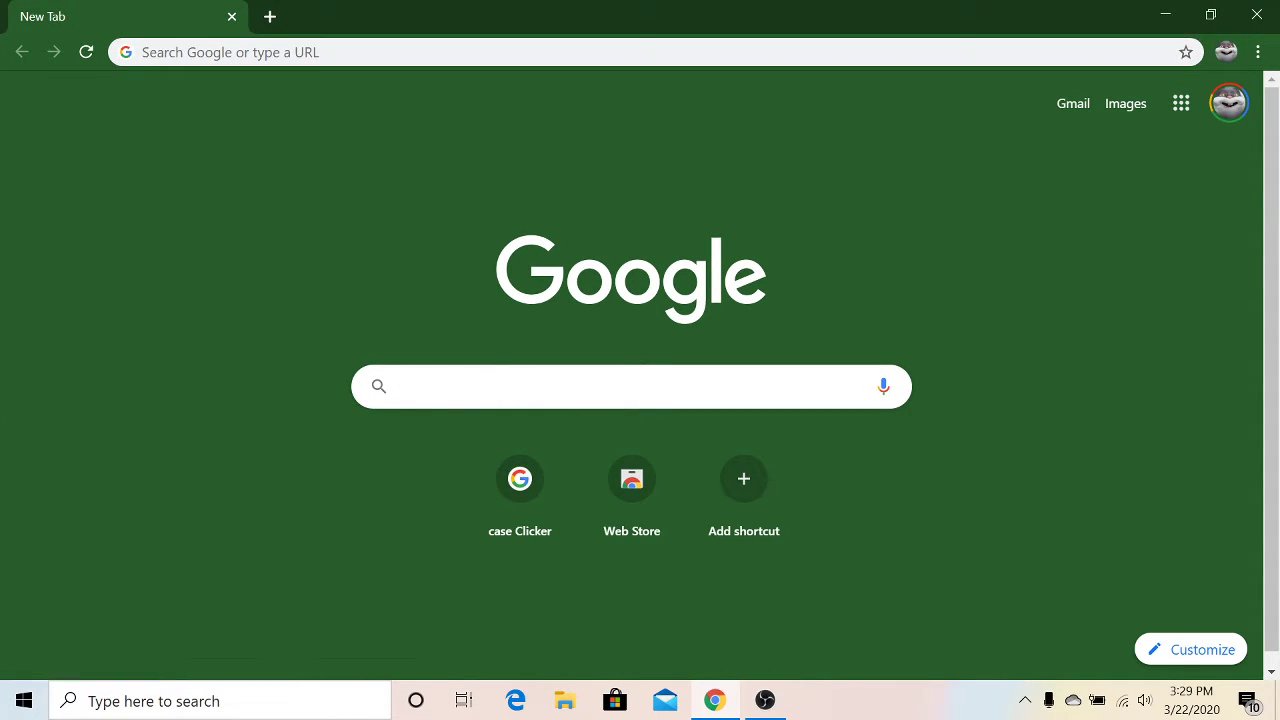
type("e")
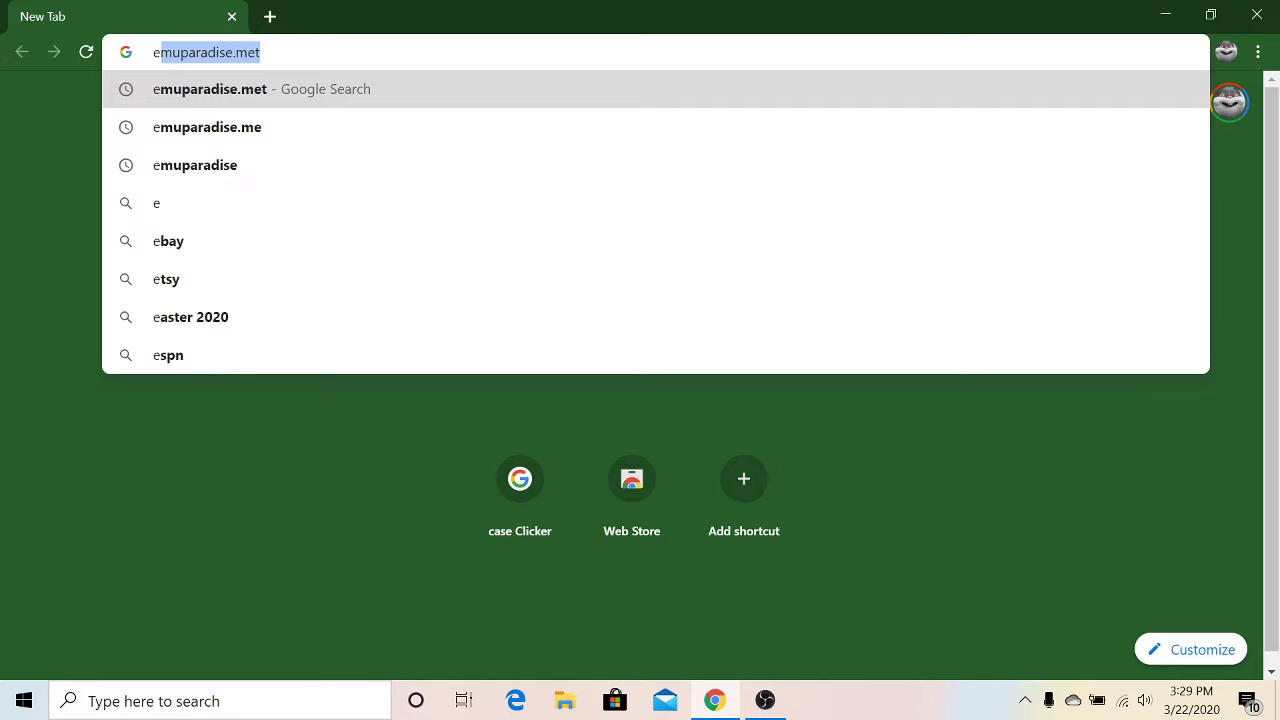
left_click(281, 91)
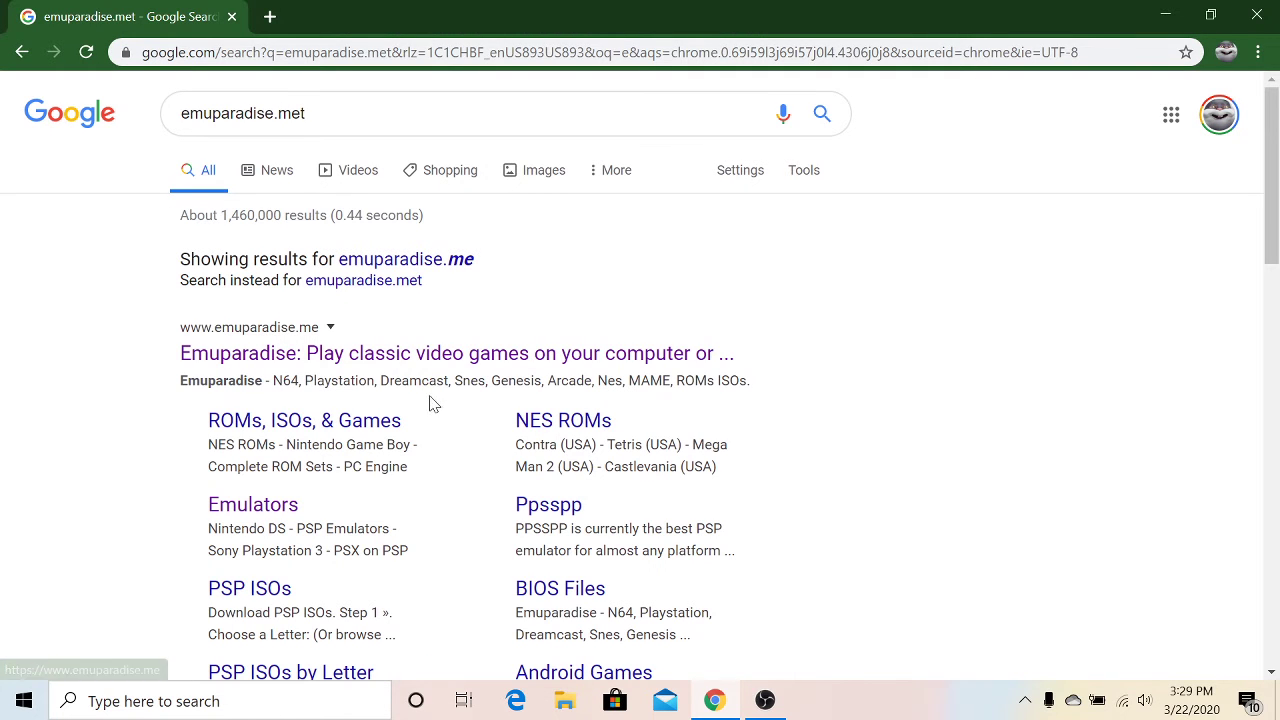
scroll(420, 374, "down", 7)
scroll(385, 350, "up", 7)
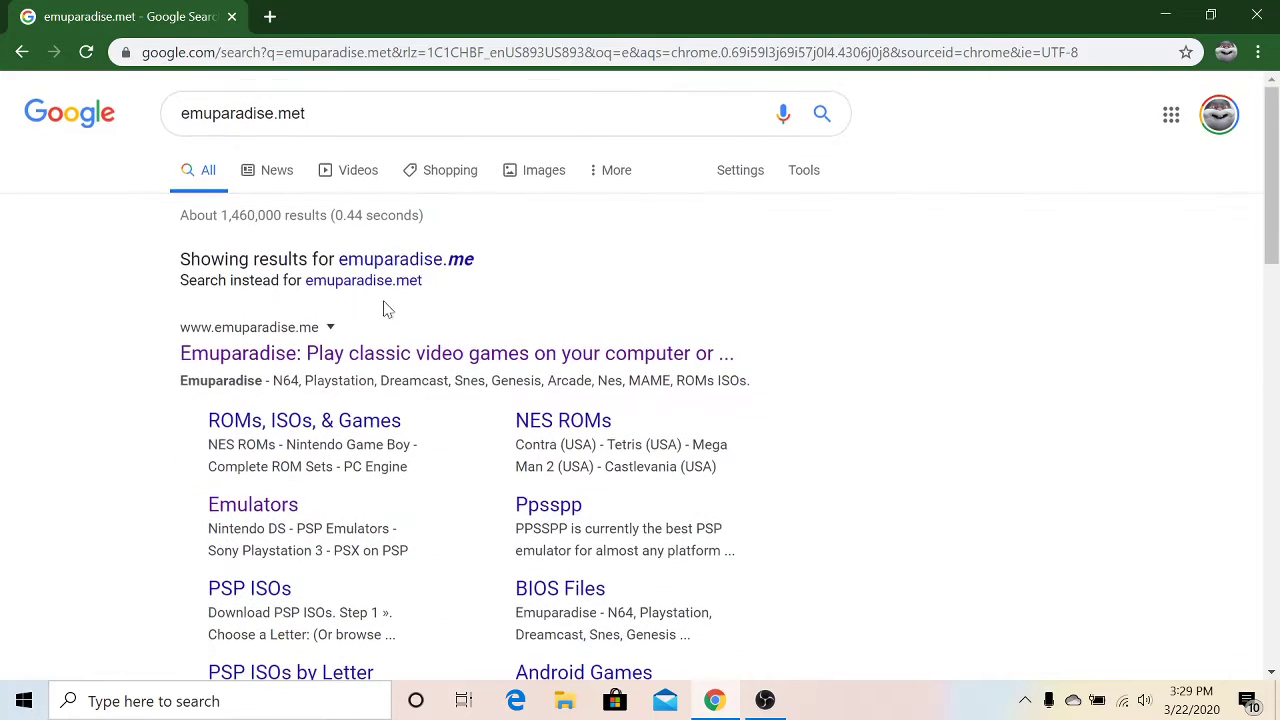
Open the Emuparadise site from the results and go to its Emulators section.
left_click(398, 360)
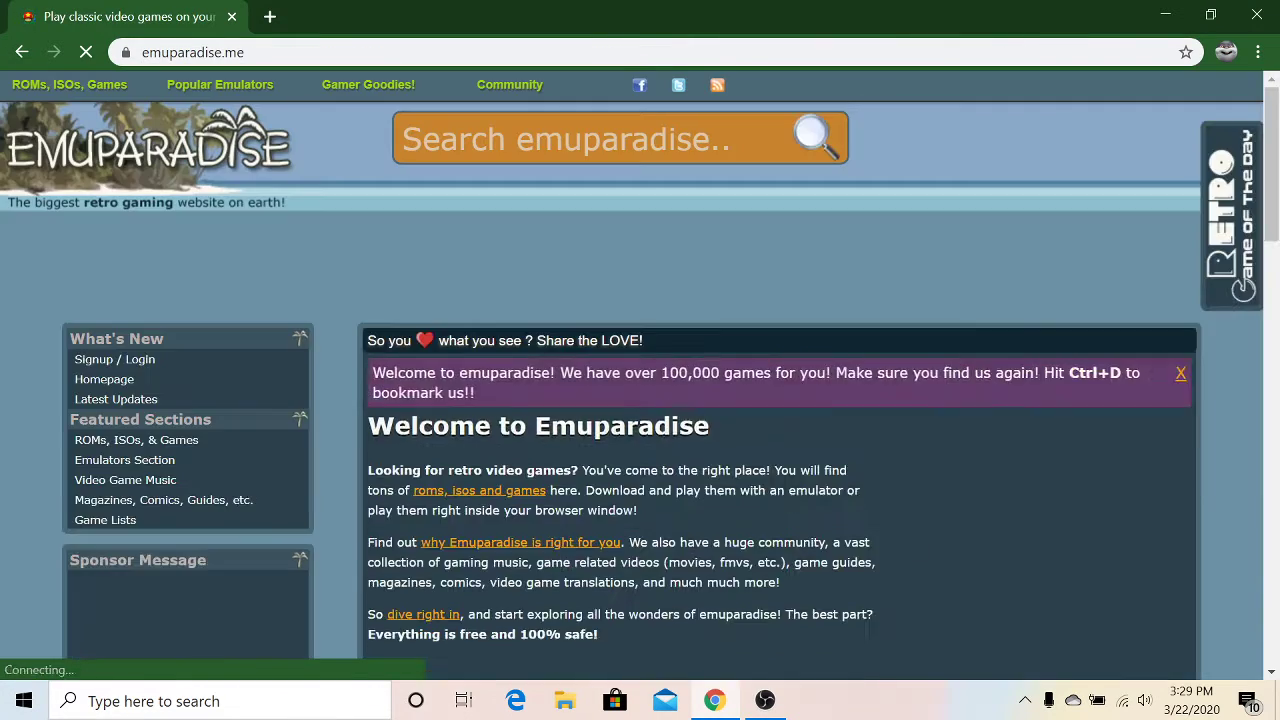
scroll(362, 352, "down", 1)
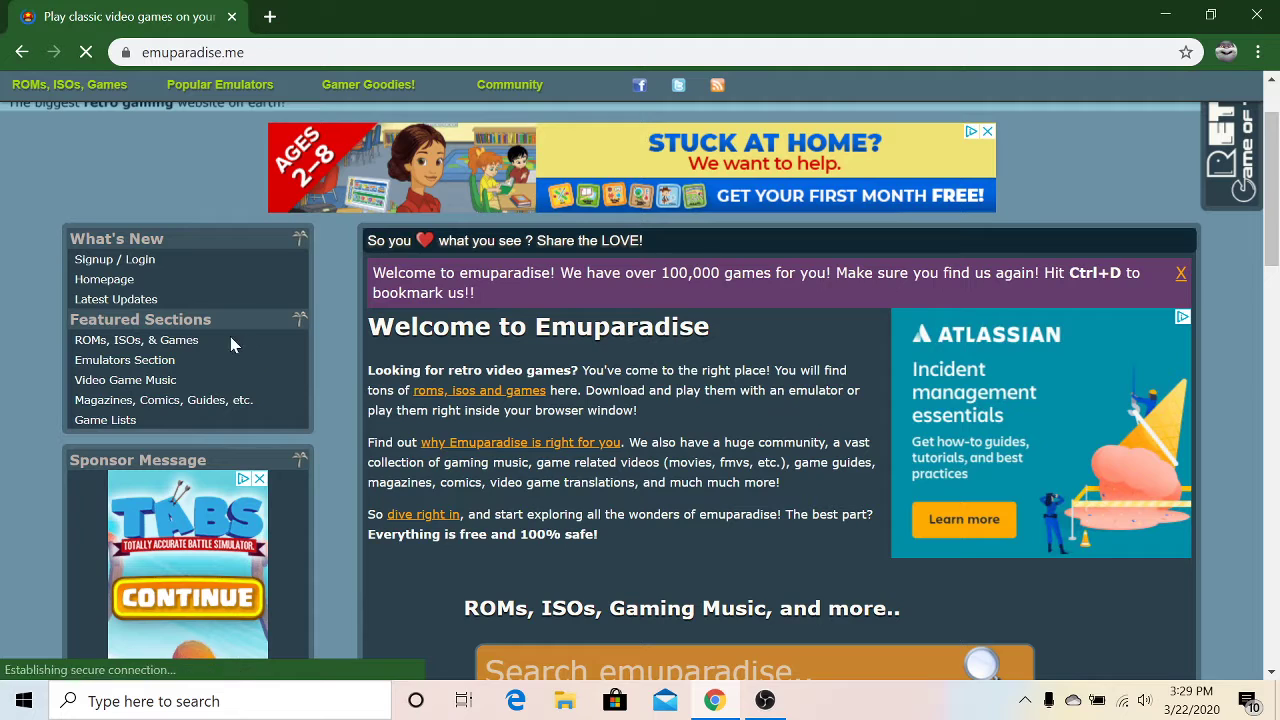
left_click(138, 362)
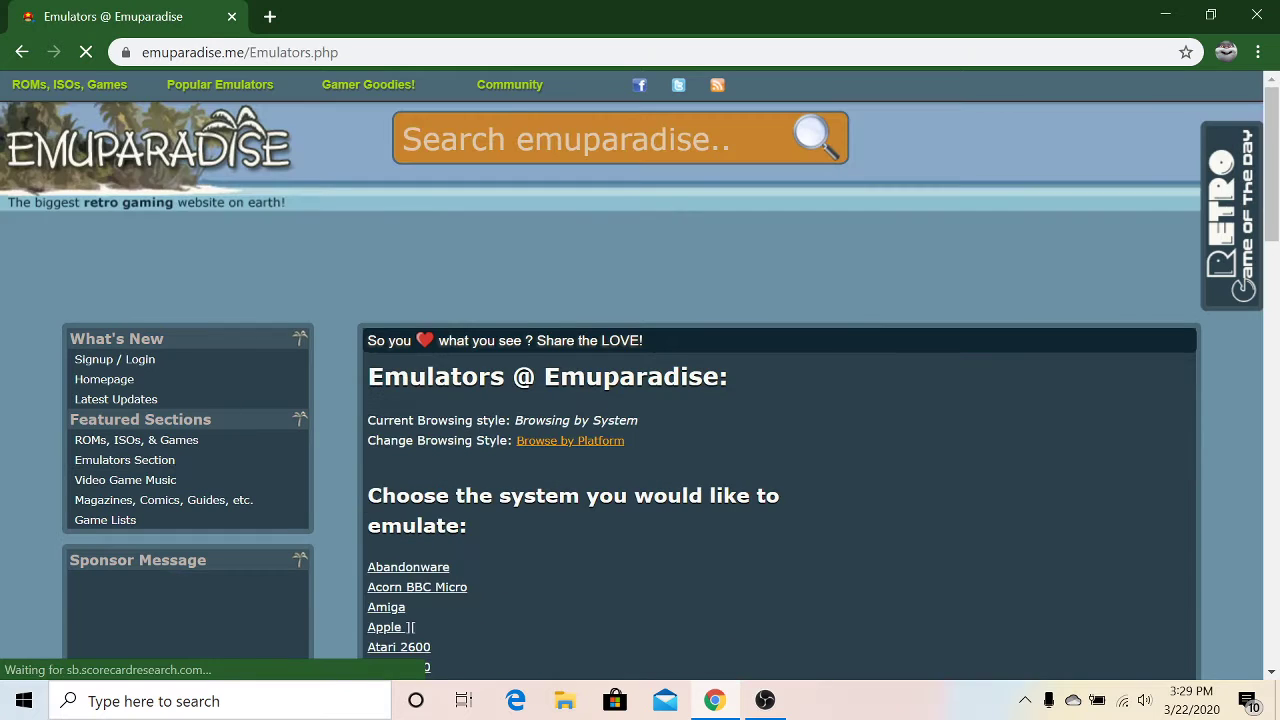
scroll(657, 437, "down", 15)
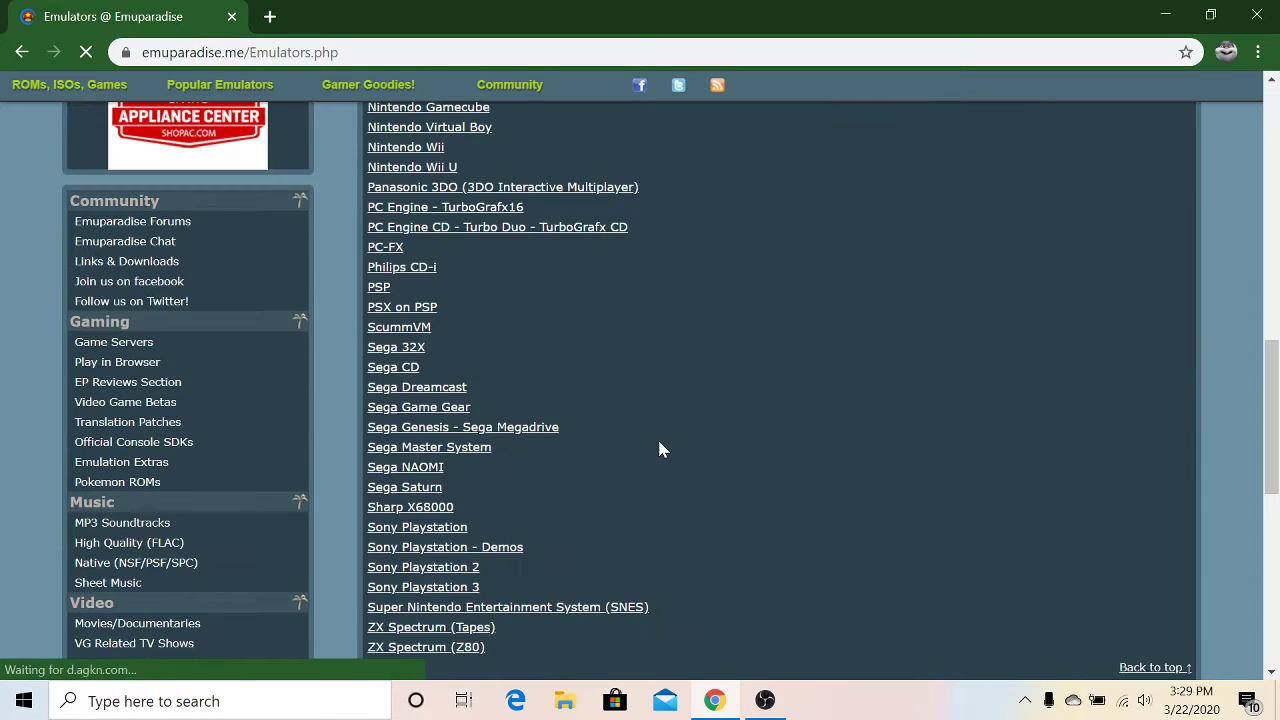
scroll(480, 415, "up", 2)
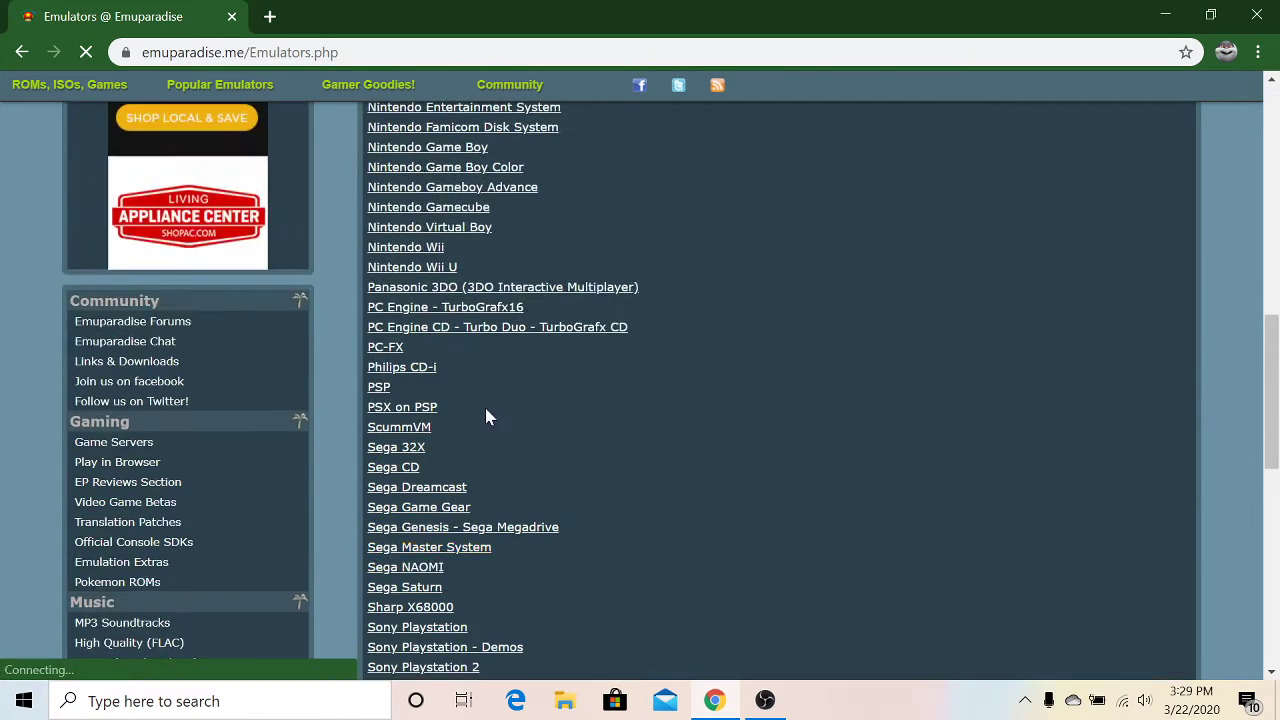
Browse to Nintendo Gameboy Advance emulators for Windows and scroll to mGBA 0.5.0.
left_click(523, 196)
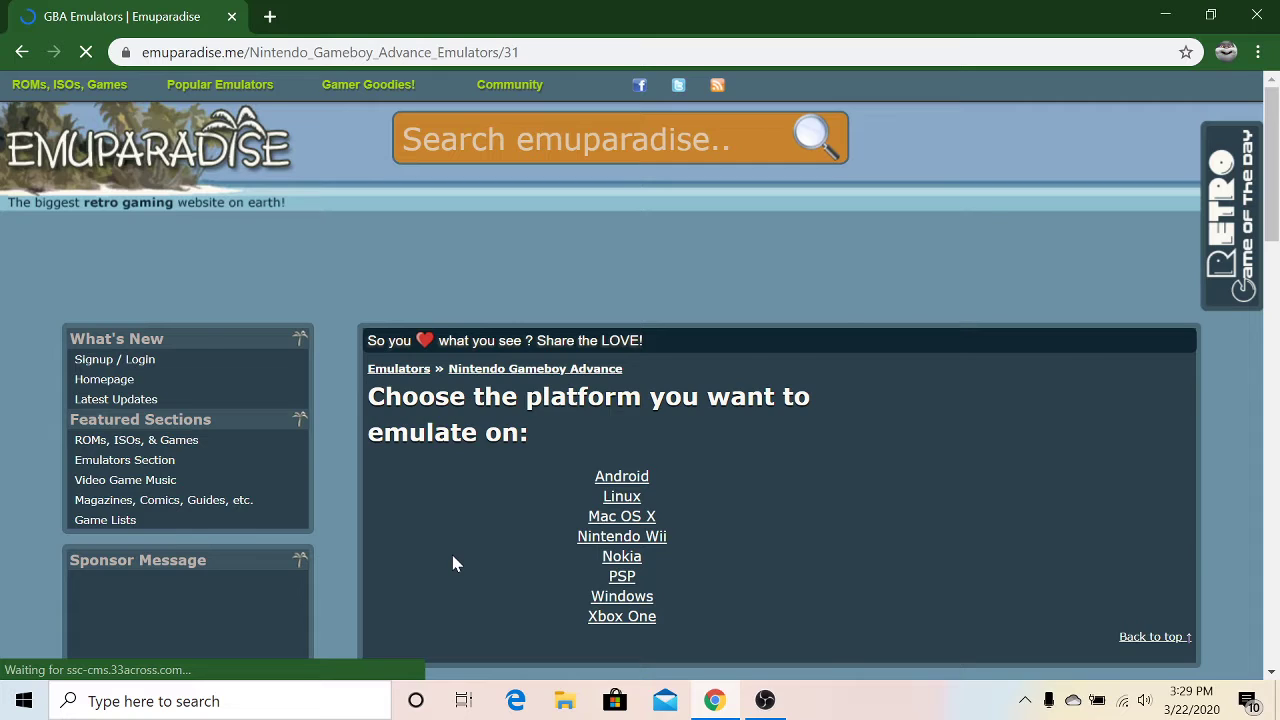
scroll(644, 571, "down", 1)
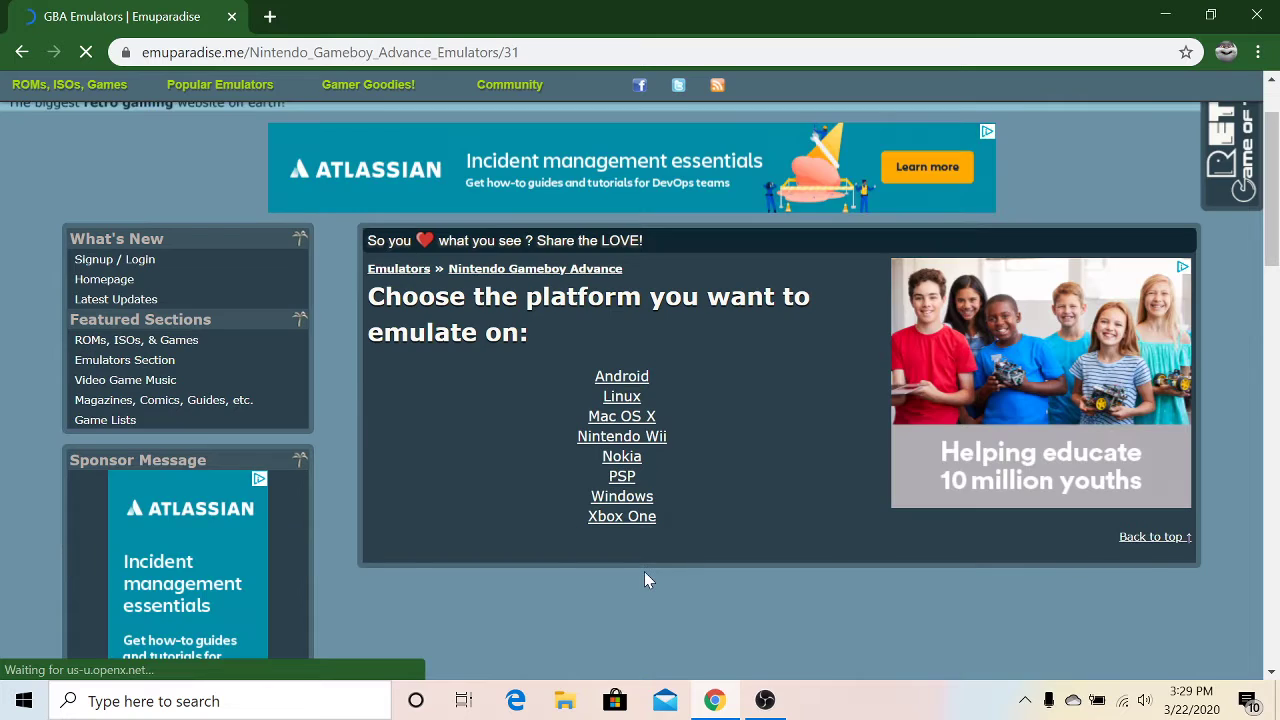
left_click(622, 508)
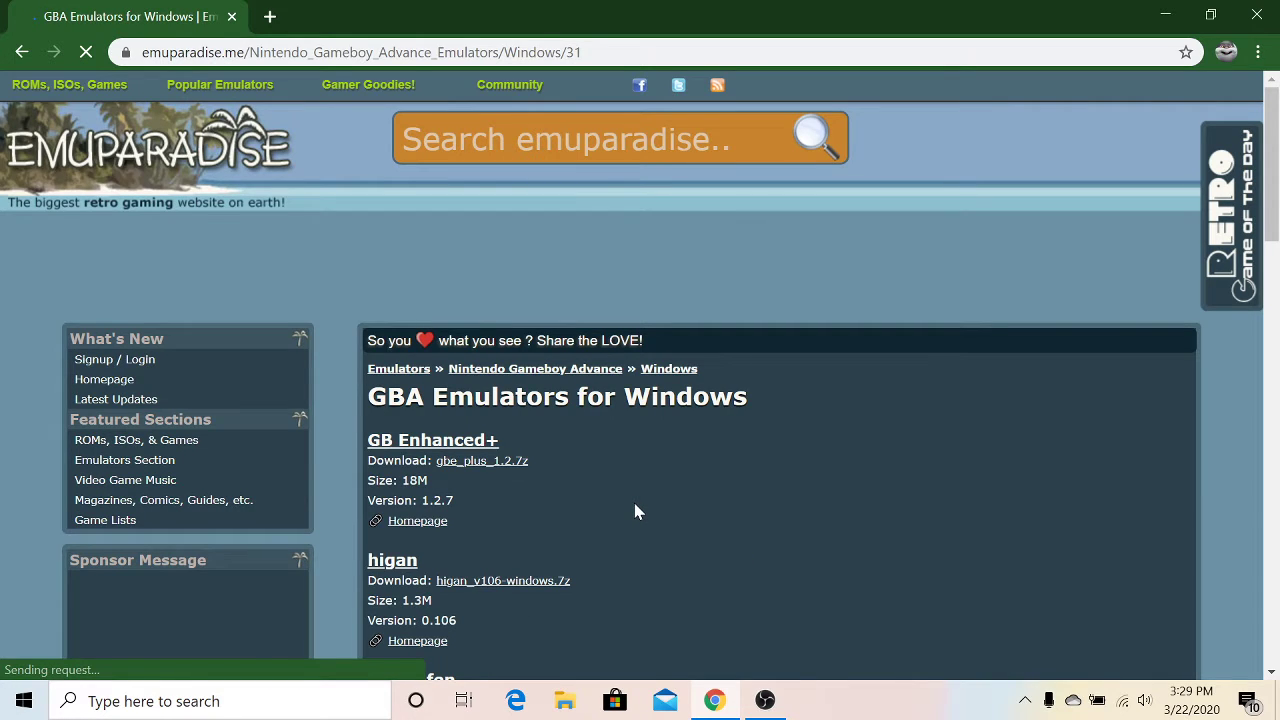
scroll(686, 500, "down", 5)
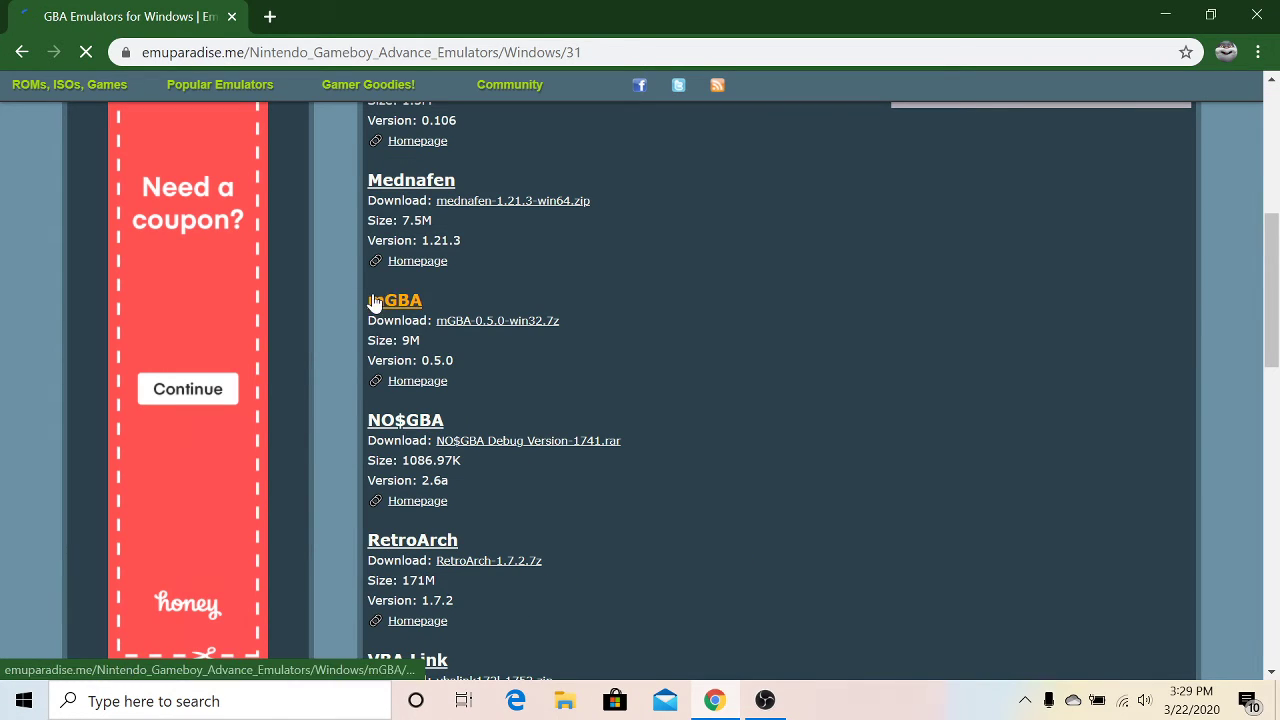
Download mGBA-0.5.0-win32.7z and show the finished download in its folder.
left_click(463, 322)
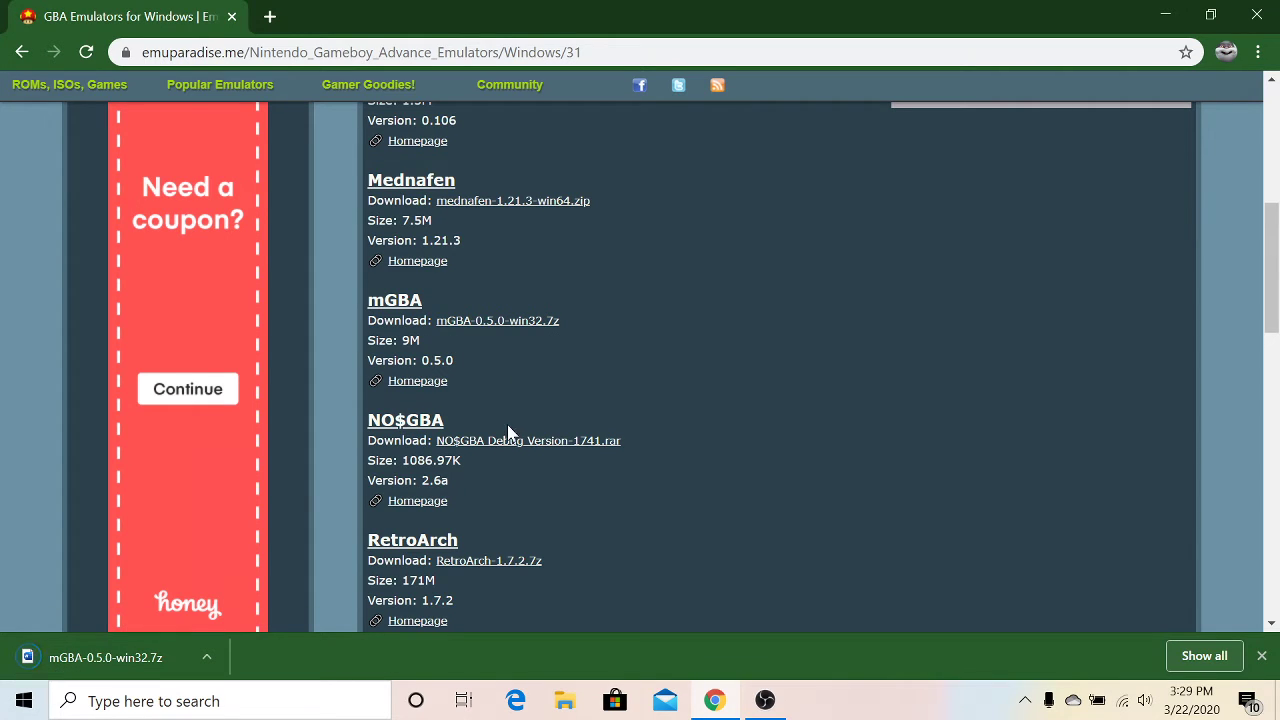
left_click(1210, 15)
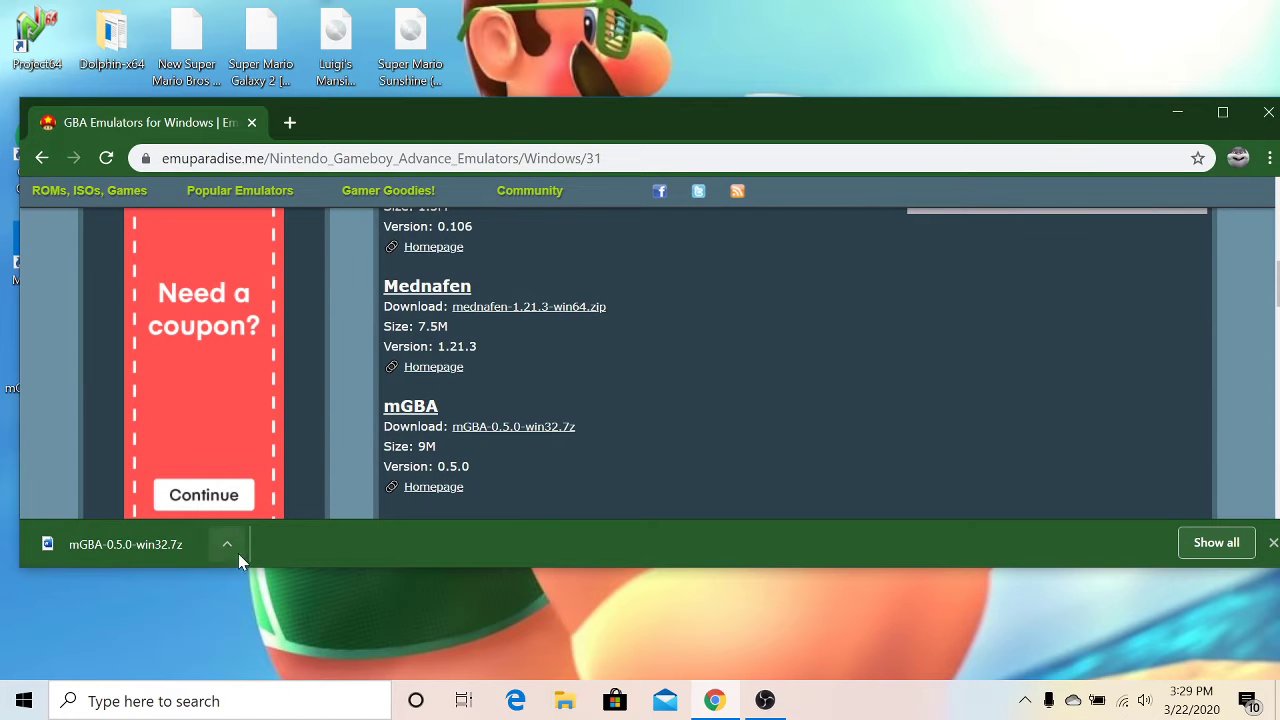
left_click(227, 546)
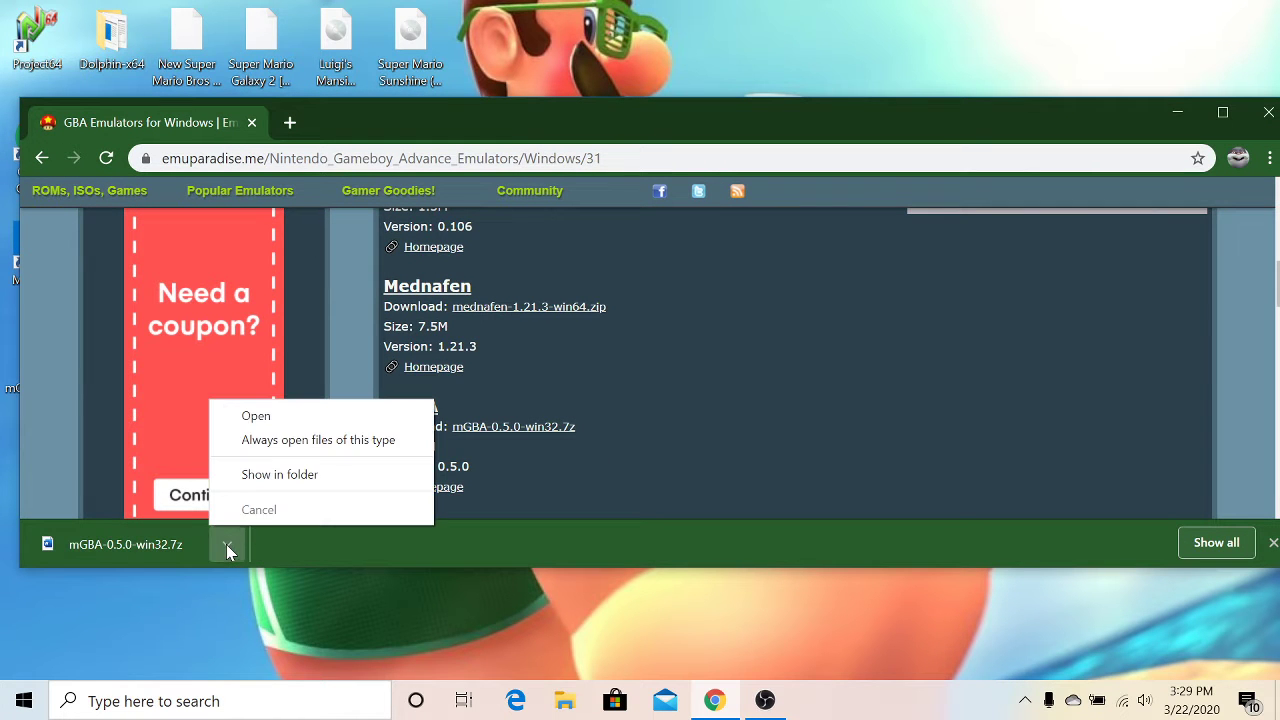
left_click(296, 478)
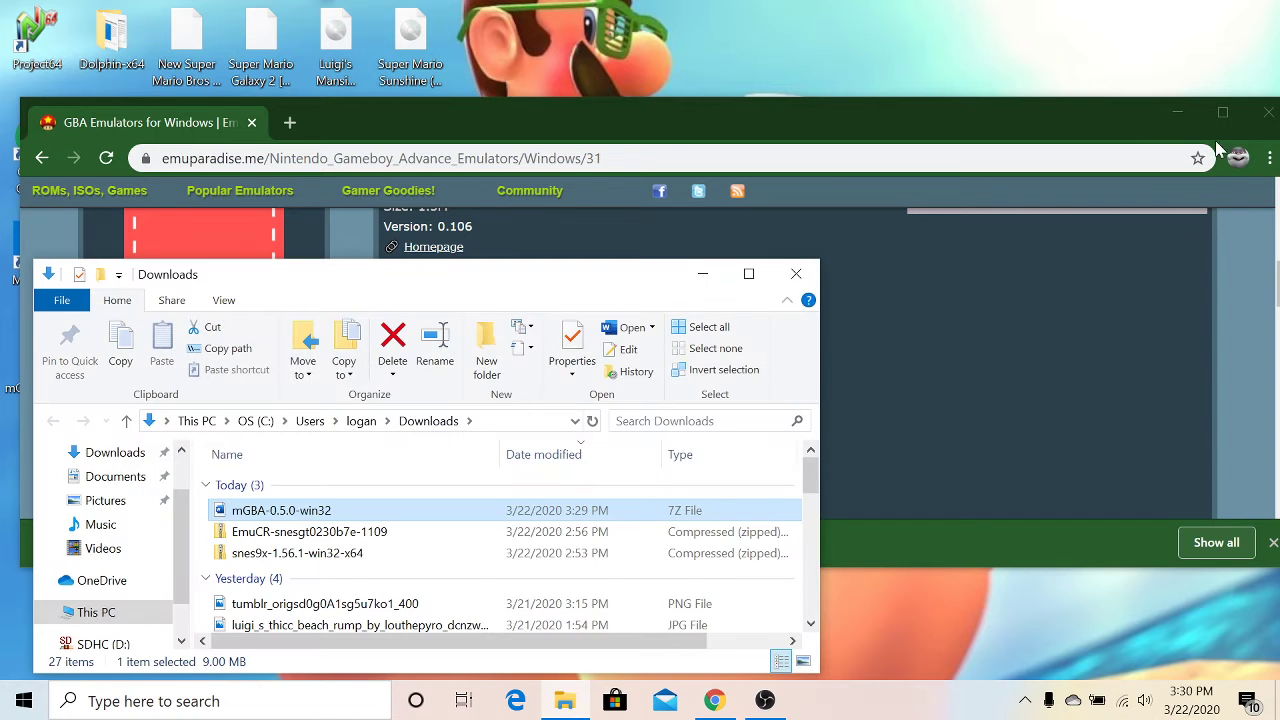
Move the mGBA archive from Downloads onto the desktop and close the folder window.
left_click(1178, 111)
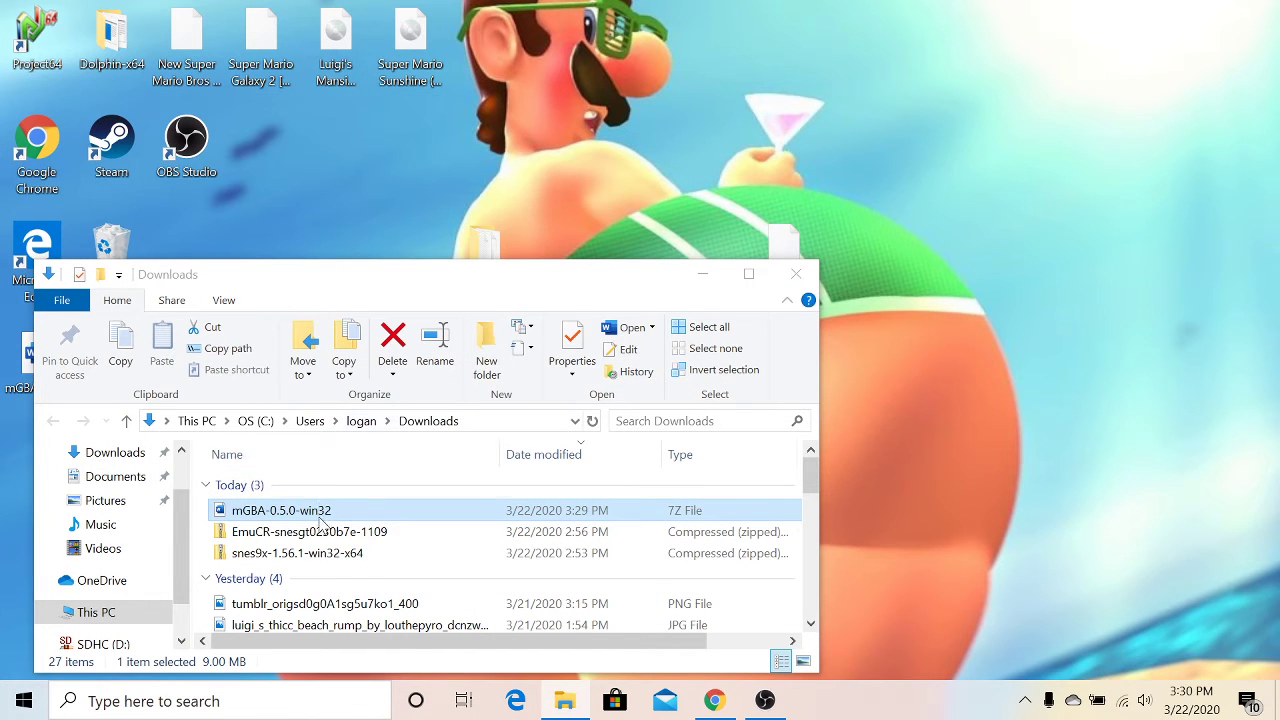
mouse_move(322, 515)
left_mouse_down()
mouse_move(752, 282)
mouse_move(1000, 275)
left_mouse_up()
left_click(800, 275)
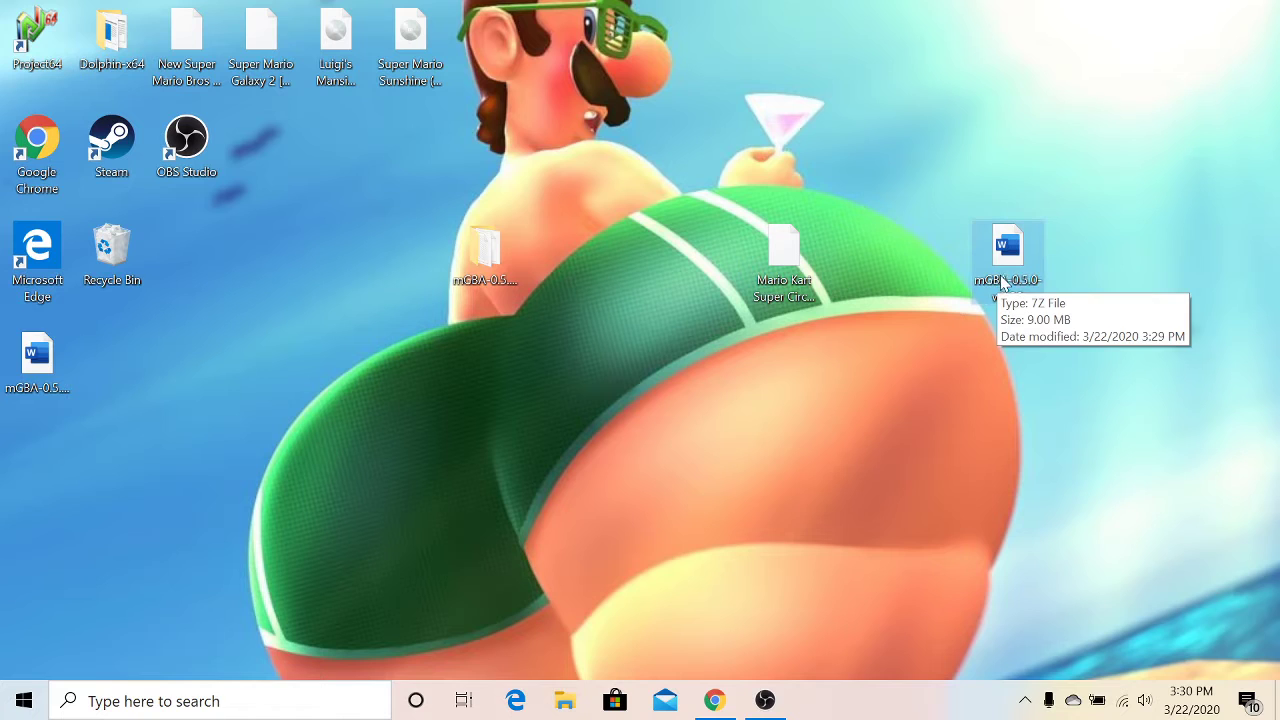
left_click(975, 273)
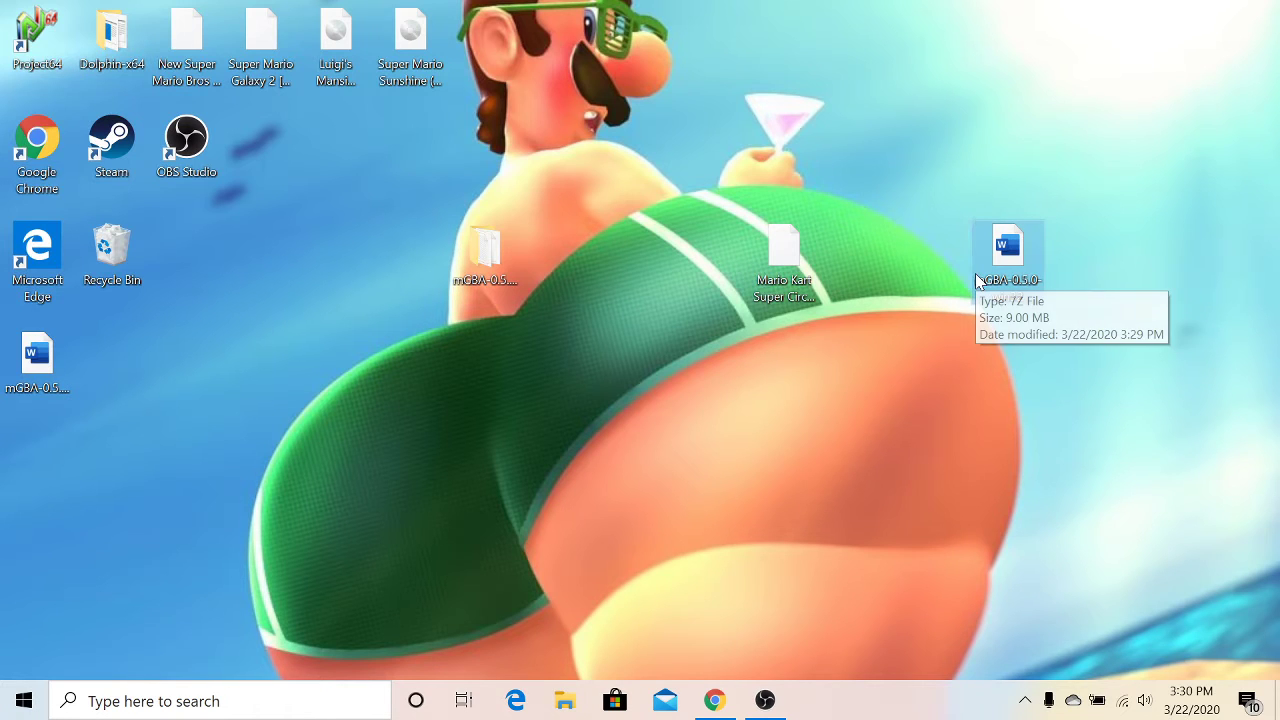
Open the mGBA archive in 7-Zip, drag its folder to the desktop without replacing, and close 7-Zip.
right_click(990, 270)
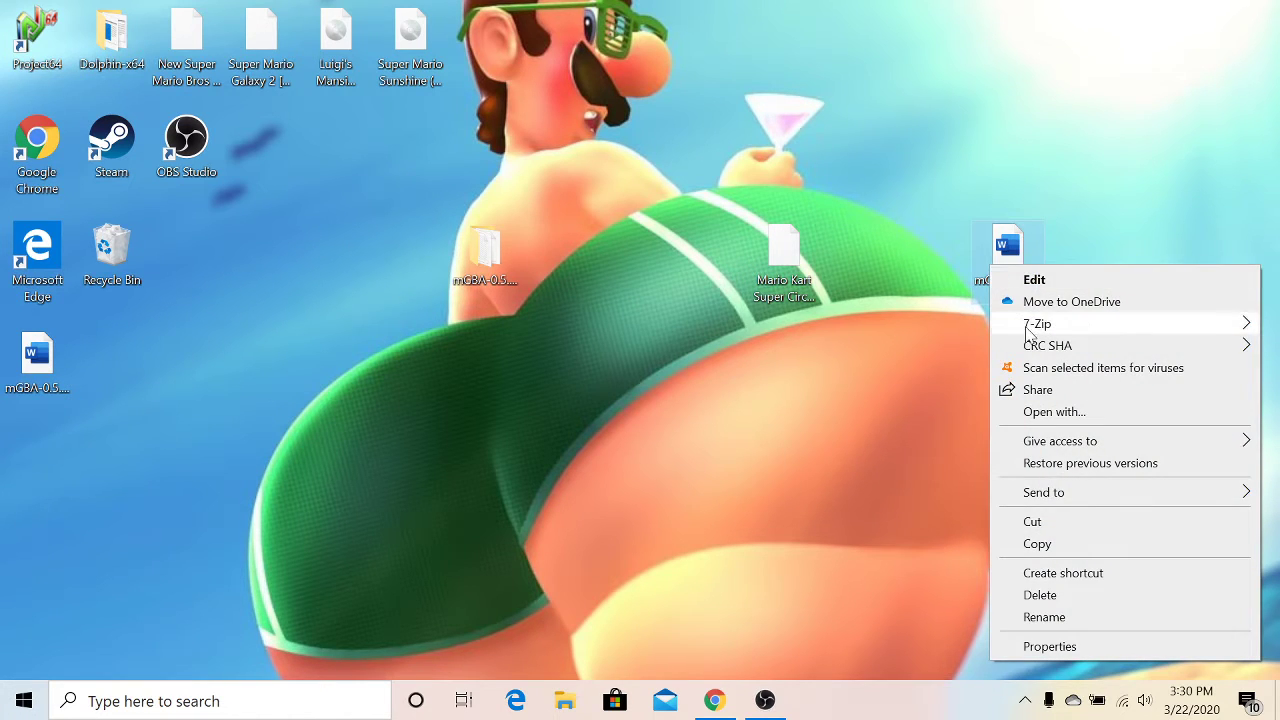
mouse_move(1028, 330)
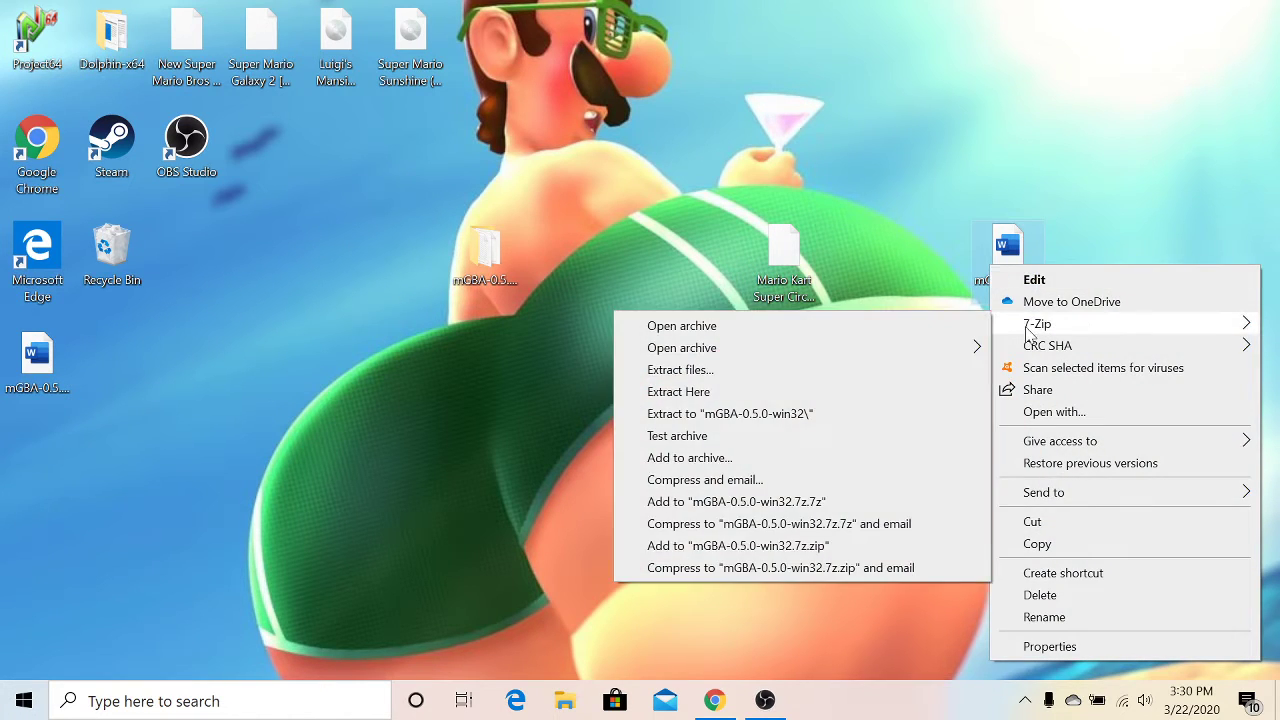
left_click(954, 326)
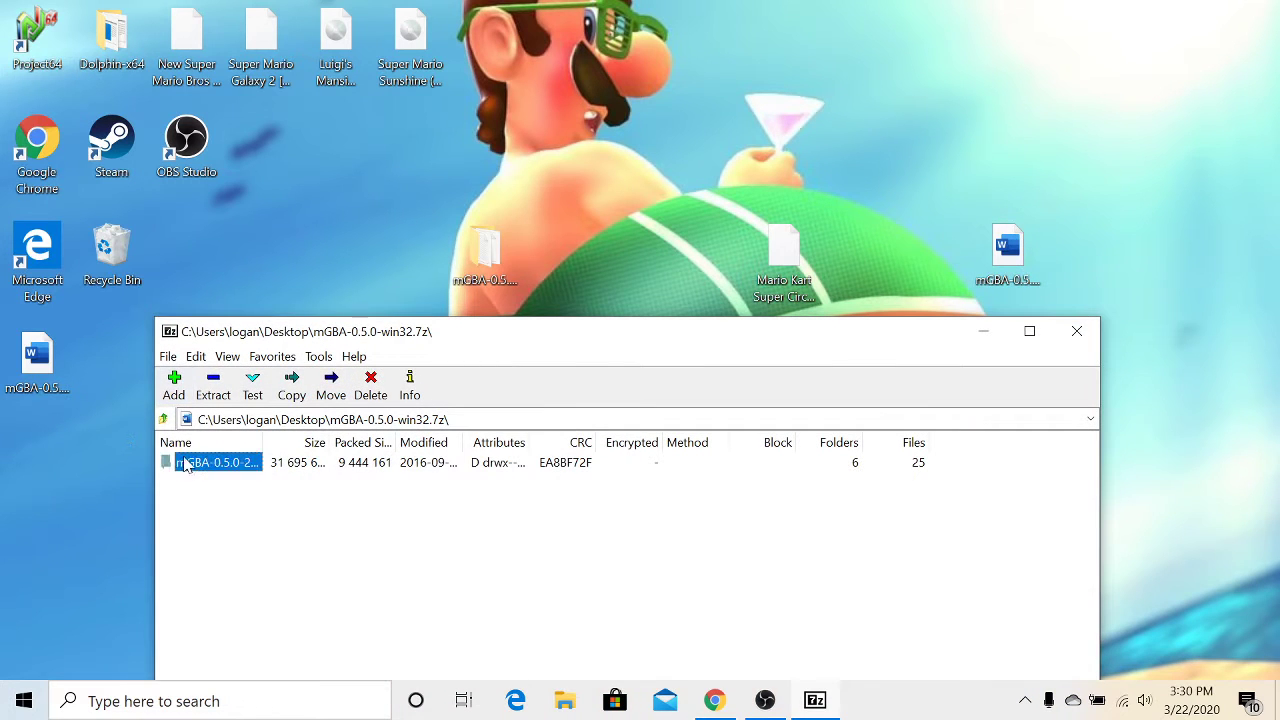
left_click_drag(276, 228, 279, 233)
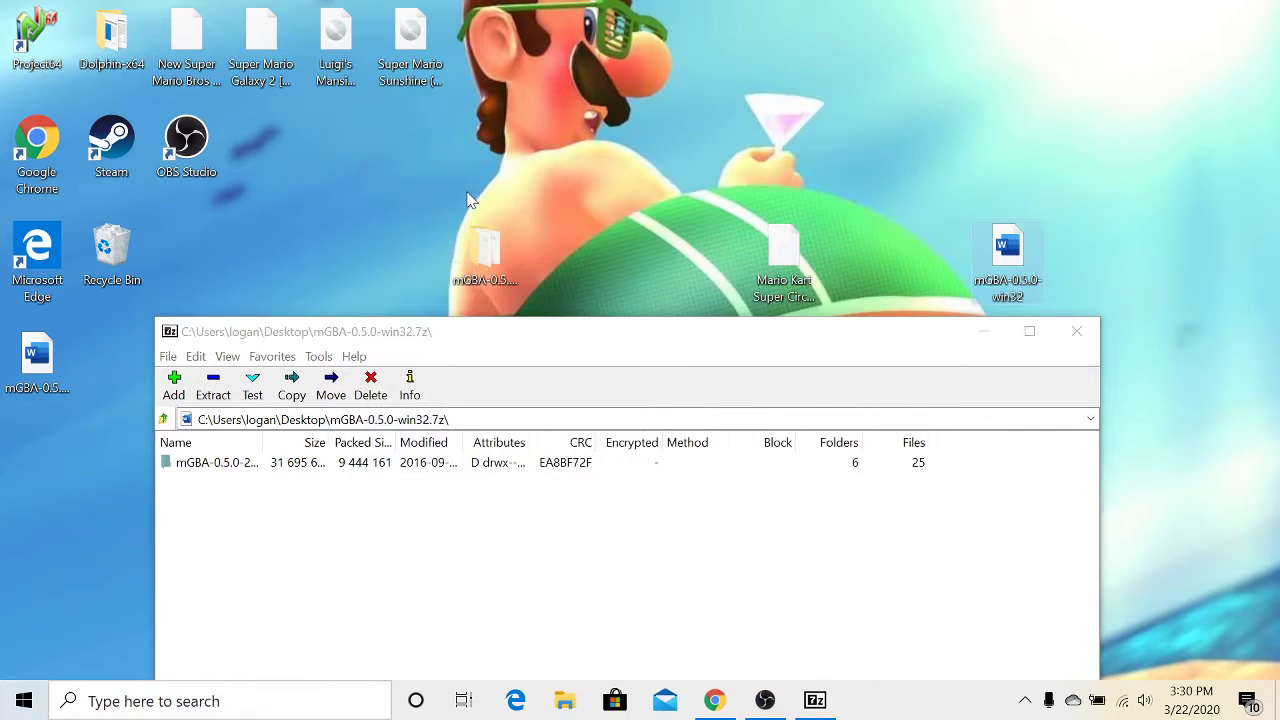
left_click_drag(470, 198, 470, 198)
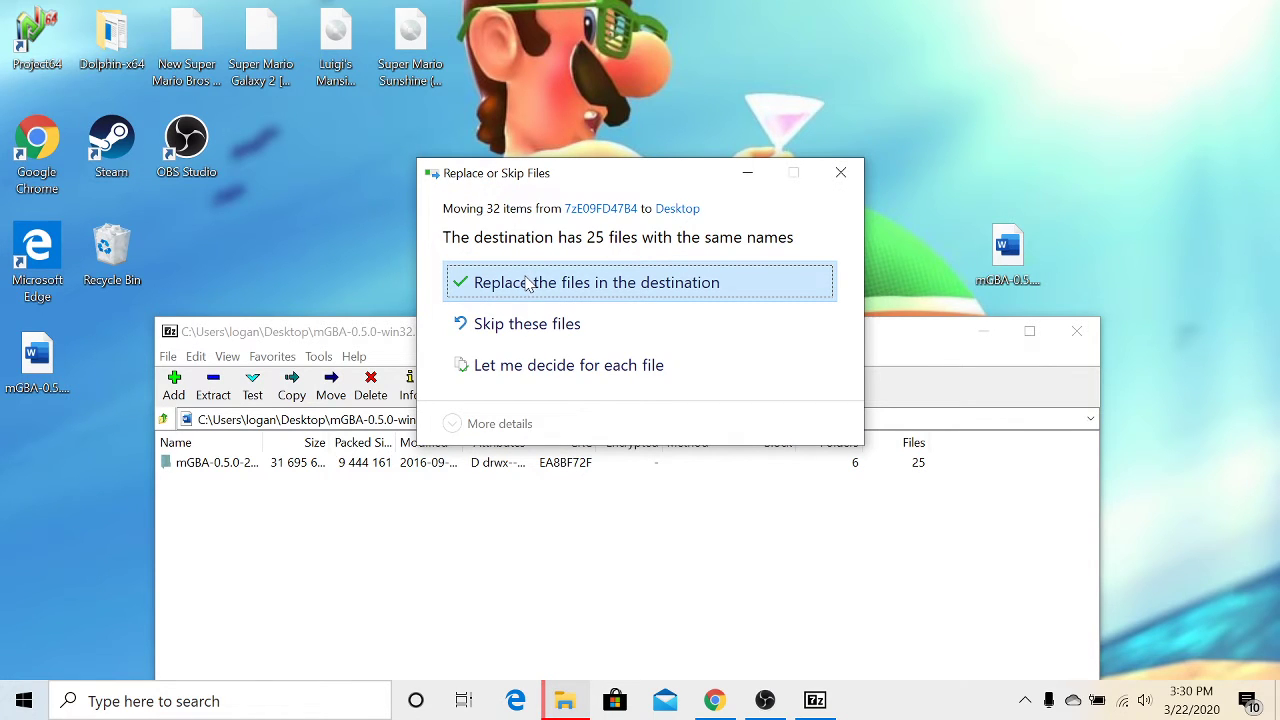
left_click(841, 173)
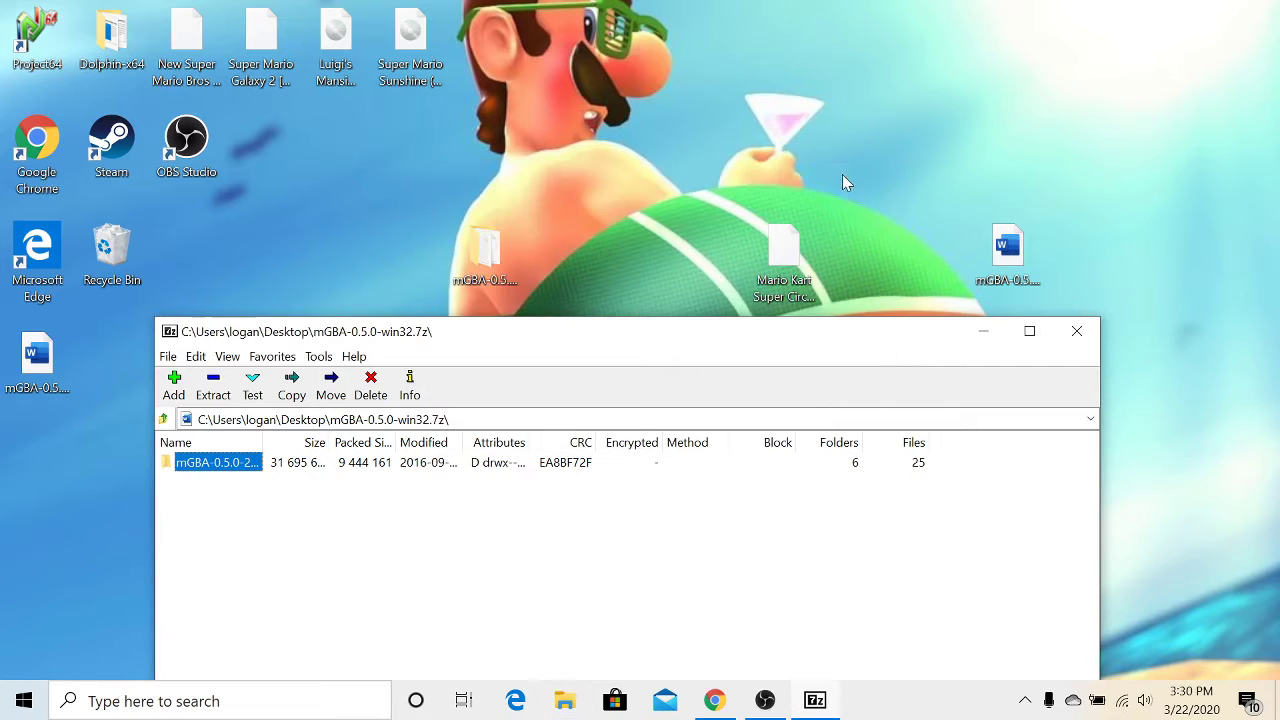
left_click(1074, 332)
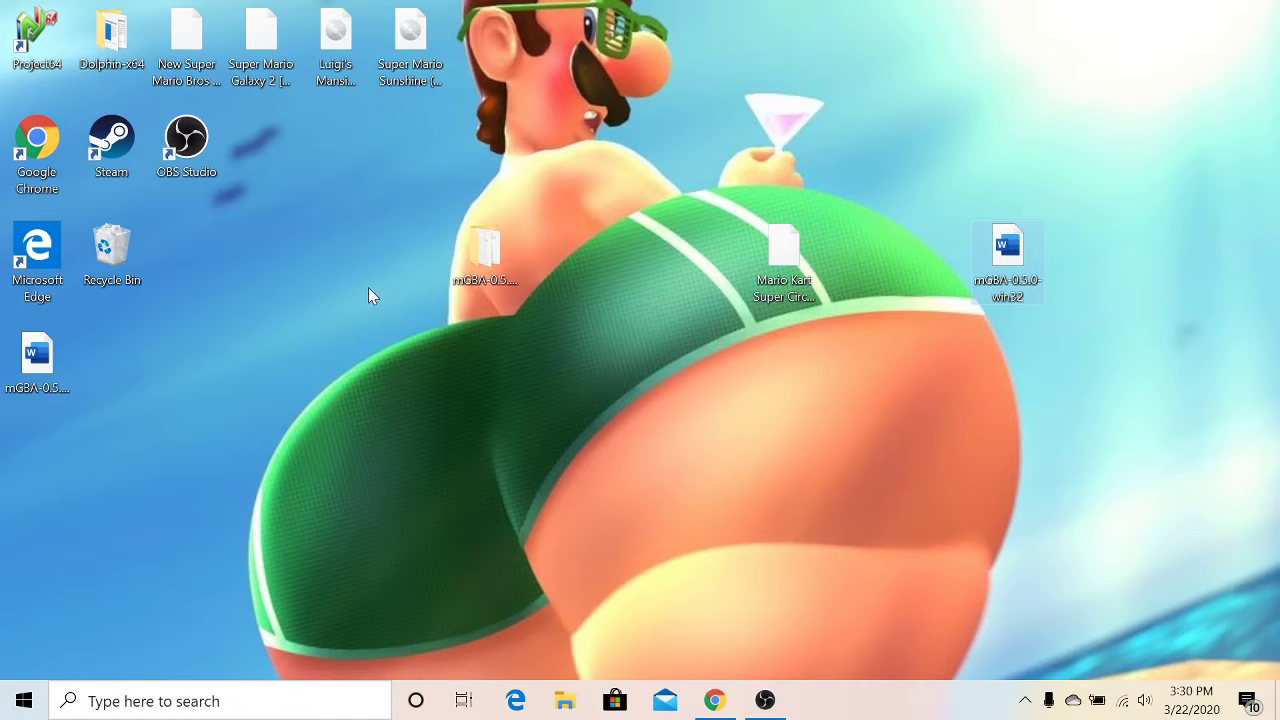
Extract the inner mGBA-0.5.0-win32.7z file to the desktop, replacing the older copy, and close 7-Zip.
right_click(38, 380)
mouse_move(93, 393)
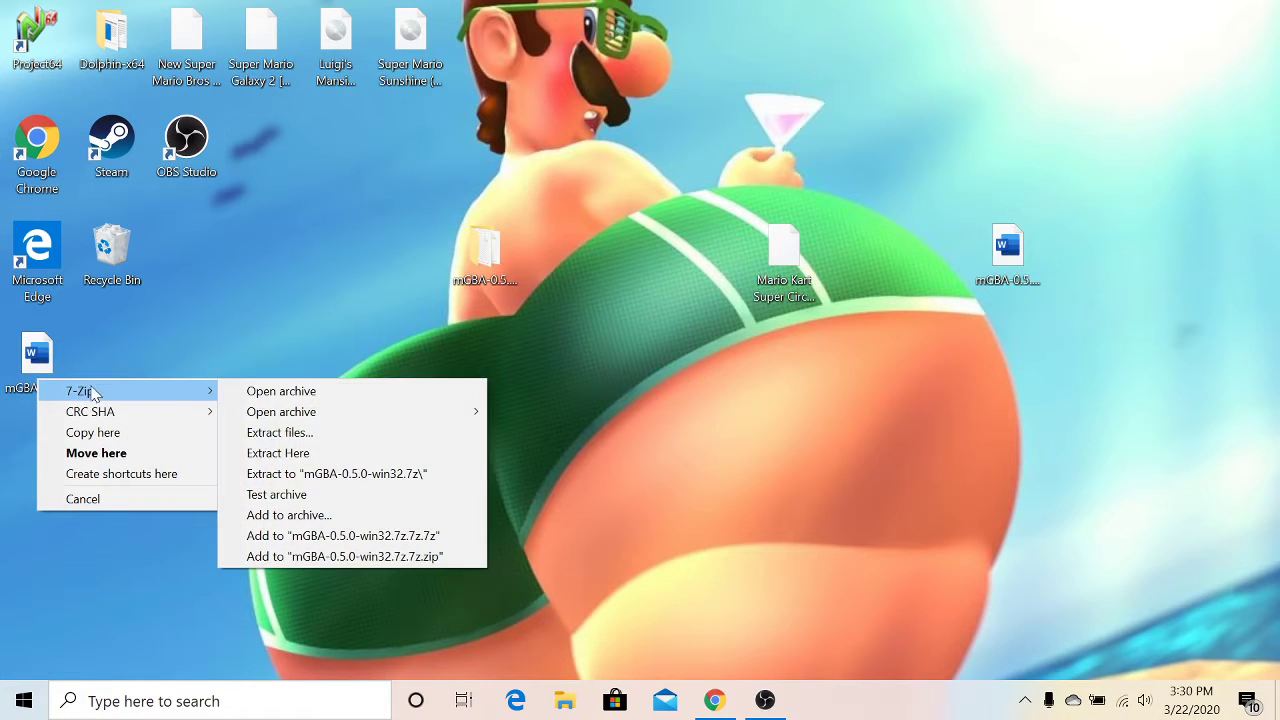
left_click(262, 393)
left_click_drag(200, 473, 325, 112)
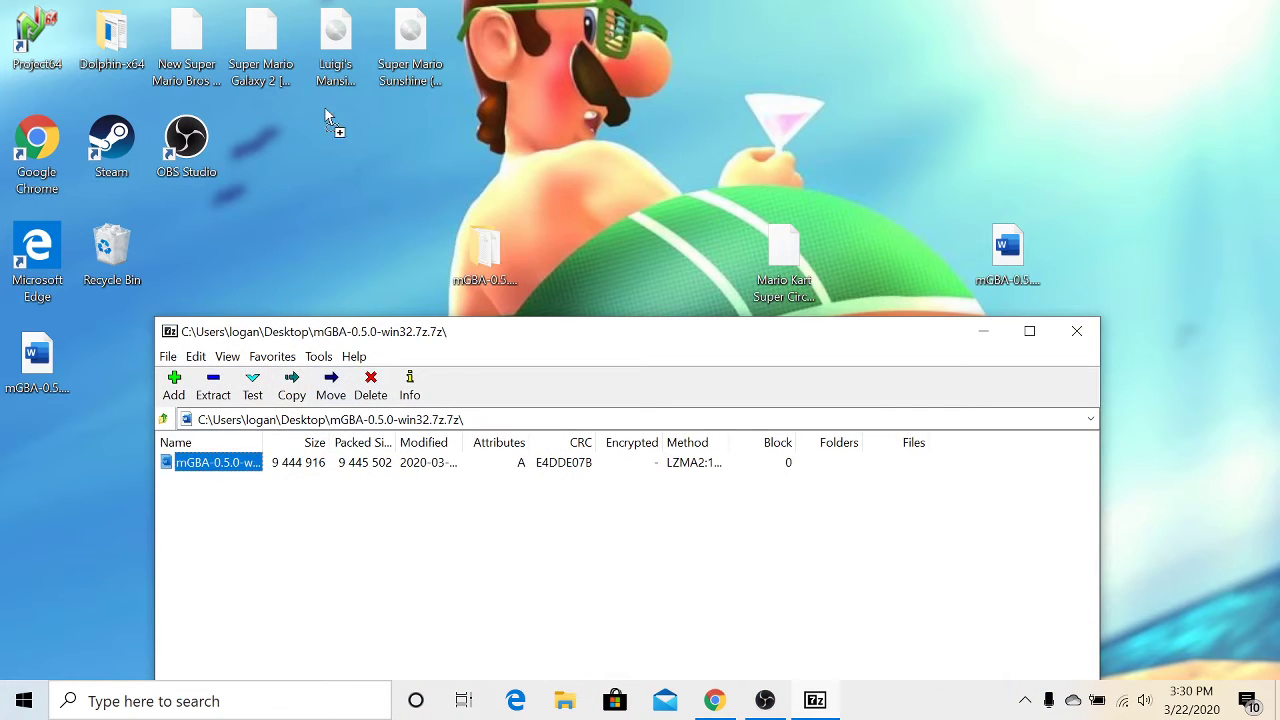
left_click_drag(358, 196, 352, 202)
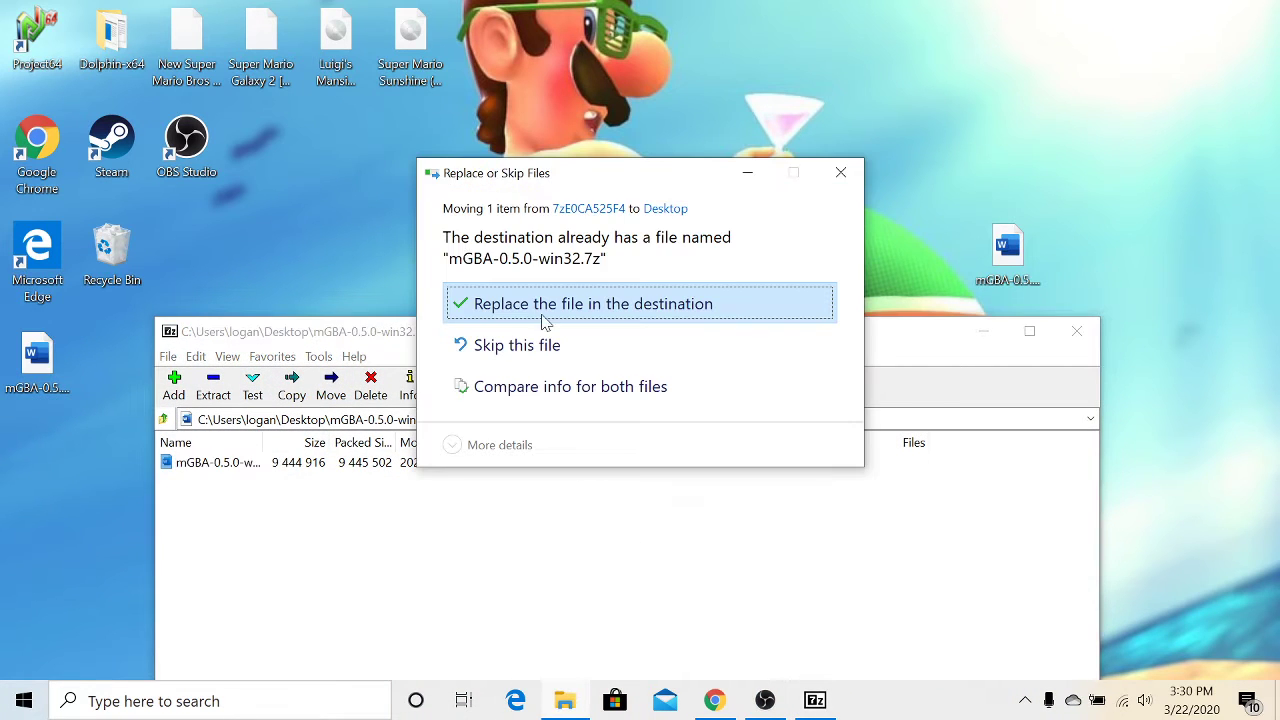
left_click(545, 318)
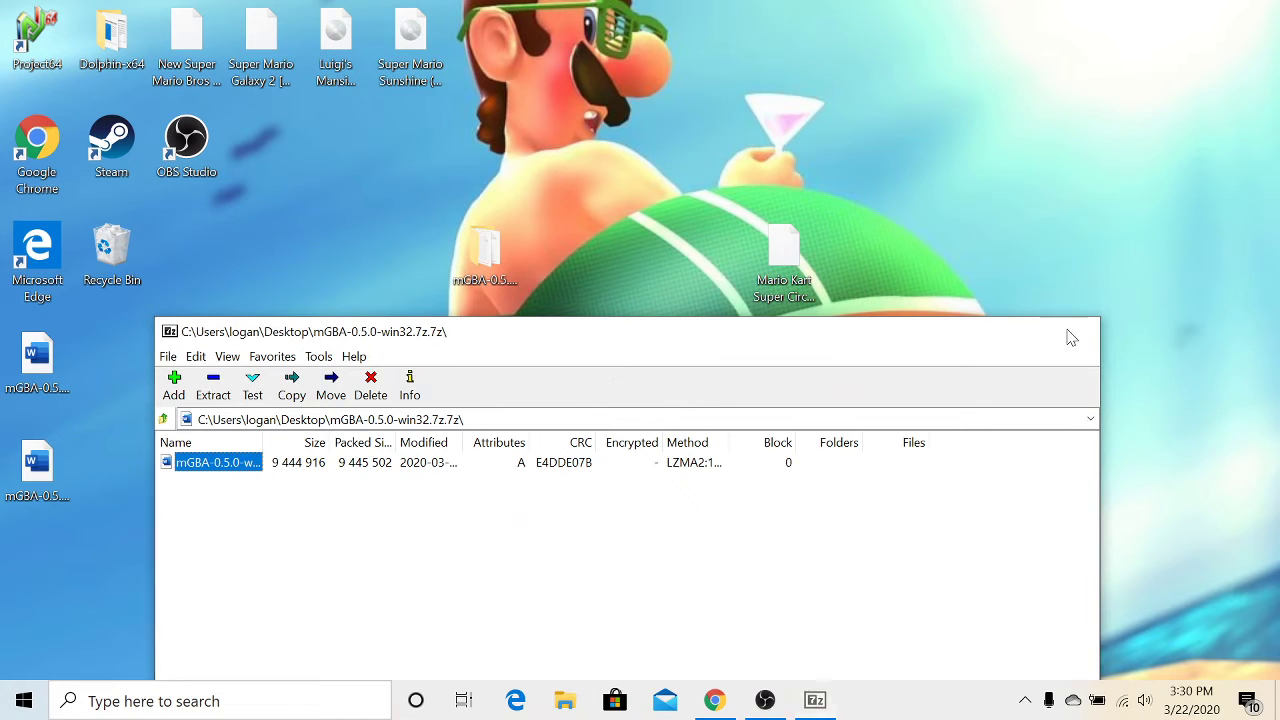
left_click(1074, 333)
Rearrange the extracted mGBA archive and the old mGBA folder on the desktop.
left_click(50, 472)
mouse_move(43, 470)
left_mouse_down()
mouse_move(77, 443)
mouse_move(111, 365)
left_mouse_up()
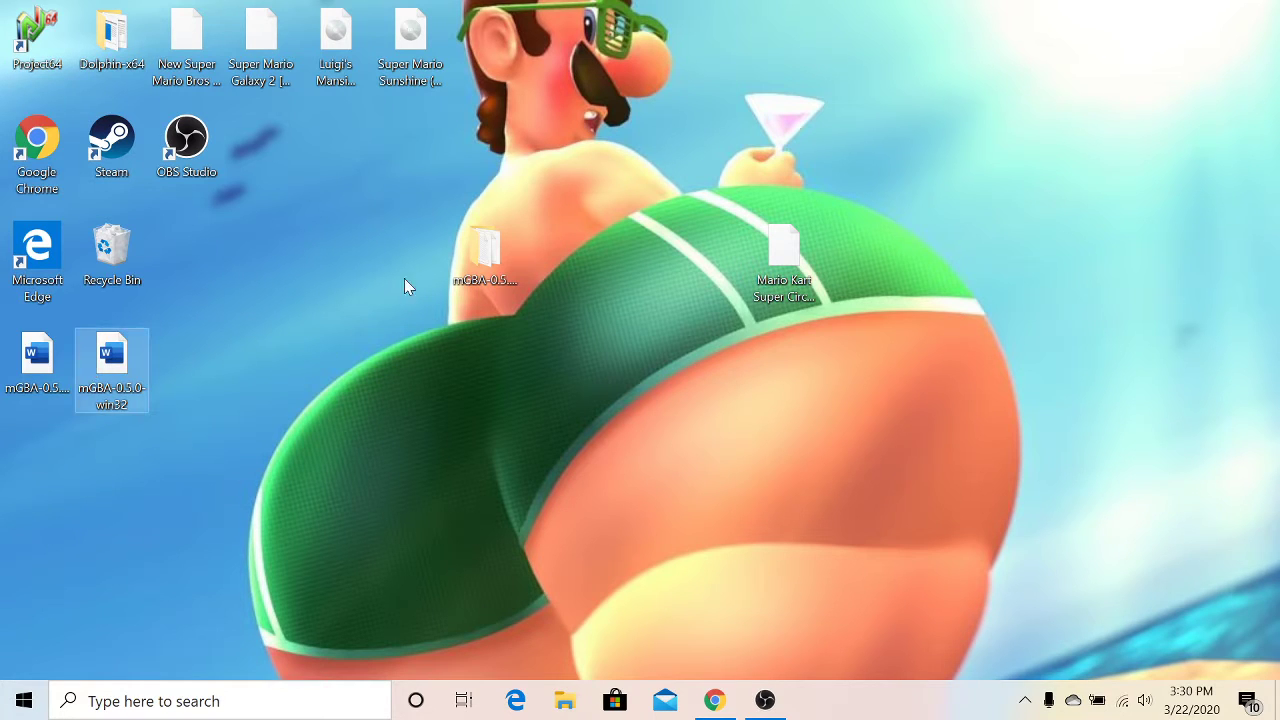
mouse_move(488, 262)
left_mouse_down()
mouse_move(305, 362)
mouse_move(272, 364)
left_mouse_up()
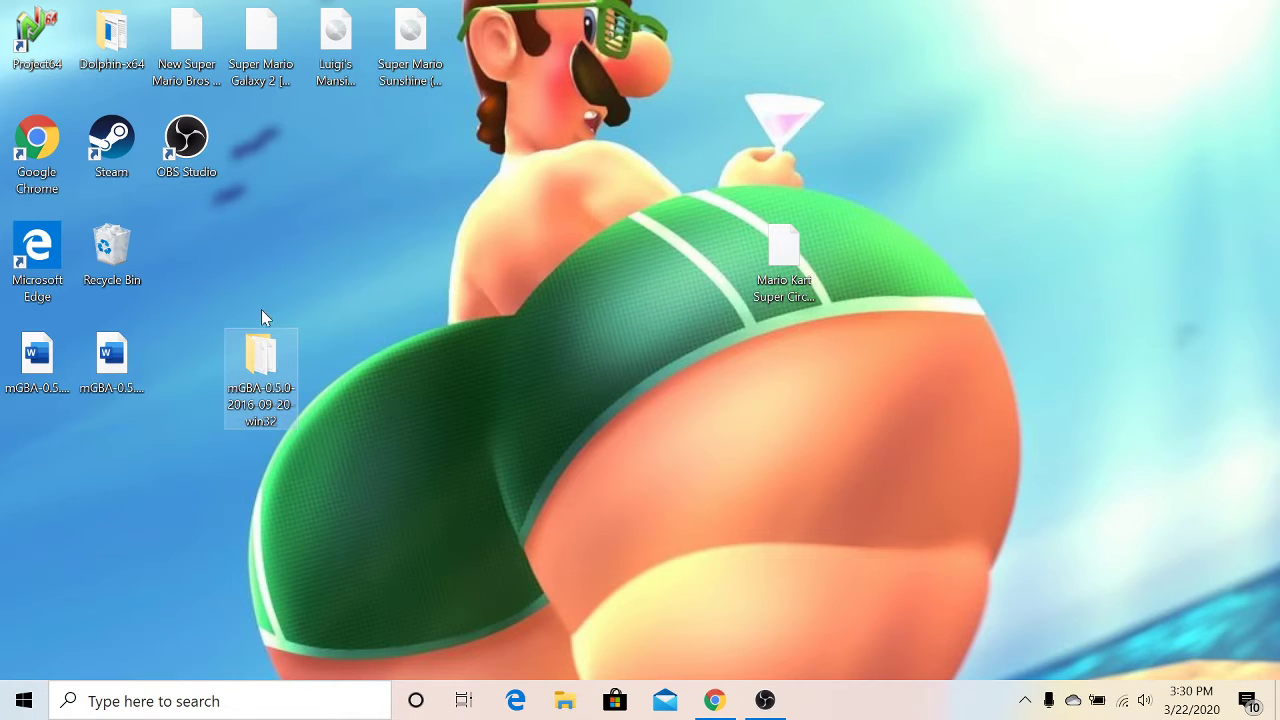
Extract the mGBA program folder from mGBA-0.5.0-win32.7z, replacing matching files, then open the folder.
left_click(139, 384)
right_click(136, 383)
mouse_move(222, 345)
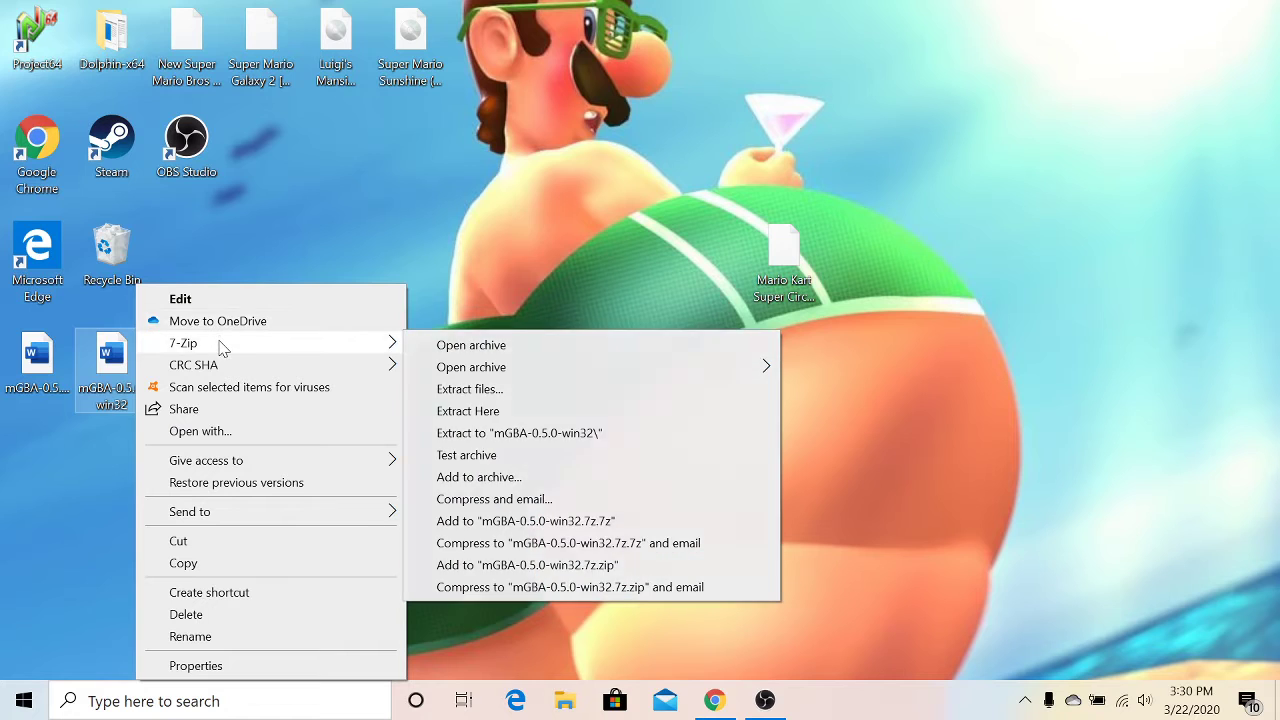
left_click(456, 345)
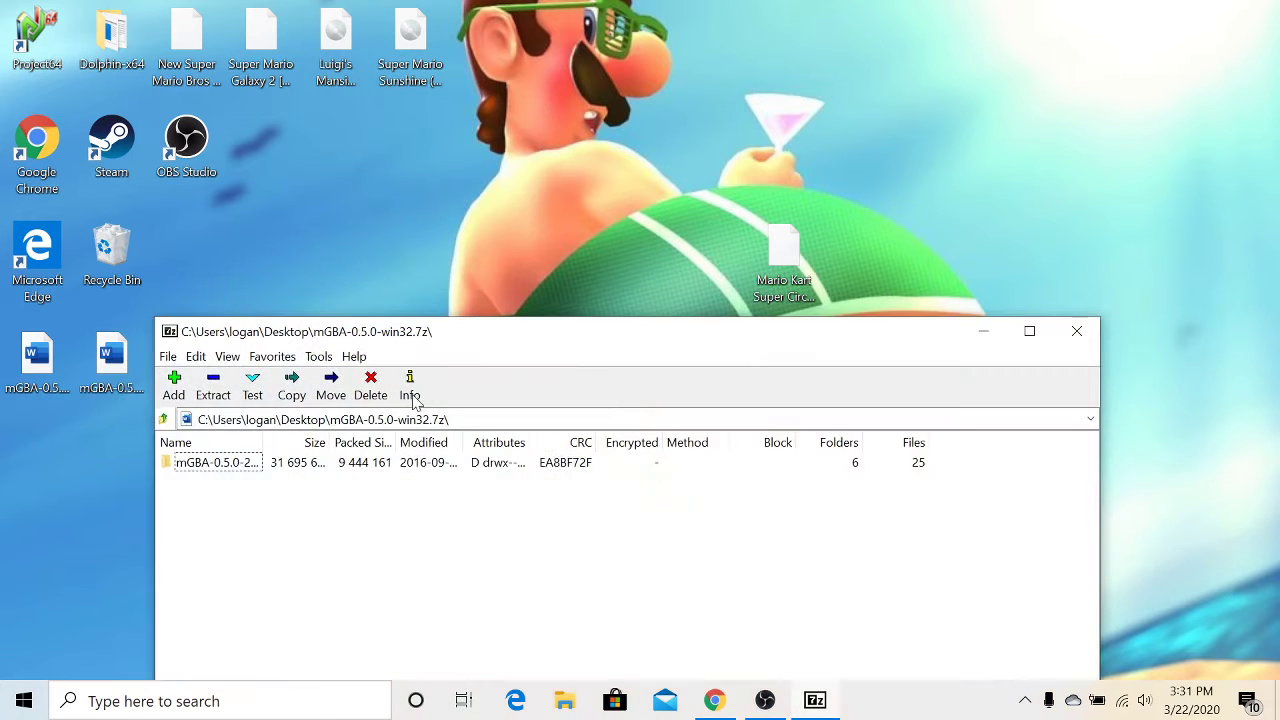
left_click_drag(237, 465, 255, 375)
left_click_drag(410, 235, 410, 235)
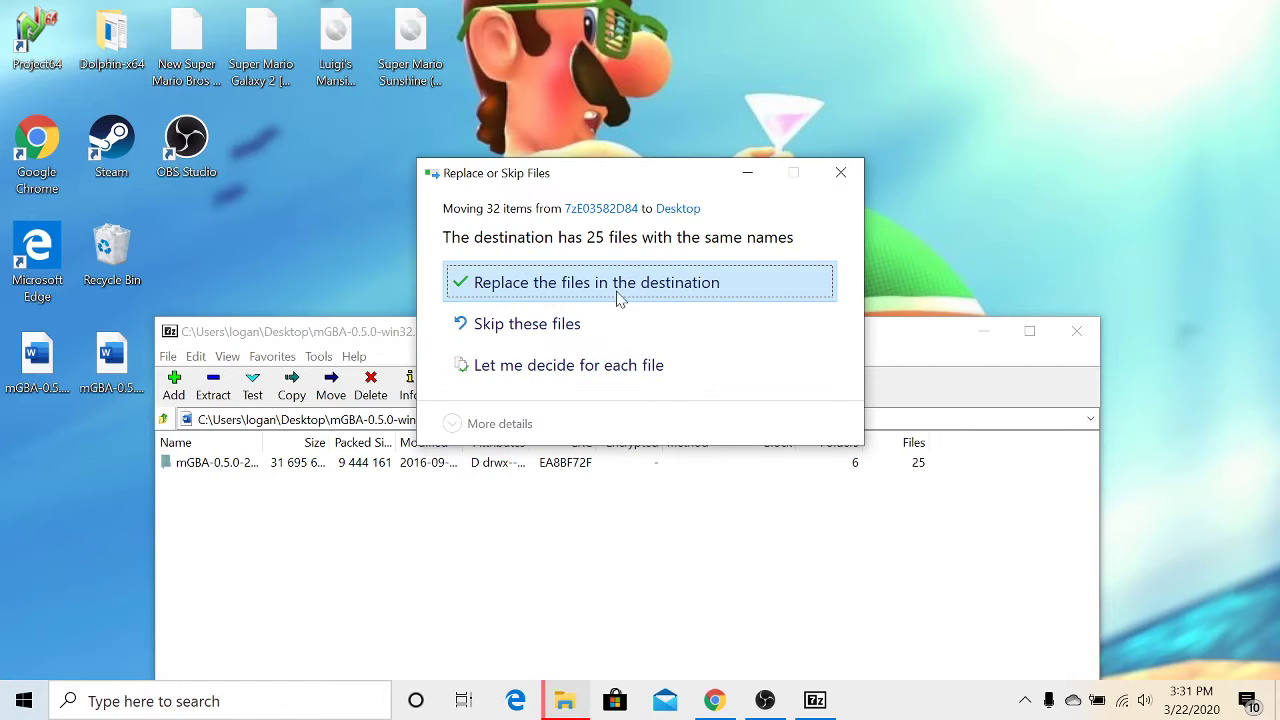
left_click(670, 284)
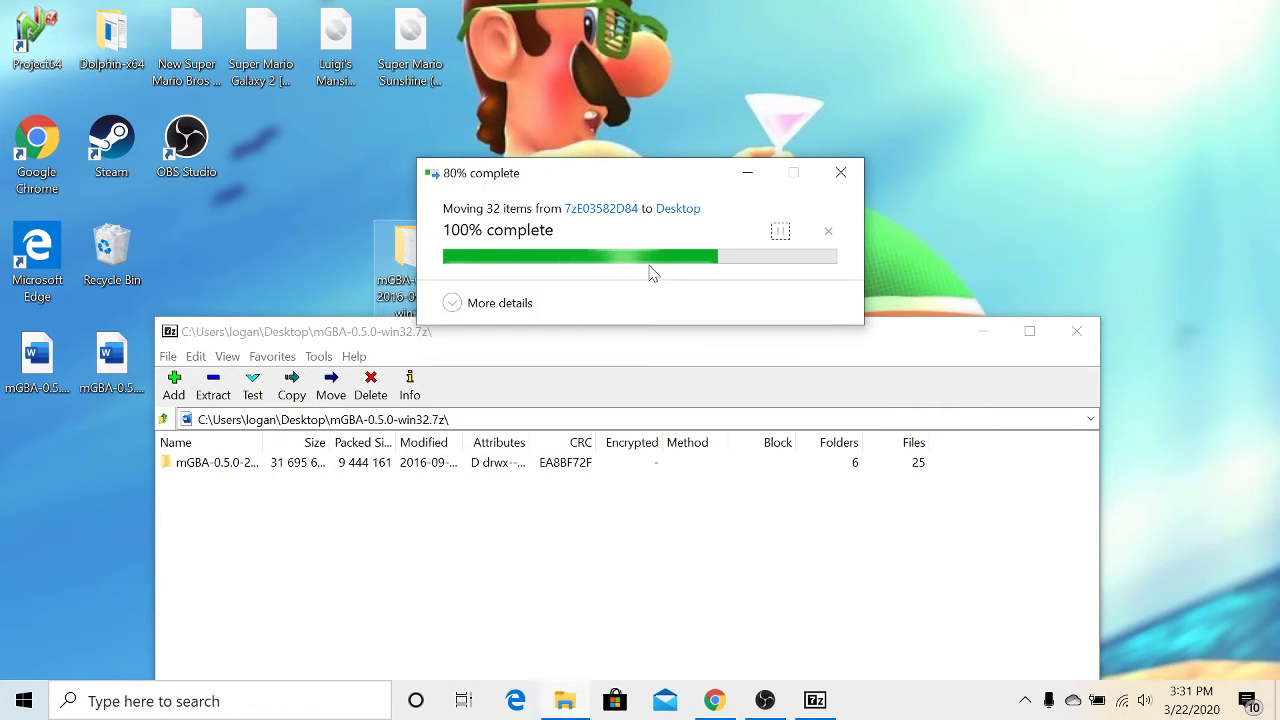
left_click(1076, 331)
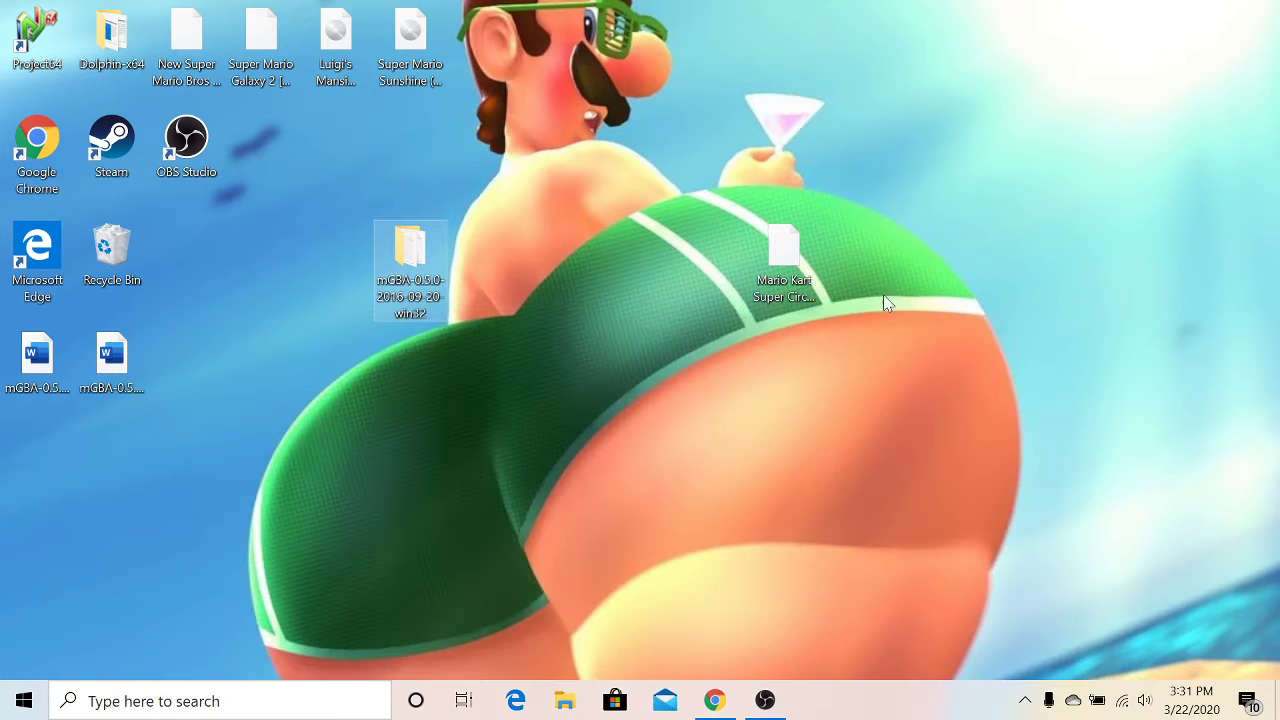
double_click(434, 268)
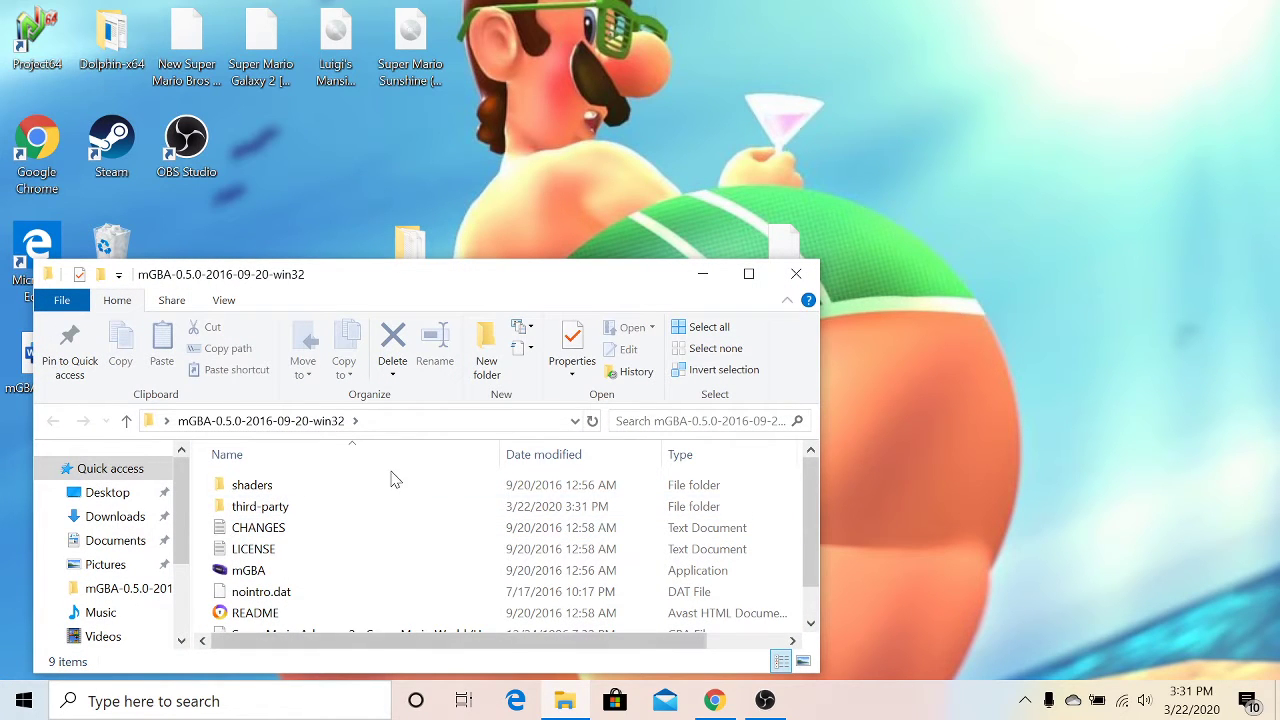
Delete both leftover mGBA archive files and reopen the mGBA-0.5.0-2016-09-20-win32 folder.
scroll(390, 500, "down", 2)
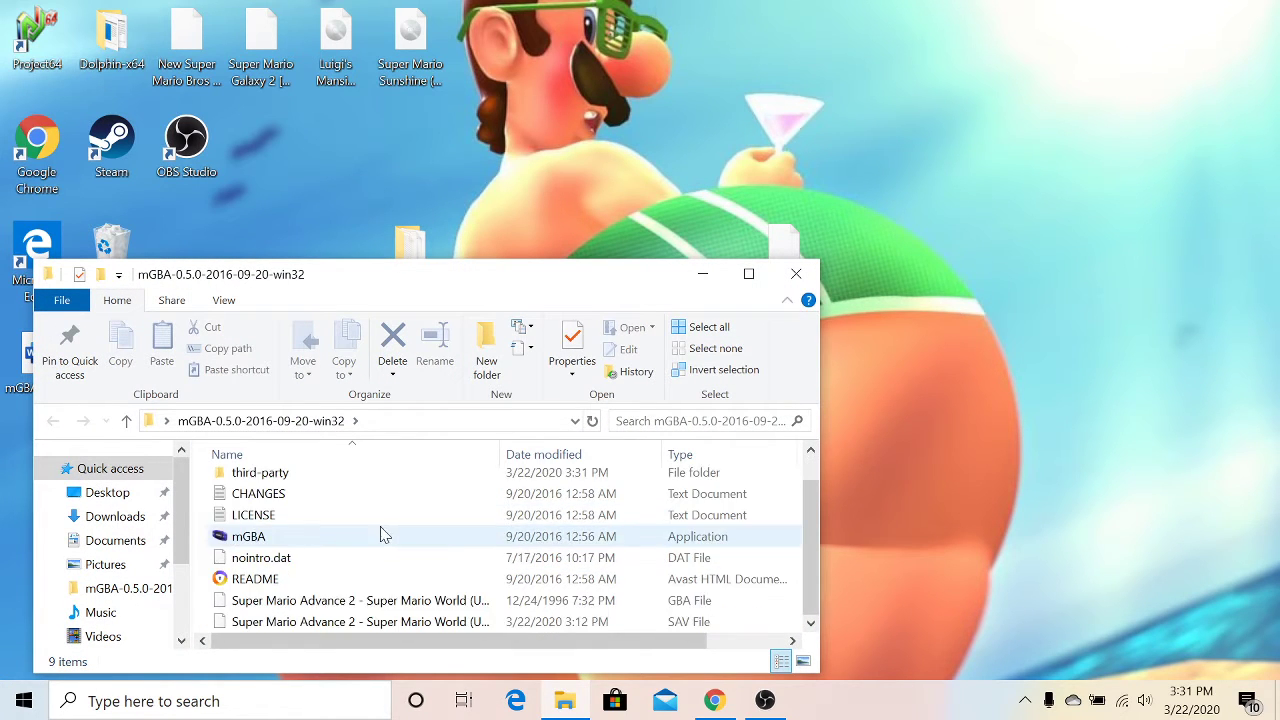
left_click(796, 274)
right_click(92, 370)
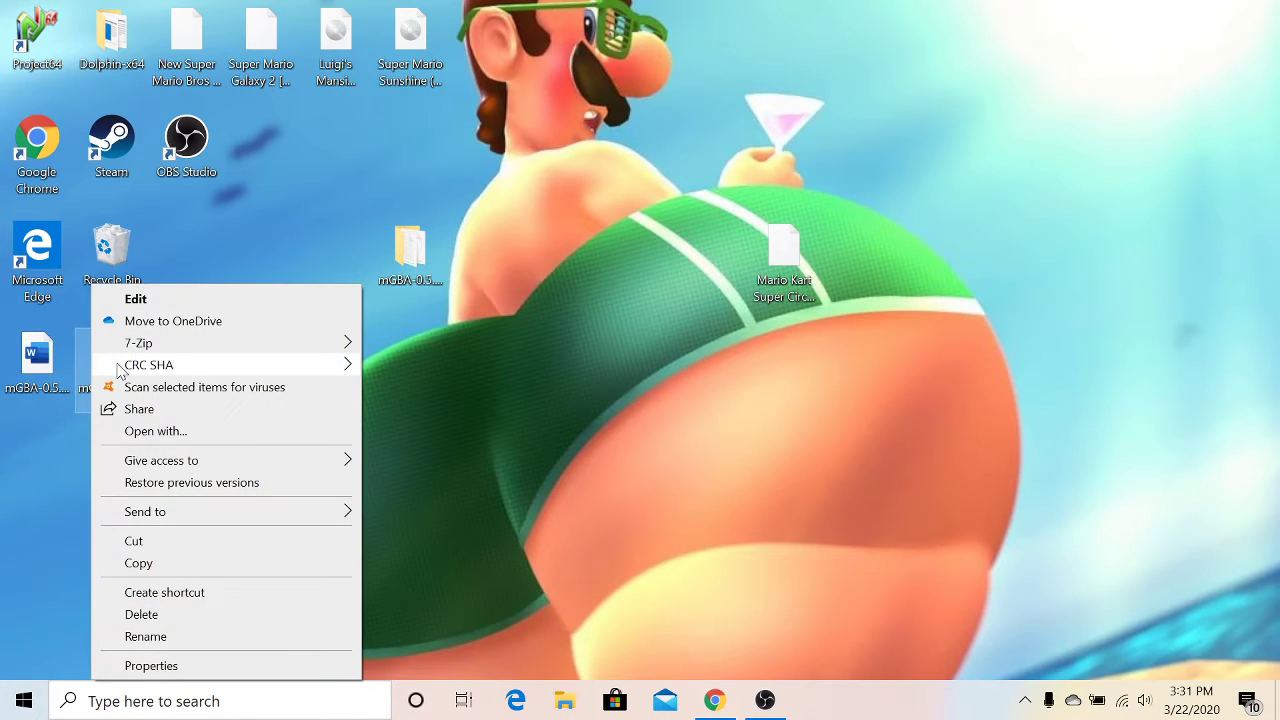
left_click(150, 614)
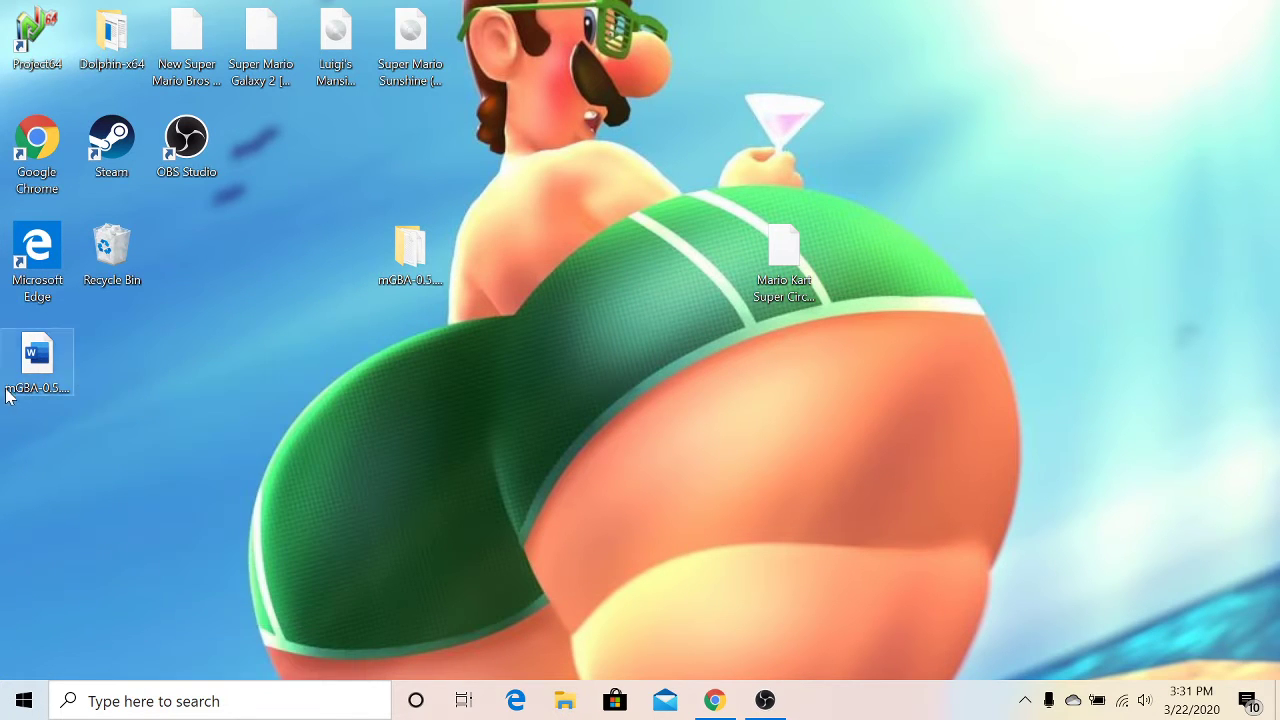
right_click(8, 390)
left_click(110, 611)
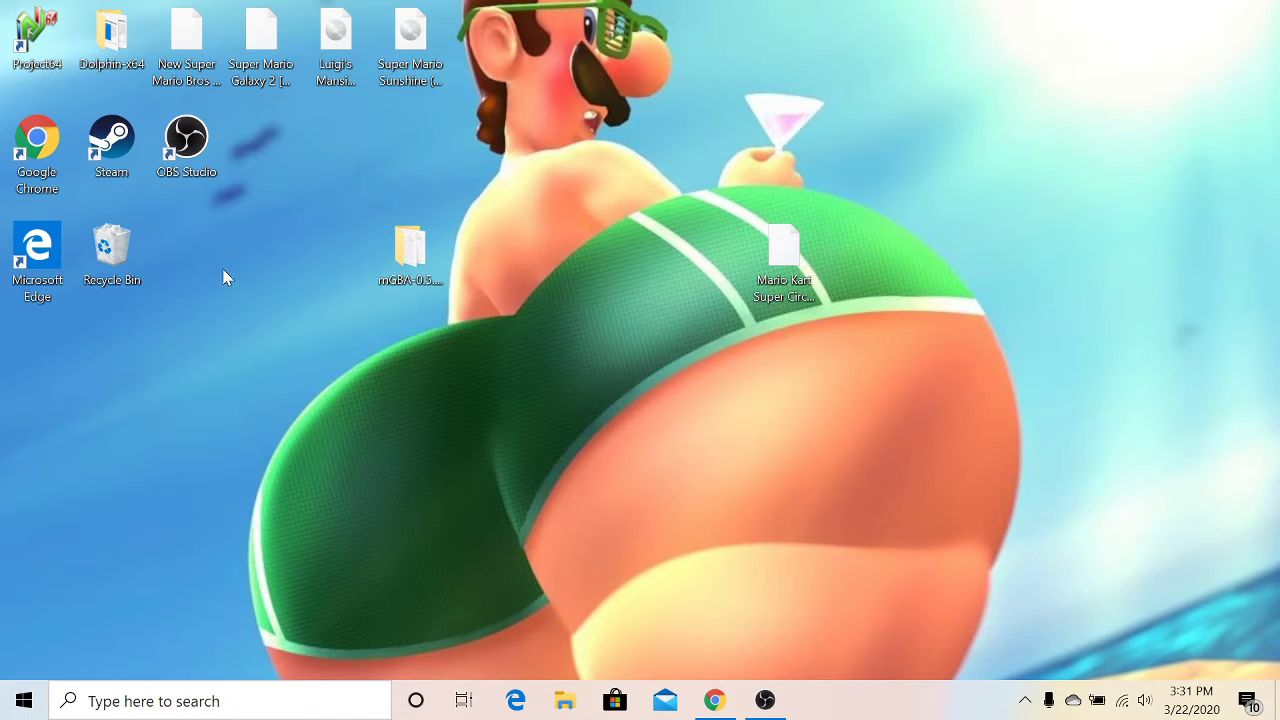
left_click(399, 247)
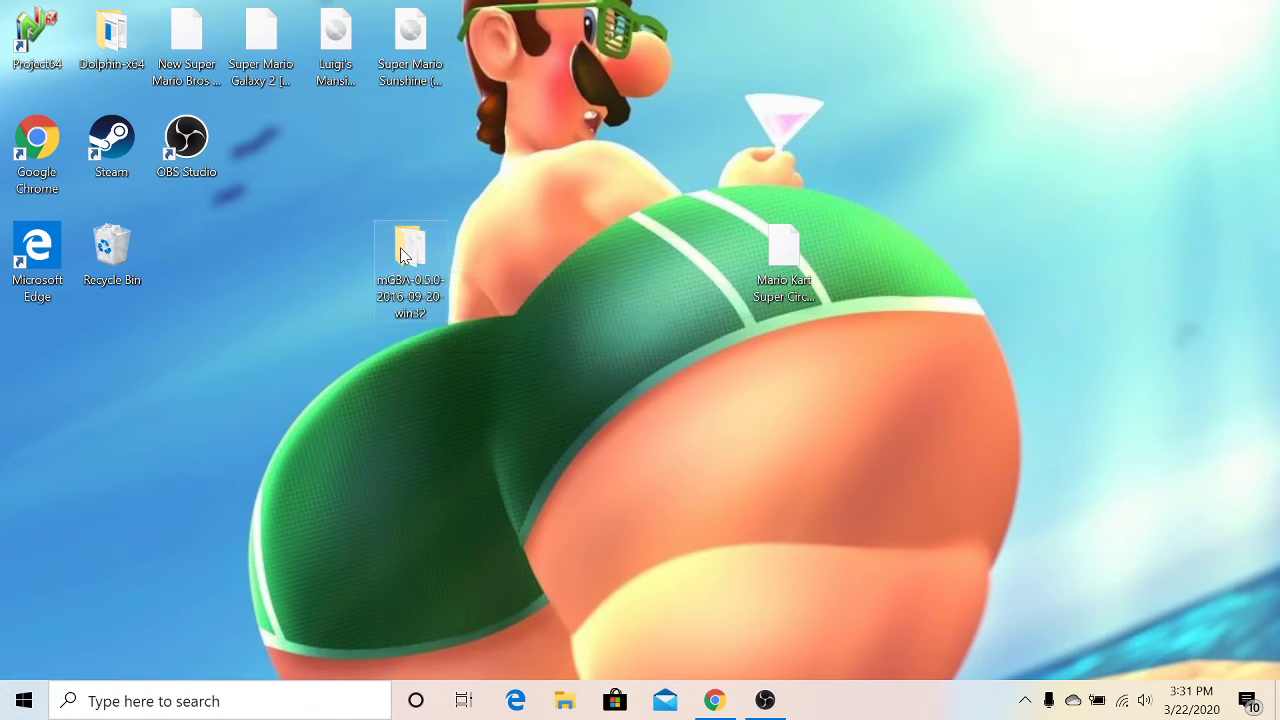
double_click(399, 250)
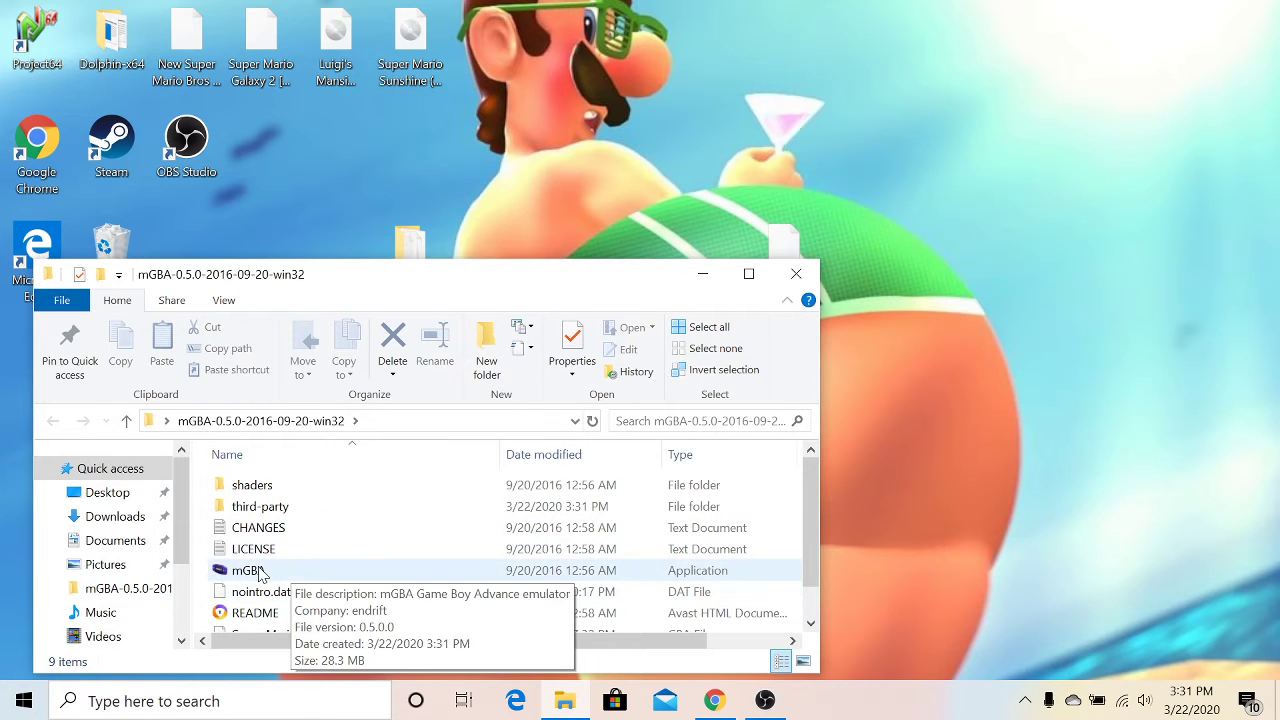
Launch the mGBA emulator and move its window to the desktop's centre-left.
left_click(287, 572)
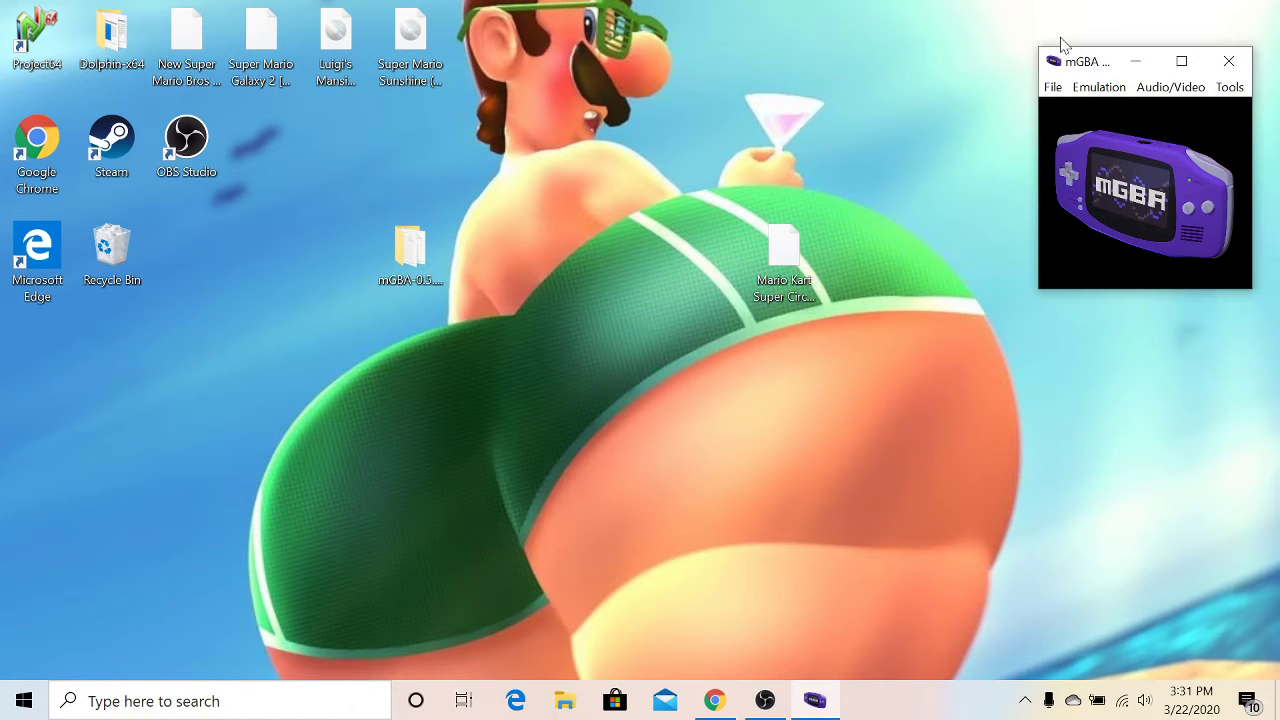
mouse_move(1072, 65)
left_mouse_down()
mouse_move(163, 241)
mouse_move(291, 327)
mouse_move(348, 340)
left_mouse_up()
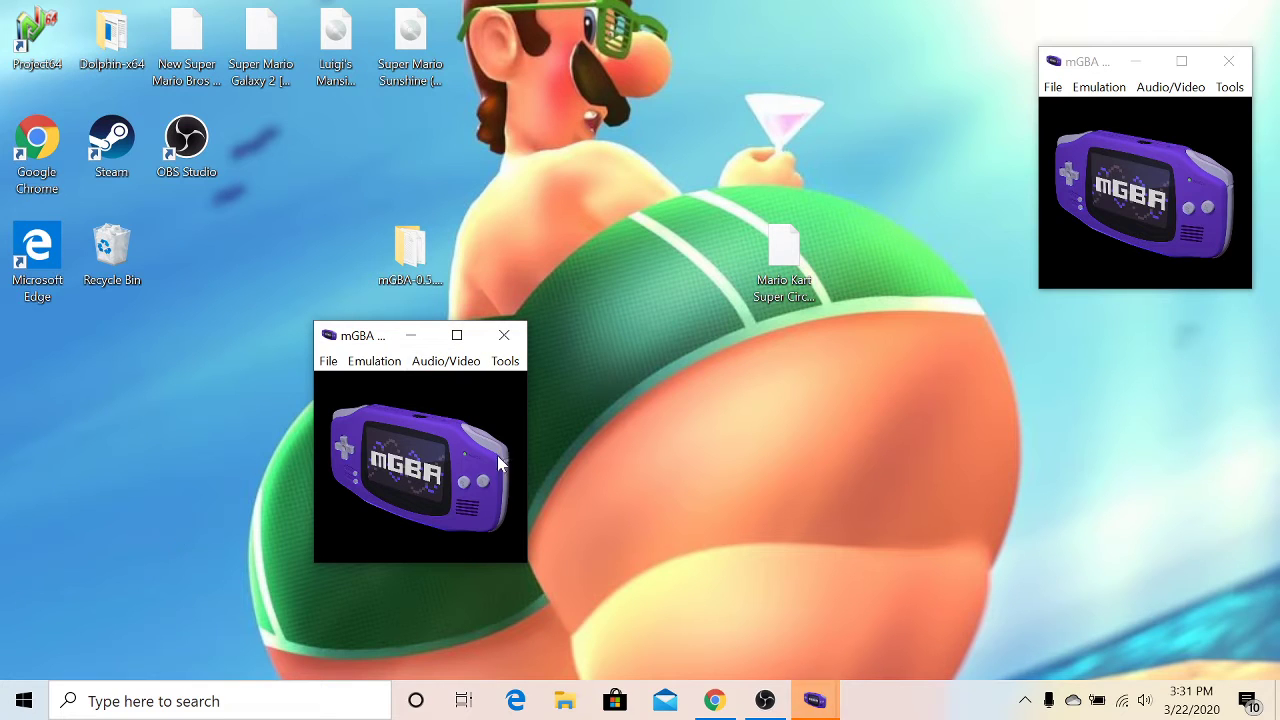
Close the duplicate mGBA window and load the Mario Kart Super Circuit (U) [!].gba ROM.
left_click(1213, 61)
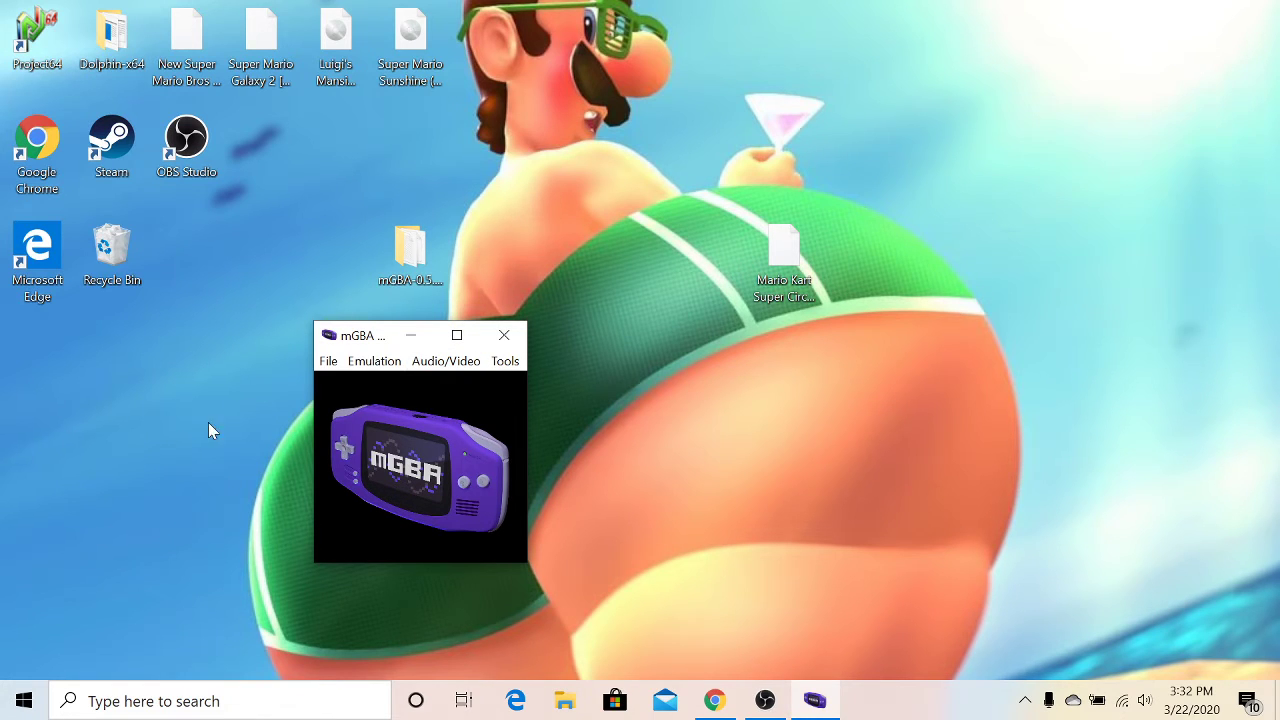
left_click_drag(350, 338, 600, 336)
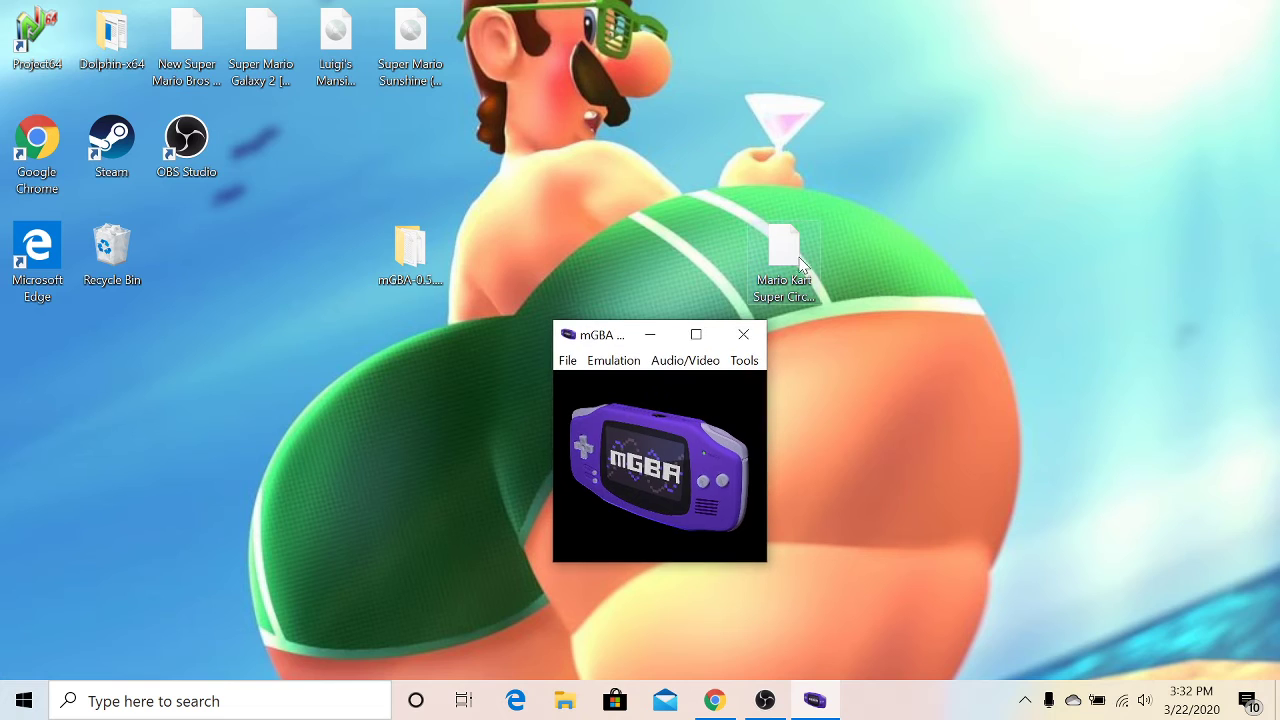
left_click(567, 361)
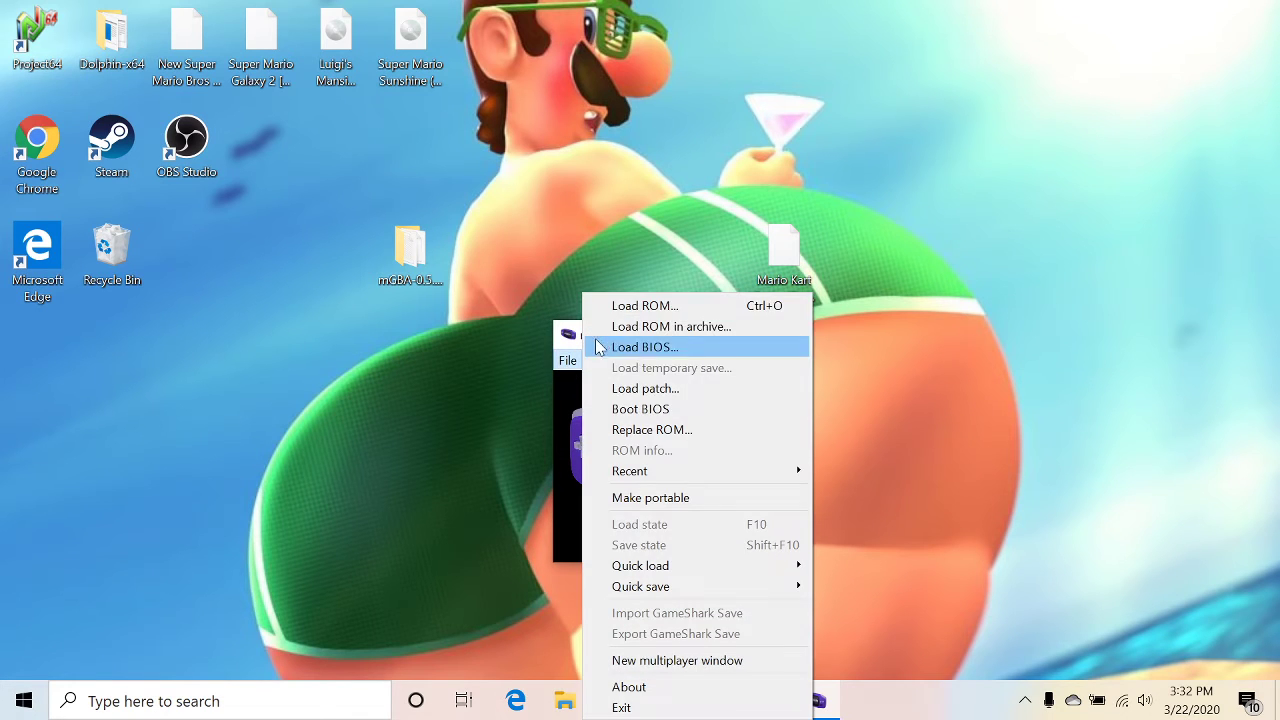
left_click(630, 307)
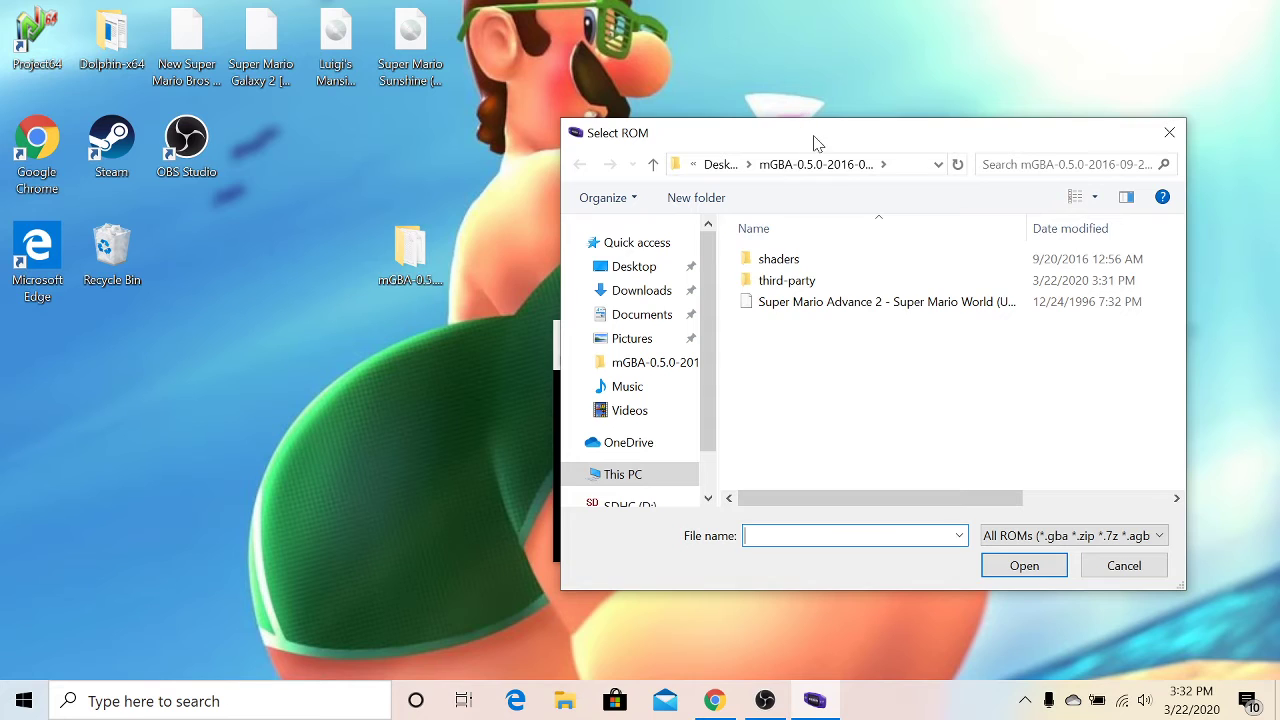
mouse_move(815, 143)
left_mouse_down()
mouse_move(620, 217)
mouse_move(620, 283)
left_mouse_up()
mouse_move(803, 262)
left_mouse_down()
mouse_move(516, 446)
mouse_move(512, 596)
mouse_move(490, 470)
left_mouse_up()
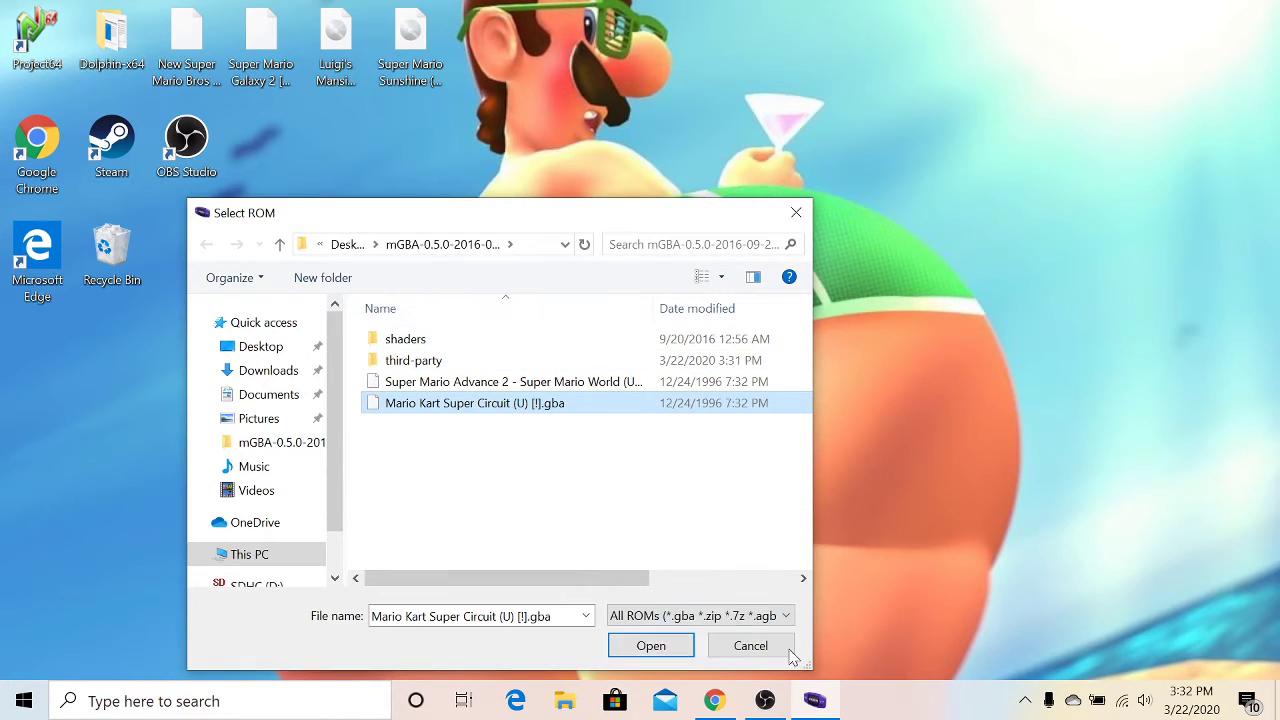
left_click(650, 645)
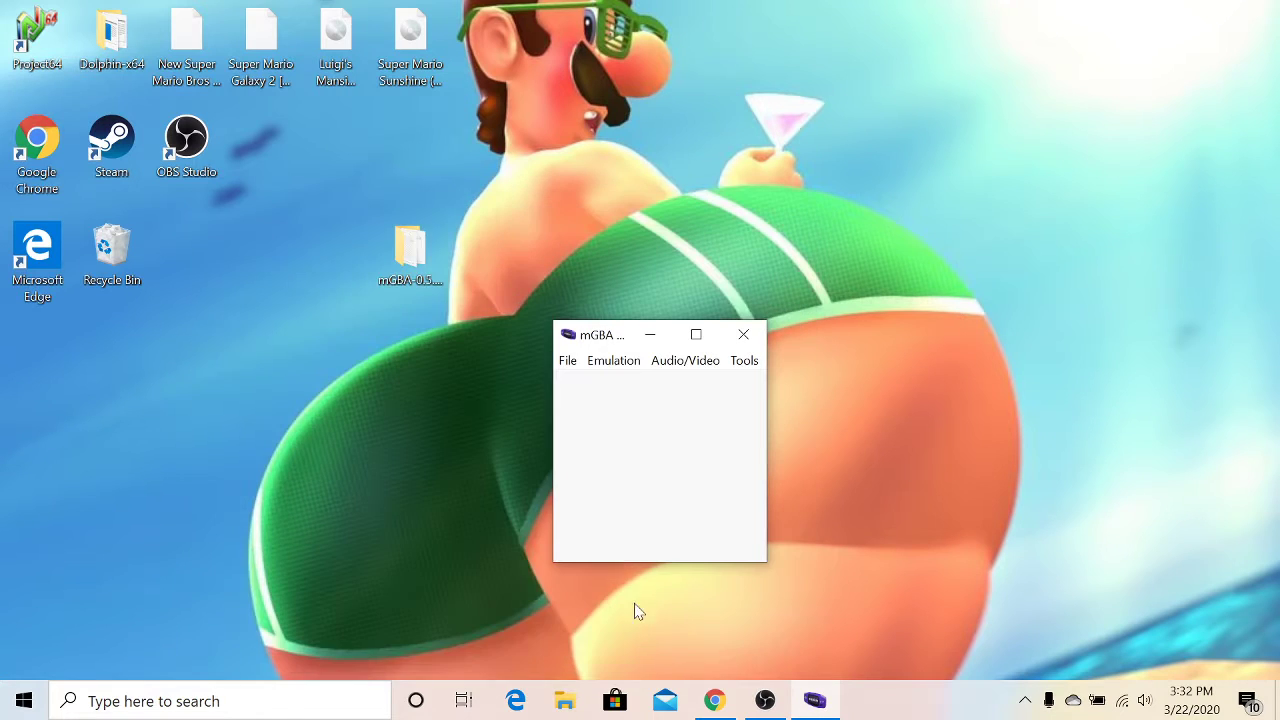
Maximize the mGBA window, get past the title screen, and select Mario GP.
left_click(679, 337)
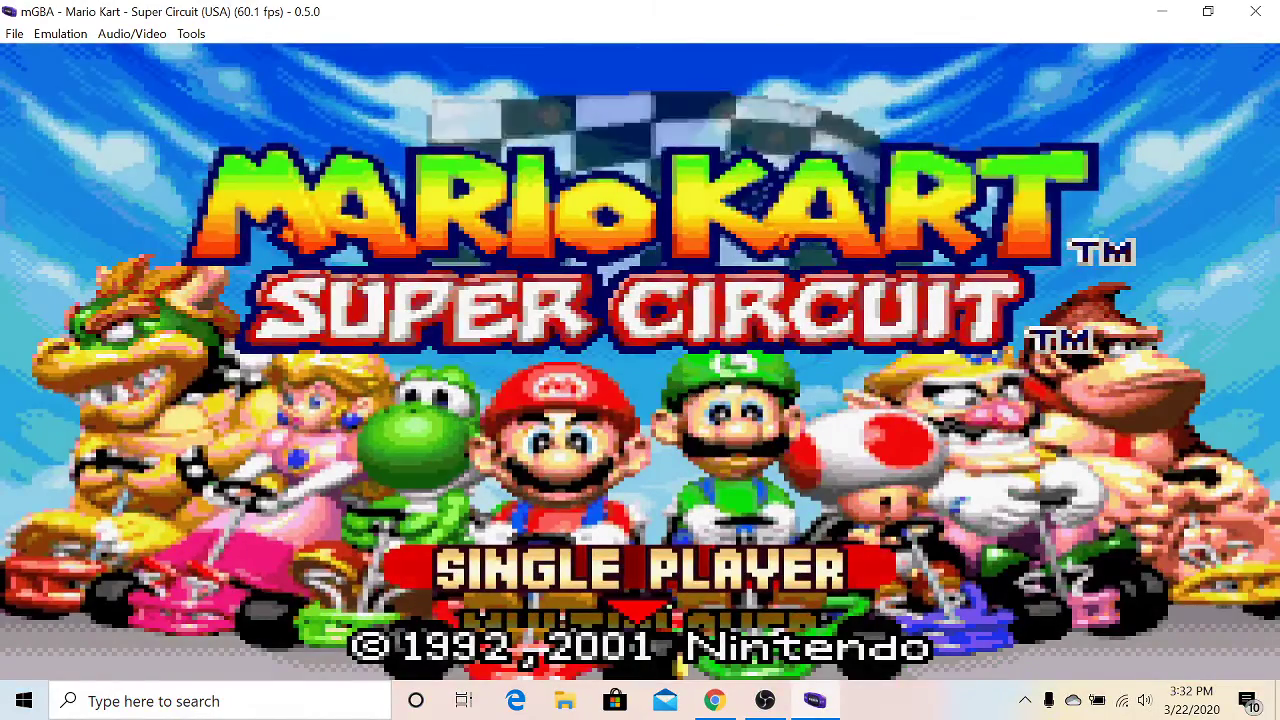
key("Return")
key("Return")
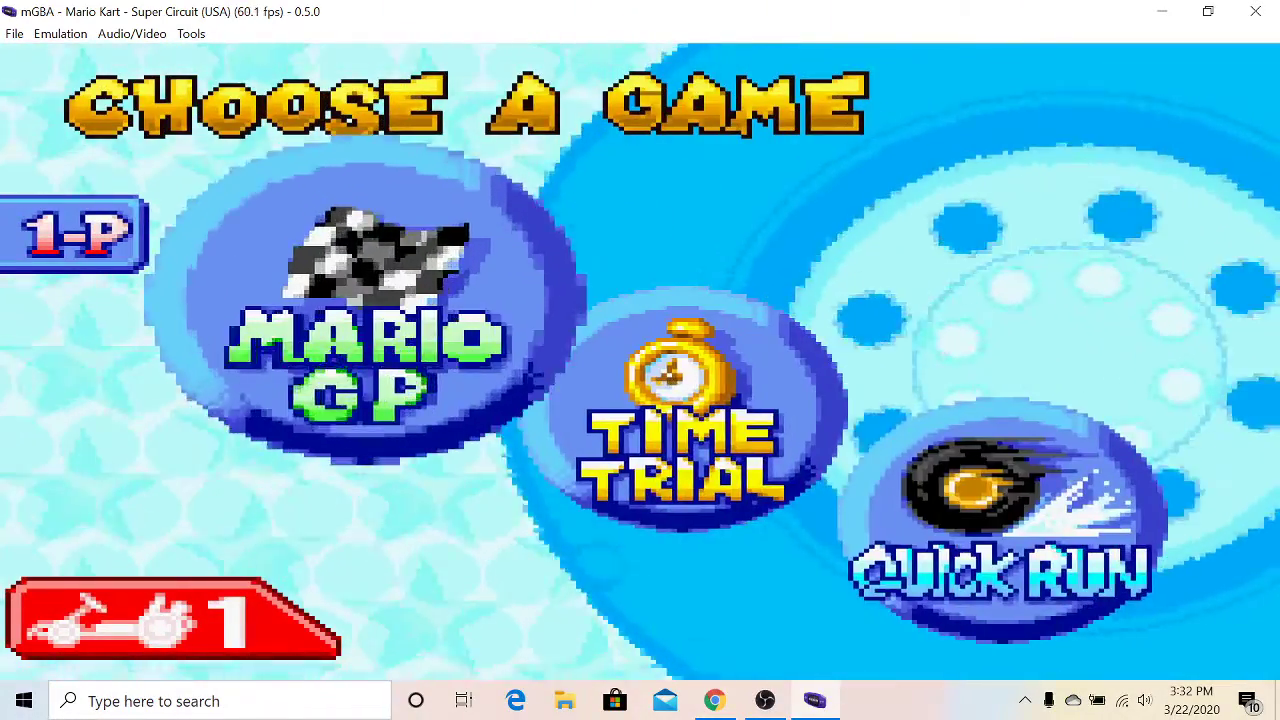
key("Down")
key("Return")
Choose the 50cc class, pick Mario as the driver, and select the Mushroom Cup.
key("Up")
key("Return")
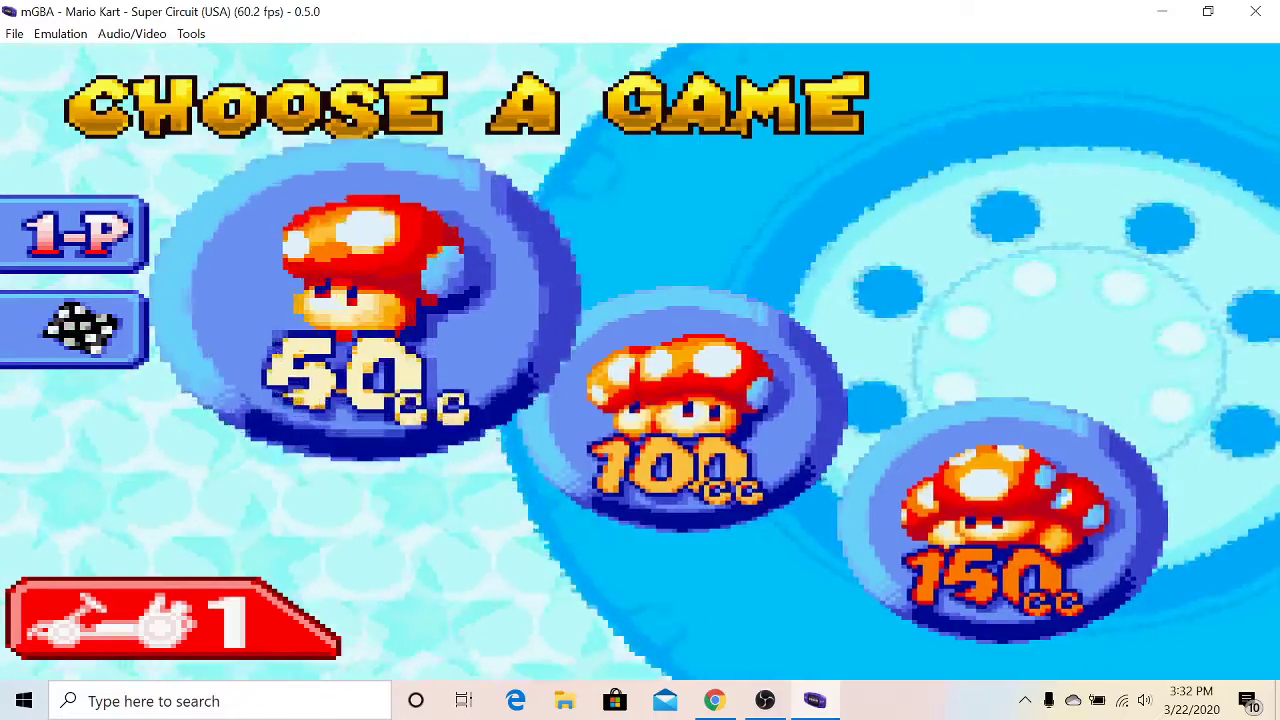
key("Down")
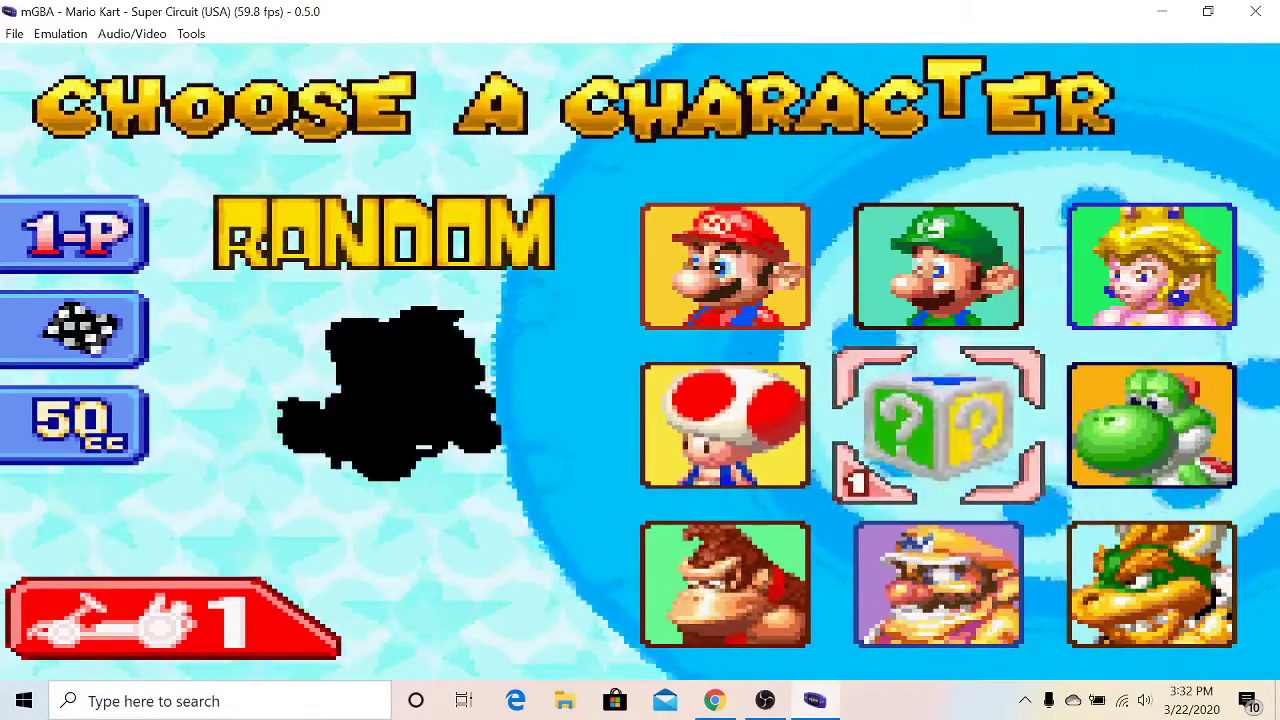
key("Left")
key("Up")
key("Return")
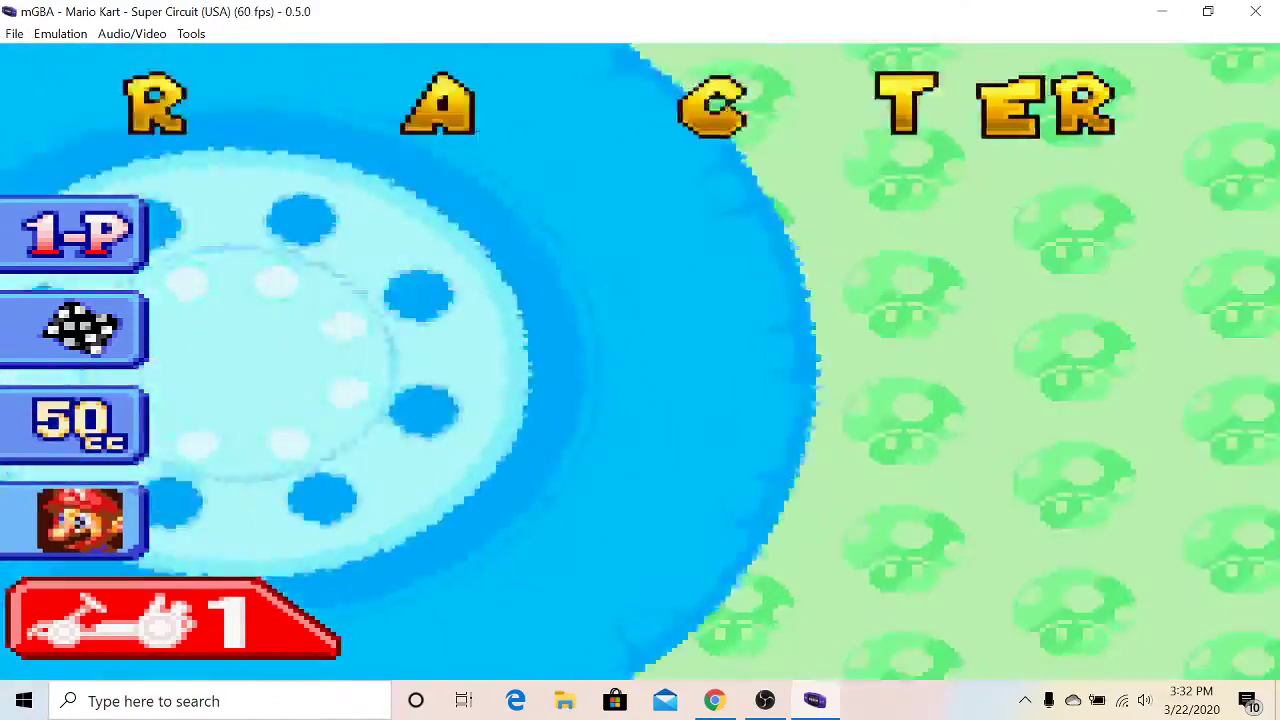
key("Return")
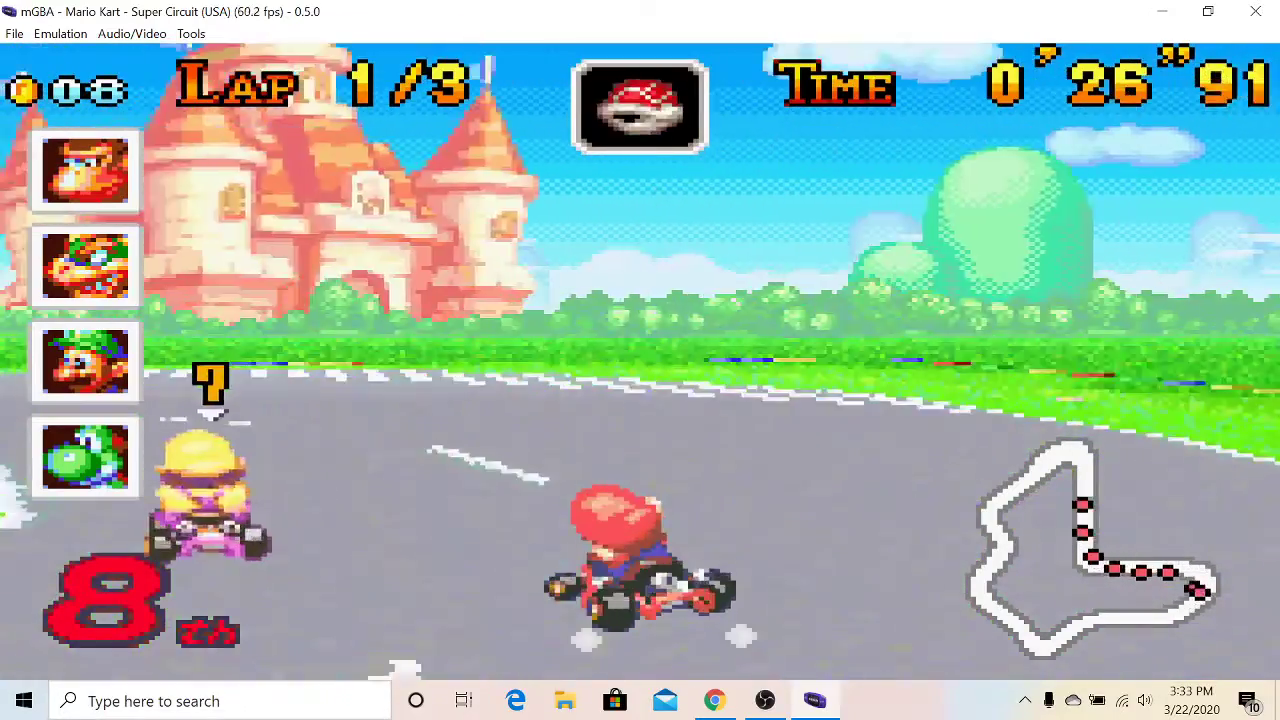
Fire a red shell to pass Wario, then pause the race.
key("a")
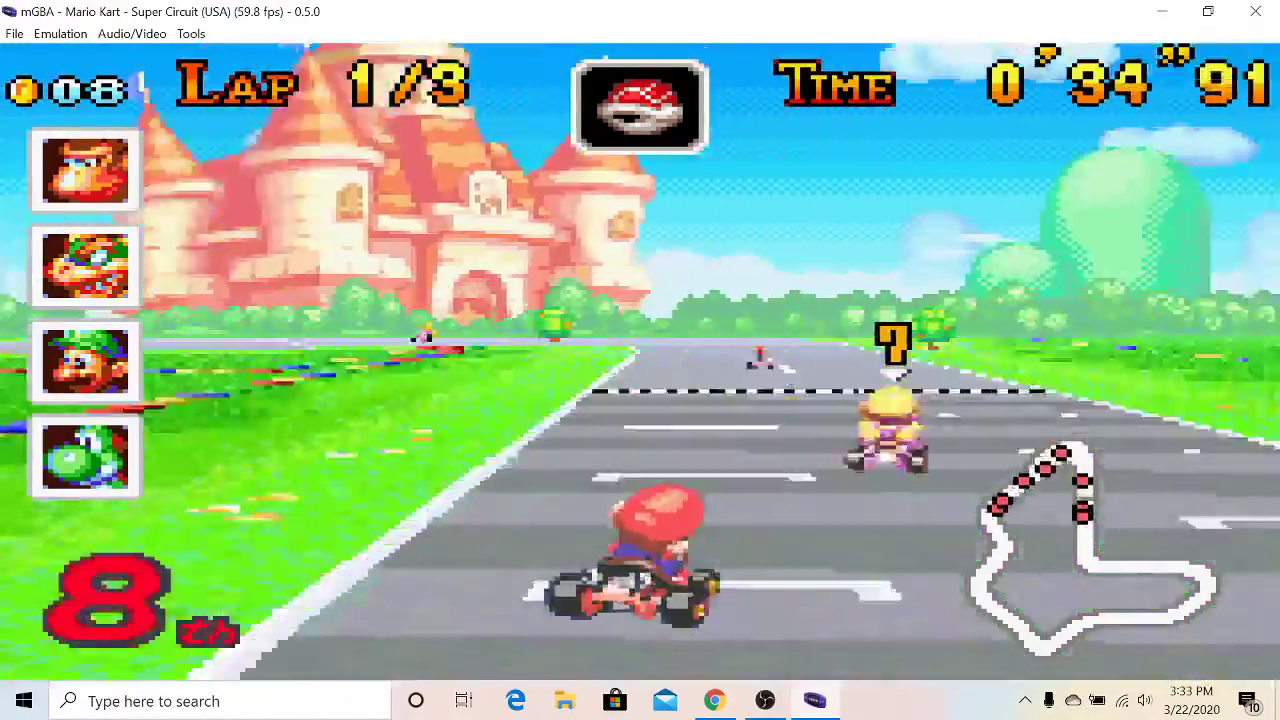
key("Return")
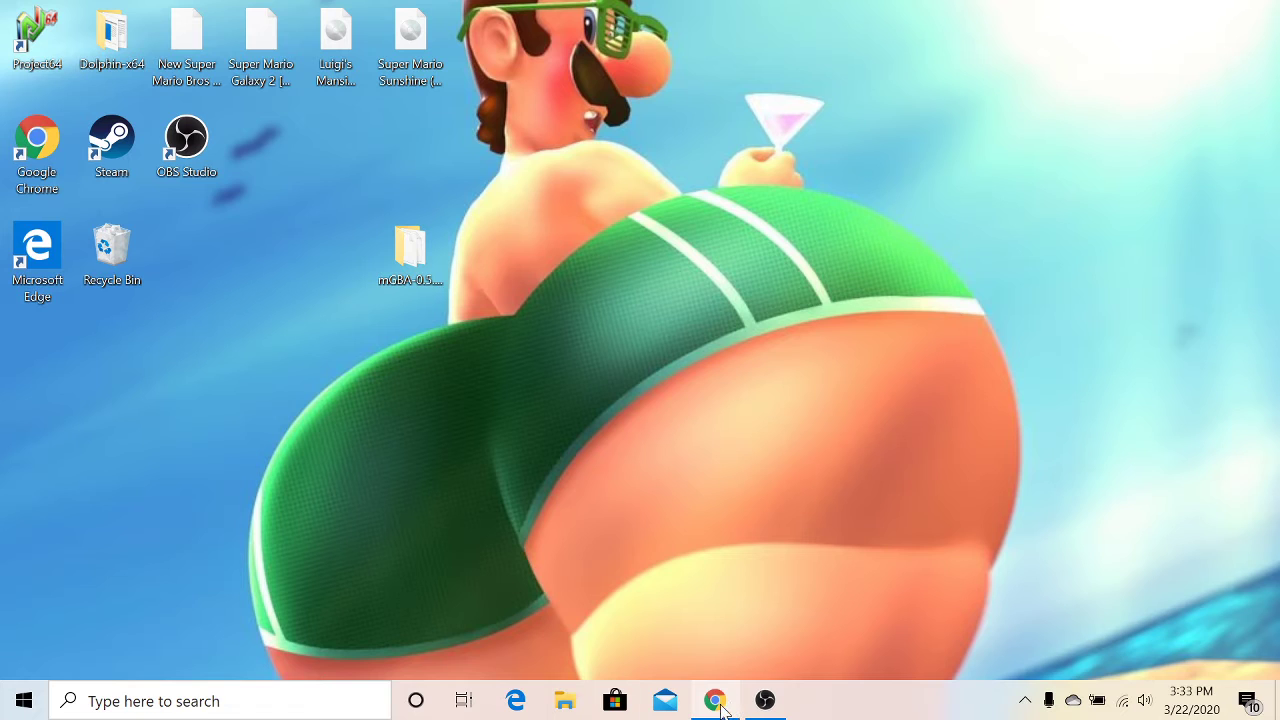
Close Chrome from its taskbar preview, relaunch it, then close the new window.
mouse_move(722, 708)
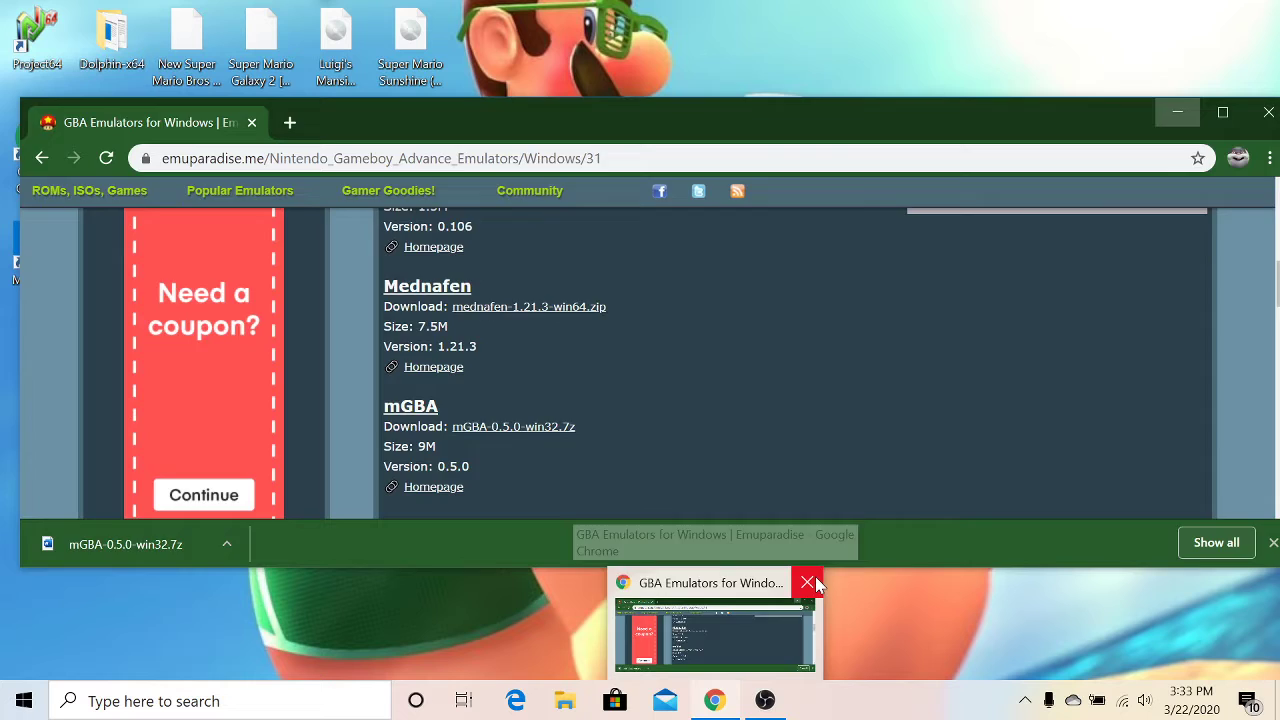
left_click(811, 583)
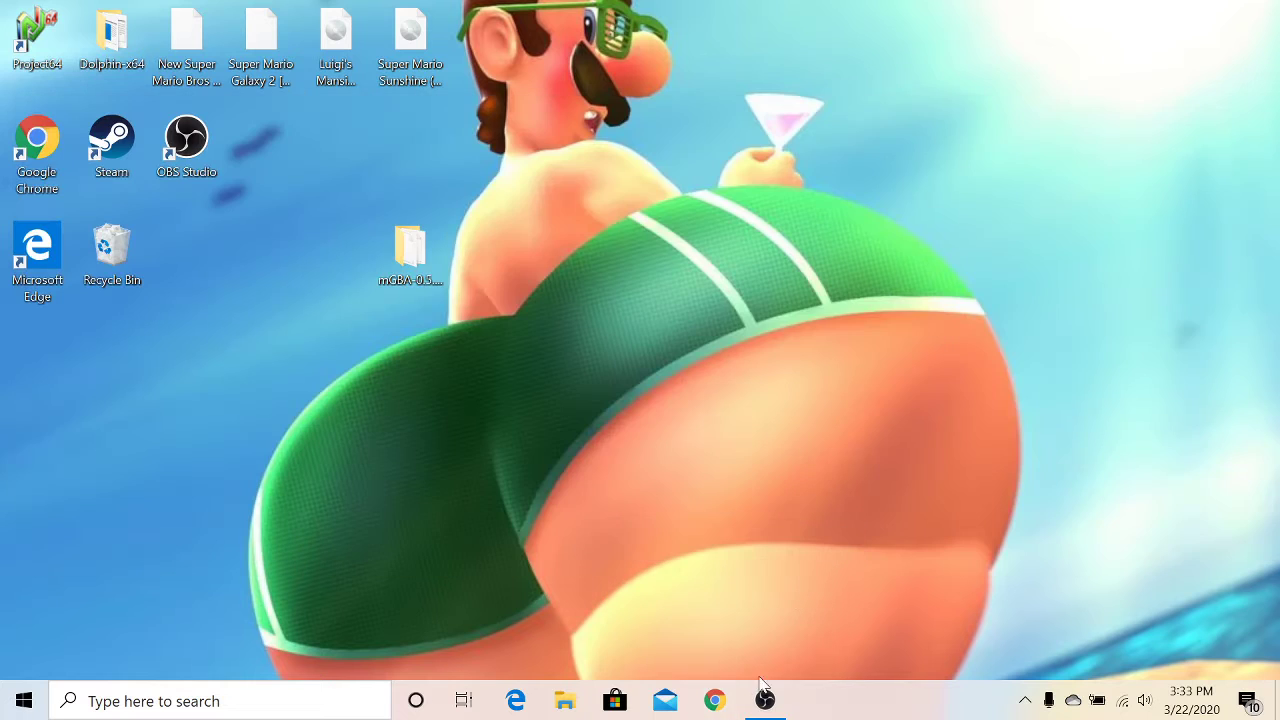
left_click(714, 703)
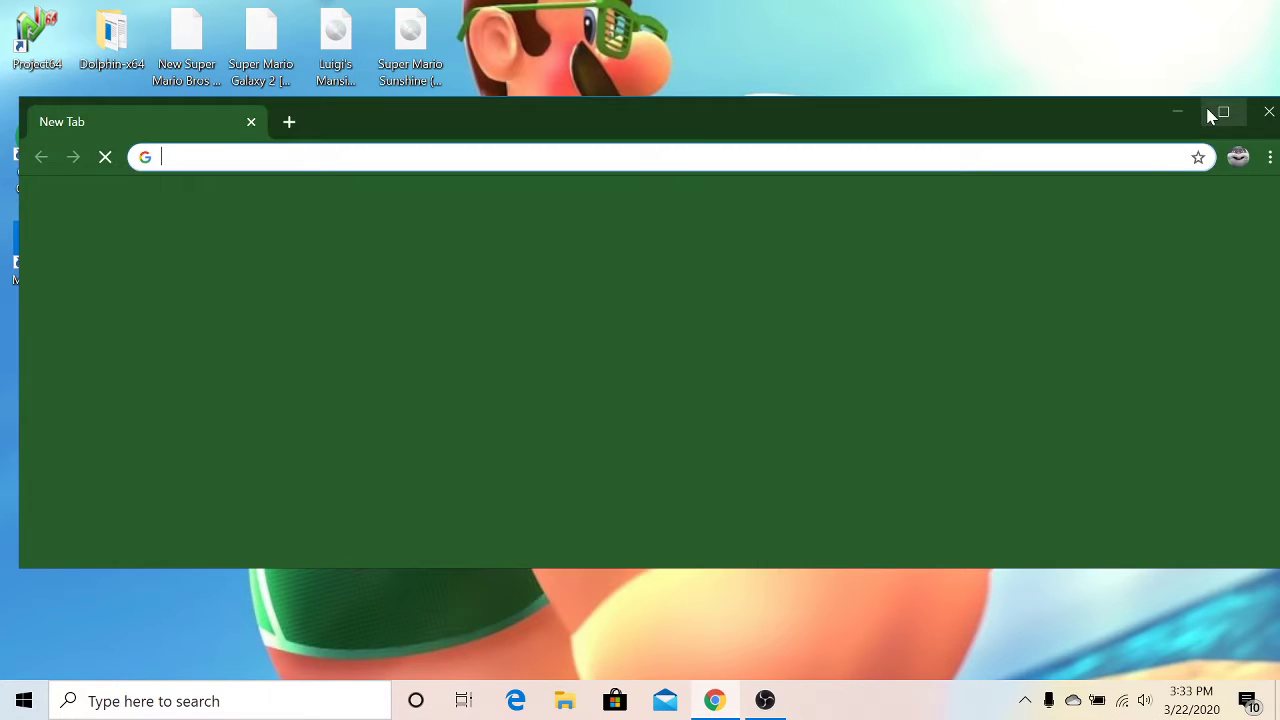
left_click(1245, 104)
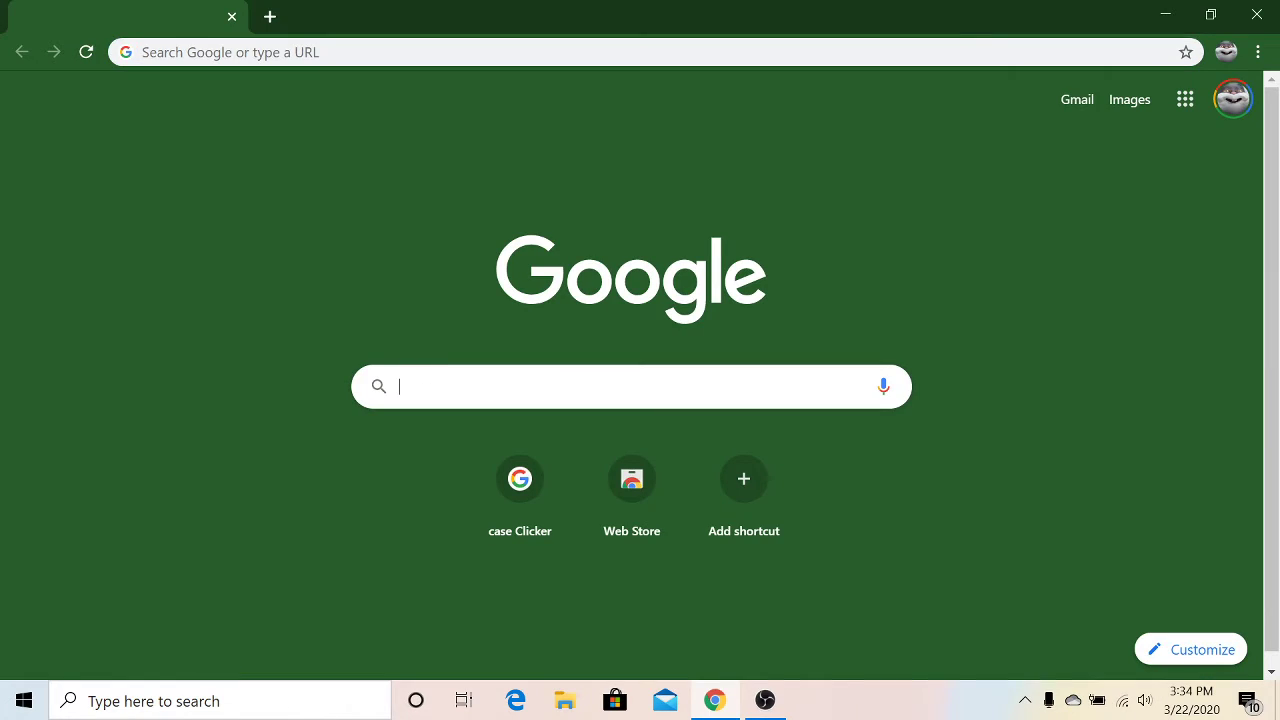
Search Google for 'gba rom' from the omnibox suggestion and scroll through the results.
type("g")
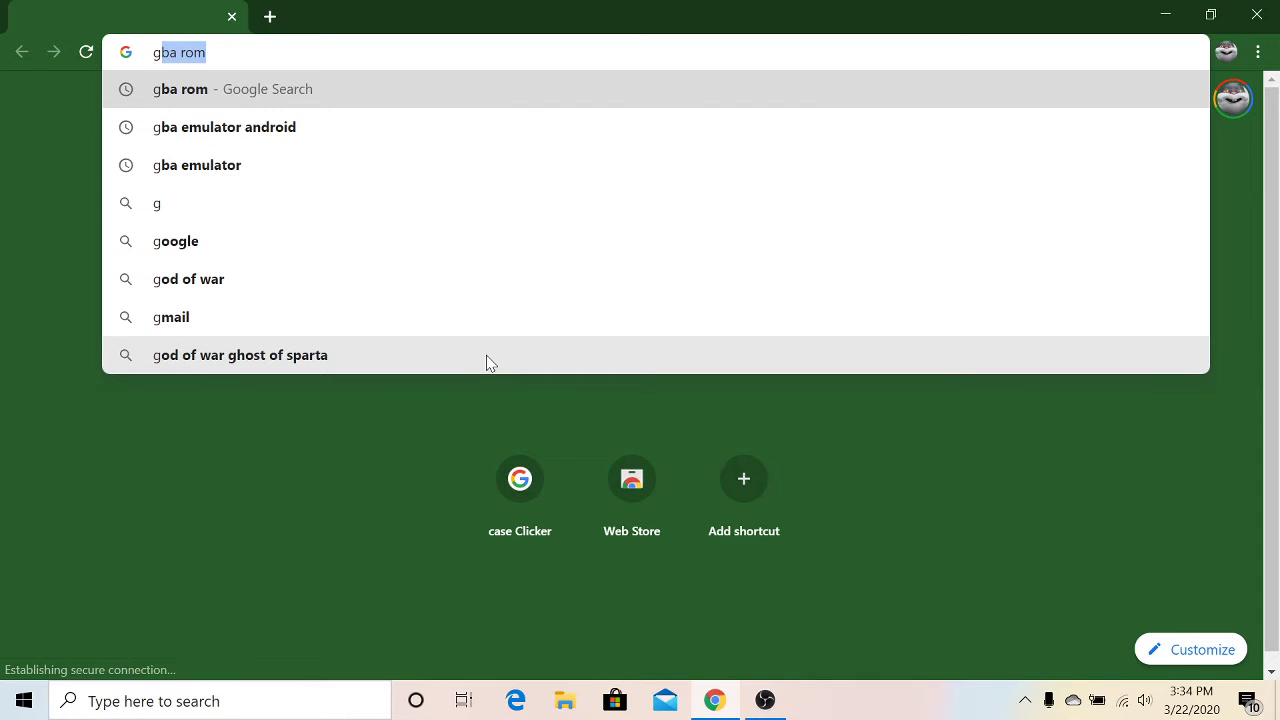
type("ba")
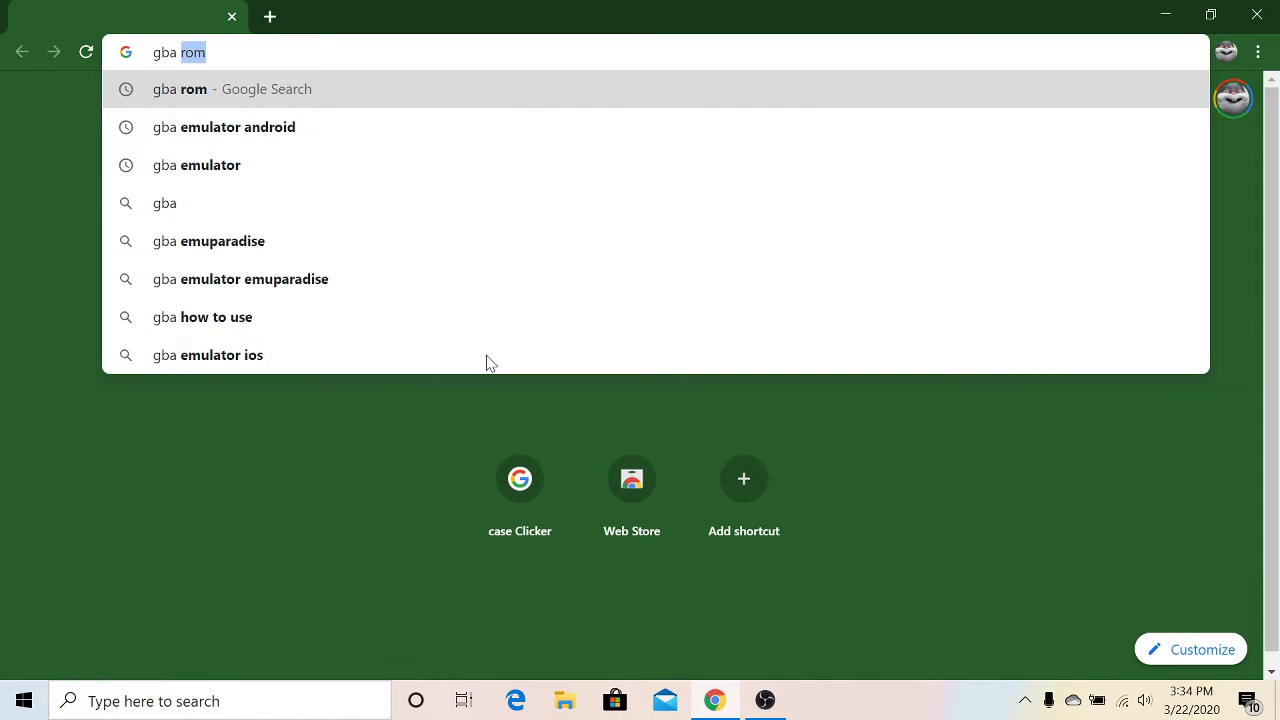
left_click(183, 100)
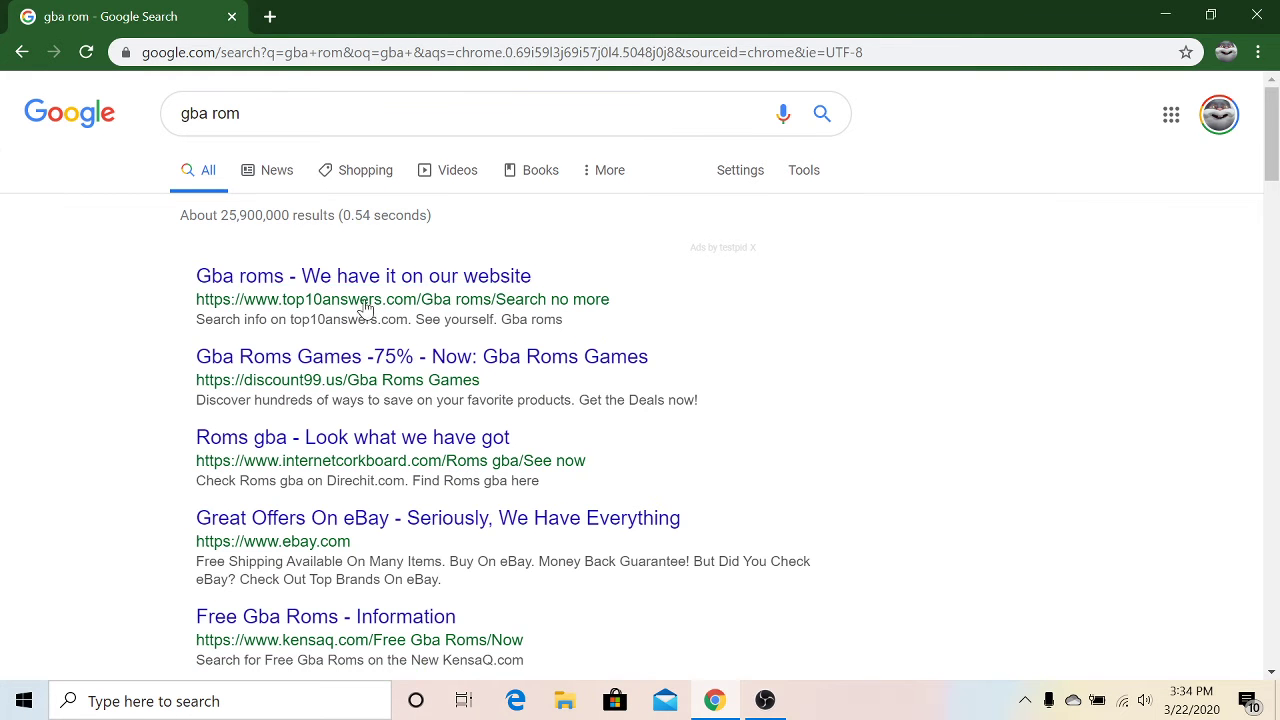
scroll(363, 309, "down", 5)
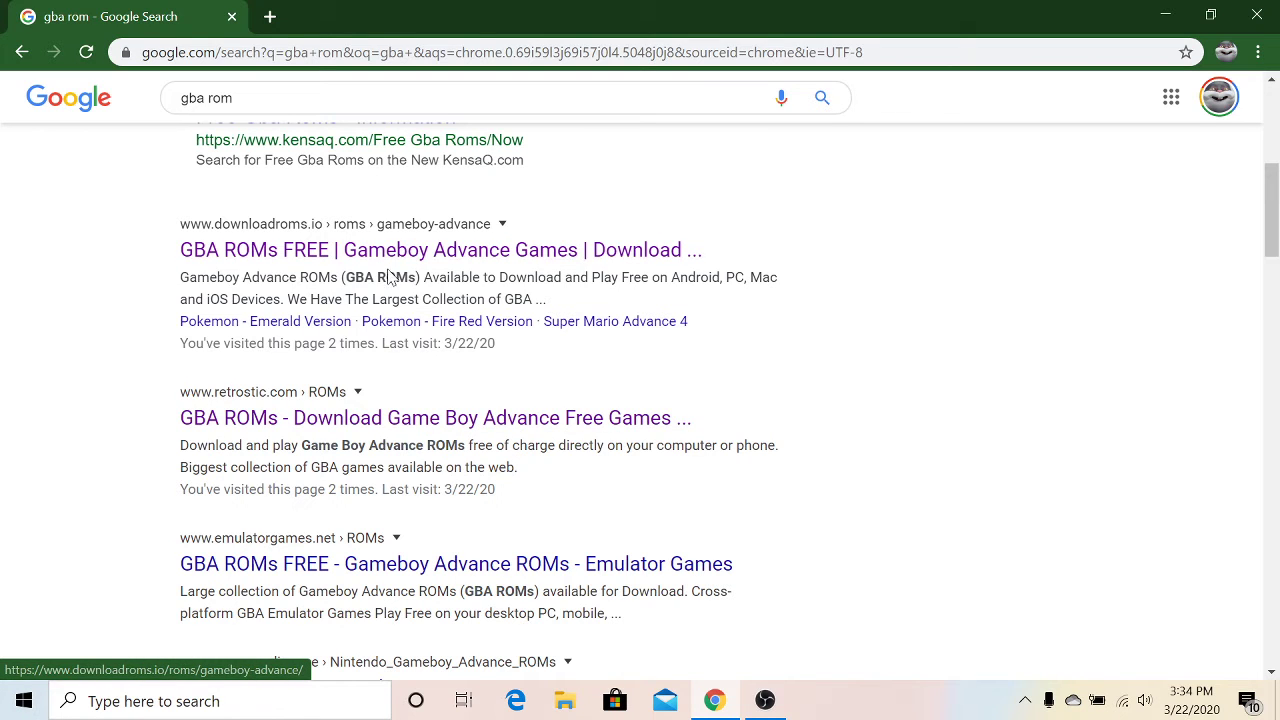
Open the retrostic.com GBA ROMs result and scroll the list to Classic NES - Super Mario Bros.
left_click(470, 418)
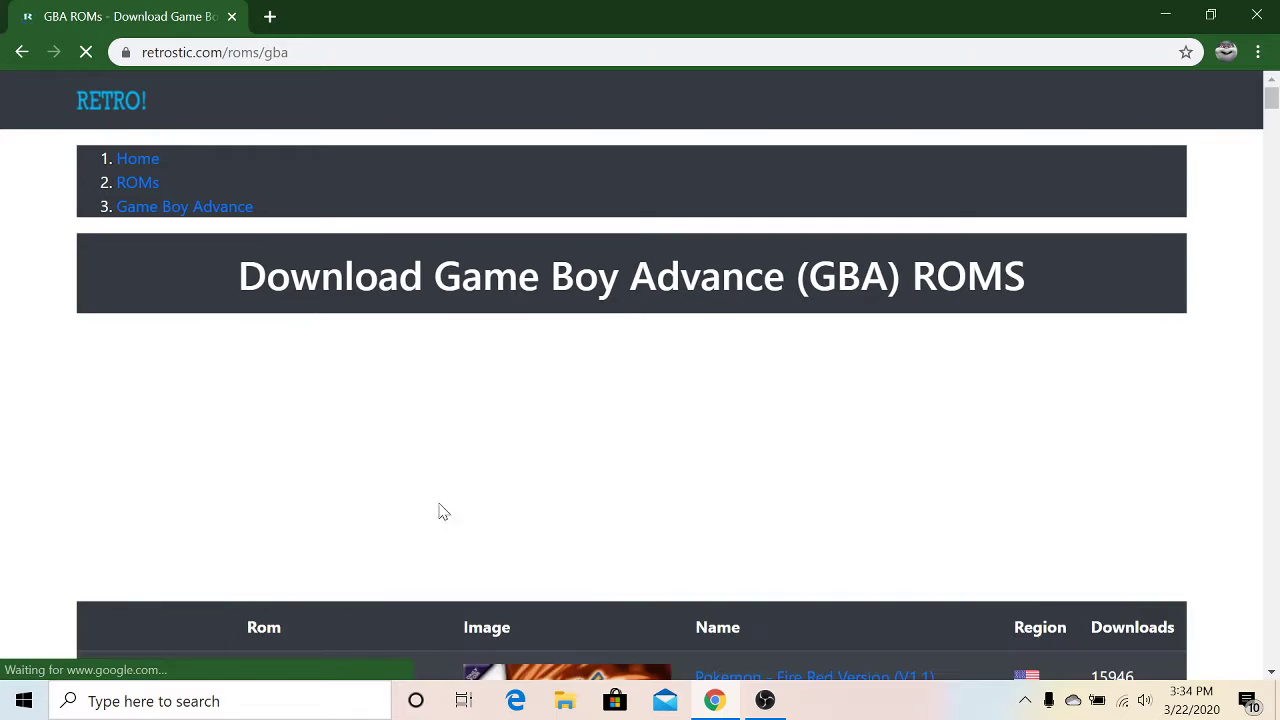
scroll(540, 461, "down", 8)
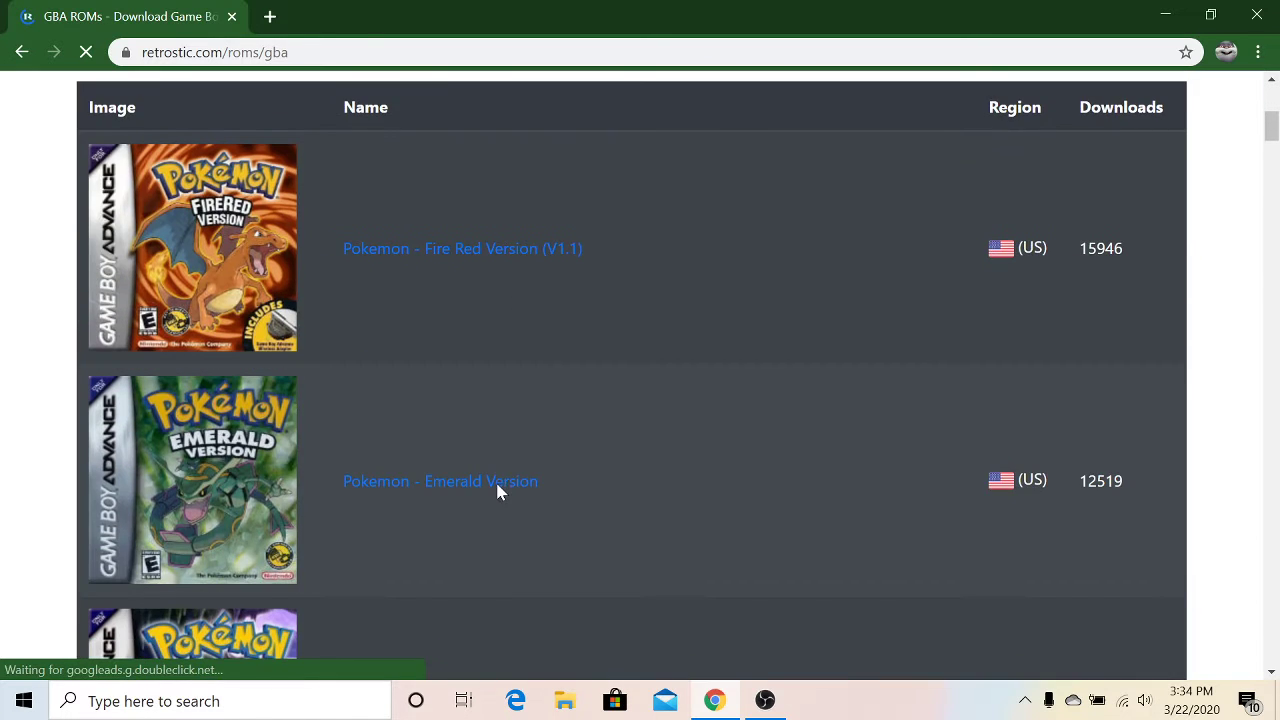
scroll(390, 360, "down", 9)
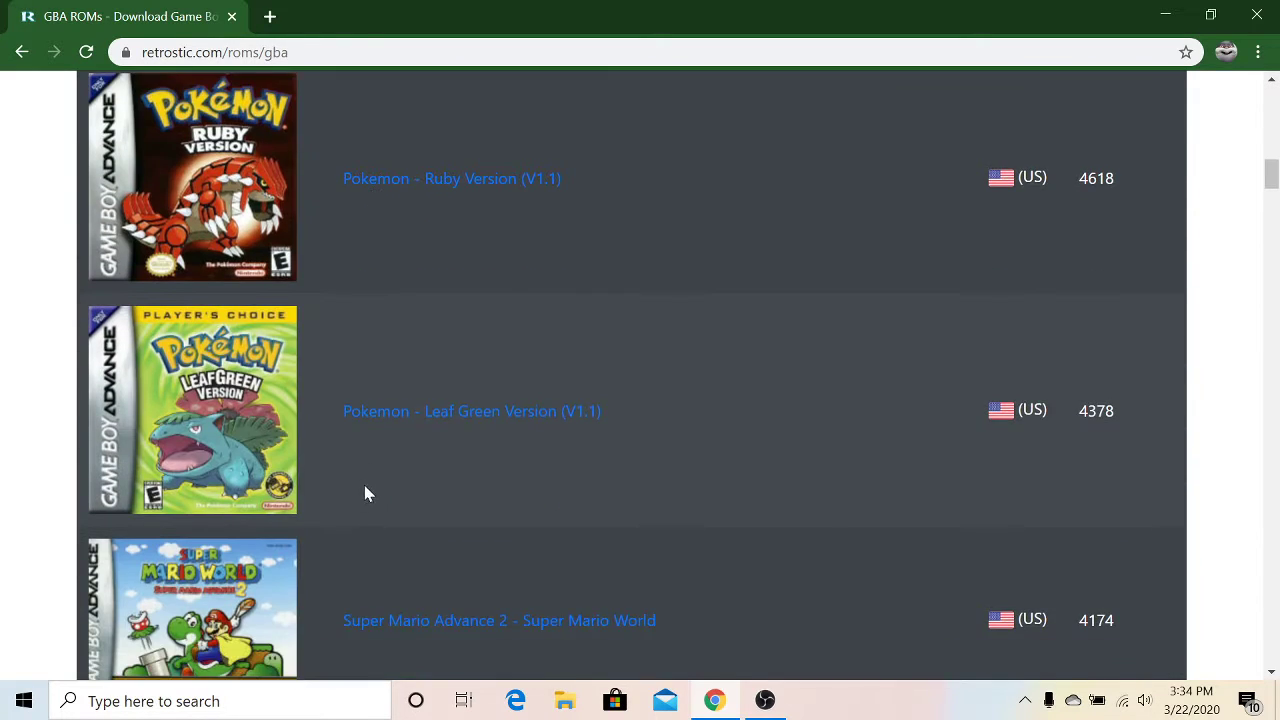
scroll(362, 505, "down", 7)
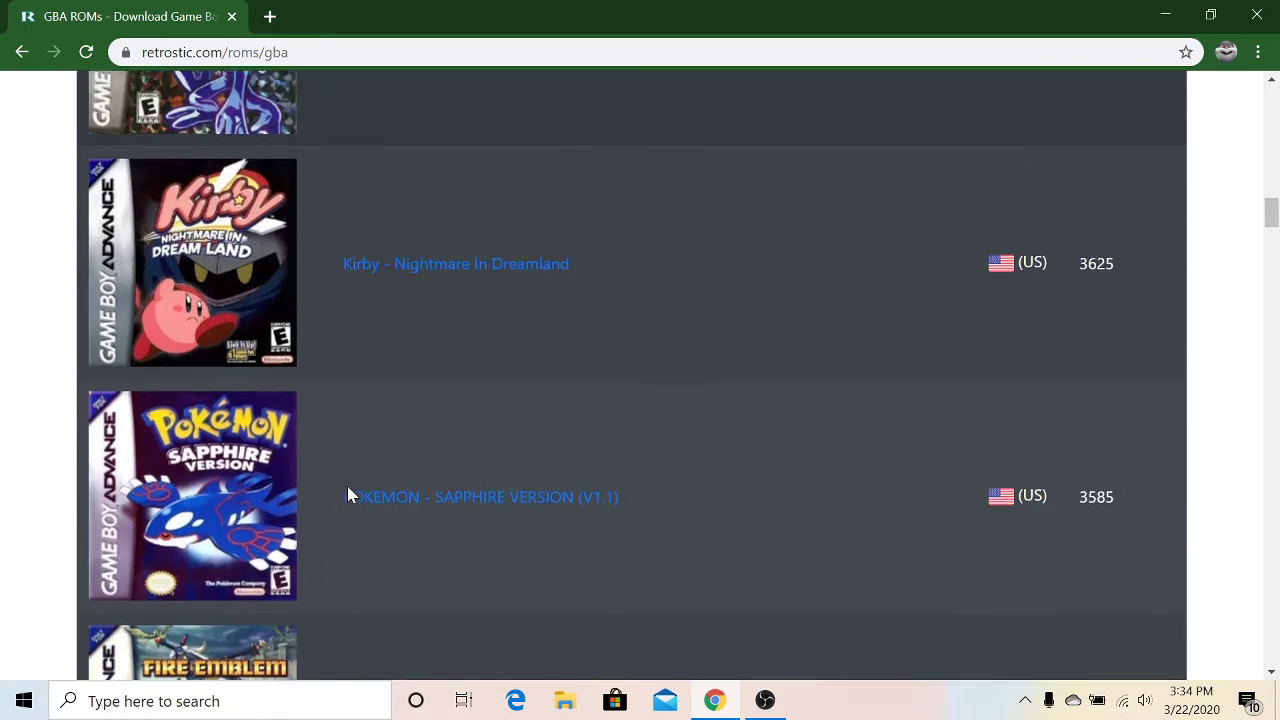
scroll(351, 488, "down", 4)
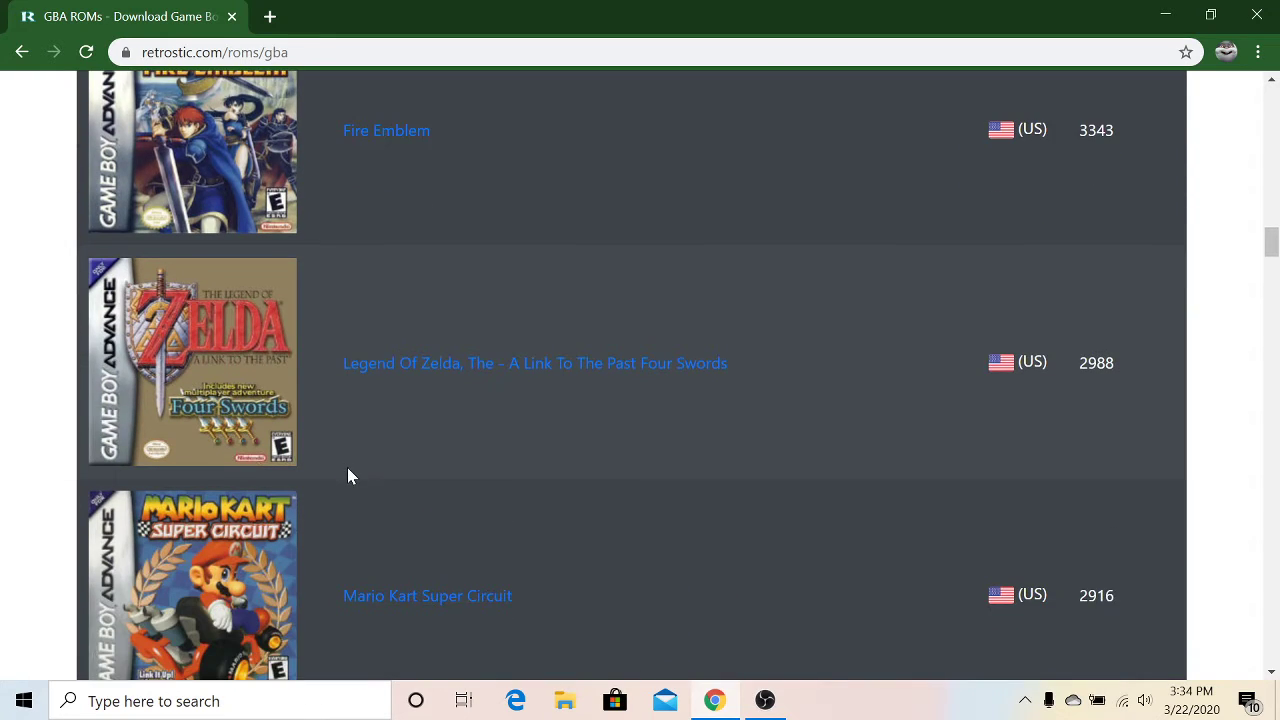
scroll(348, 470, "down", 3)
scroll(348, 483, "down", 3)
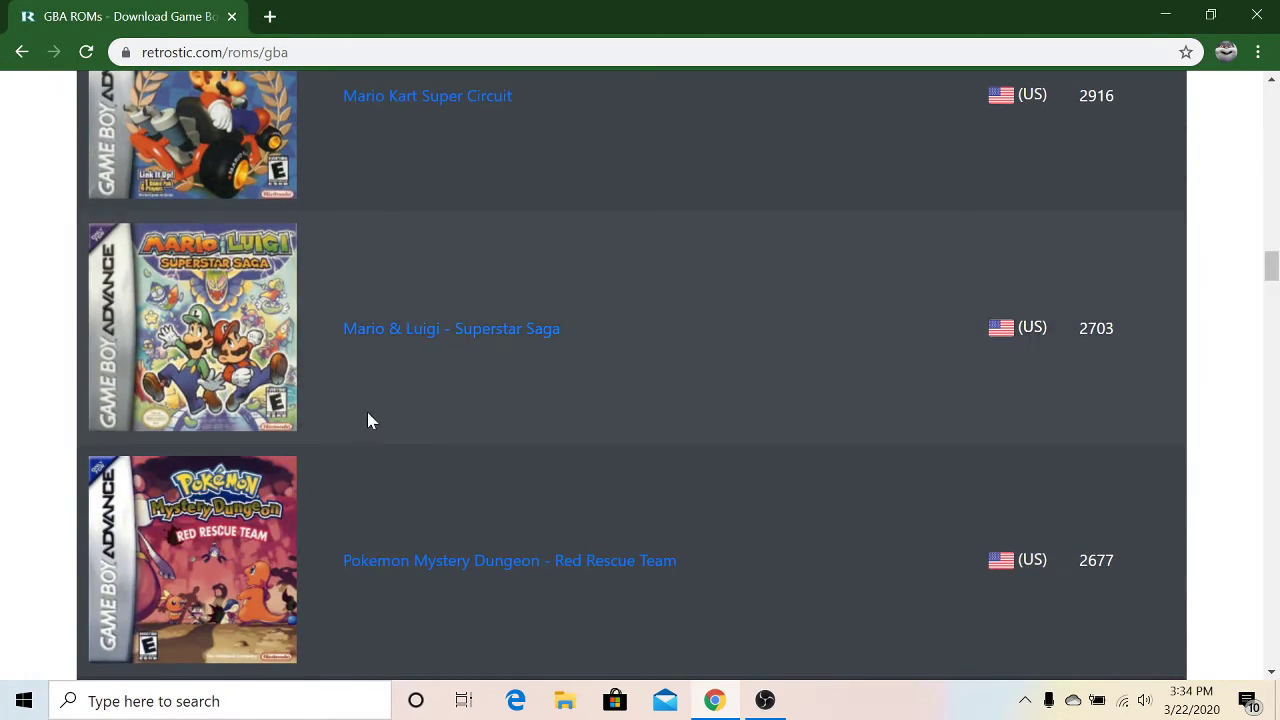
scroll(335, 440, "down", 2)
scroll(304, 460, "down", 5)
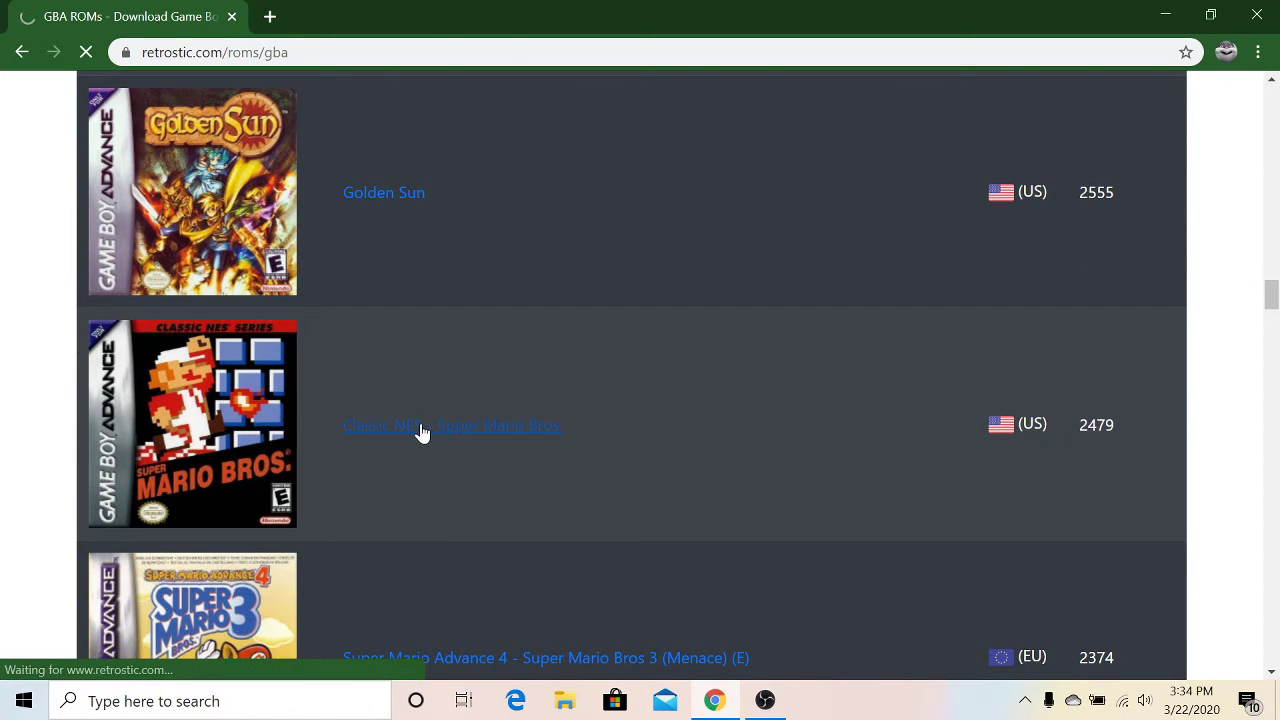
scroll(517, 460, "down", 3)
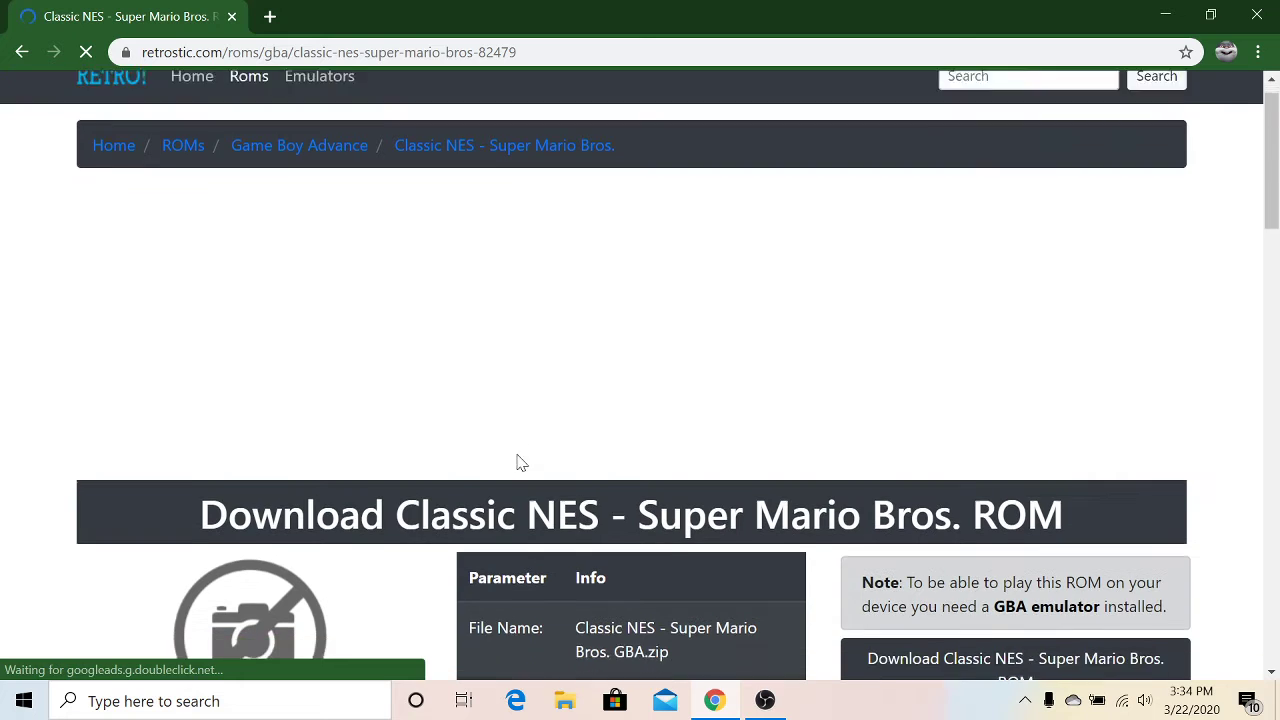
scroll(540, 462, "down", 6)
scroll(544, 463, "up", 5)
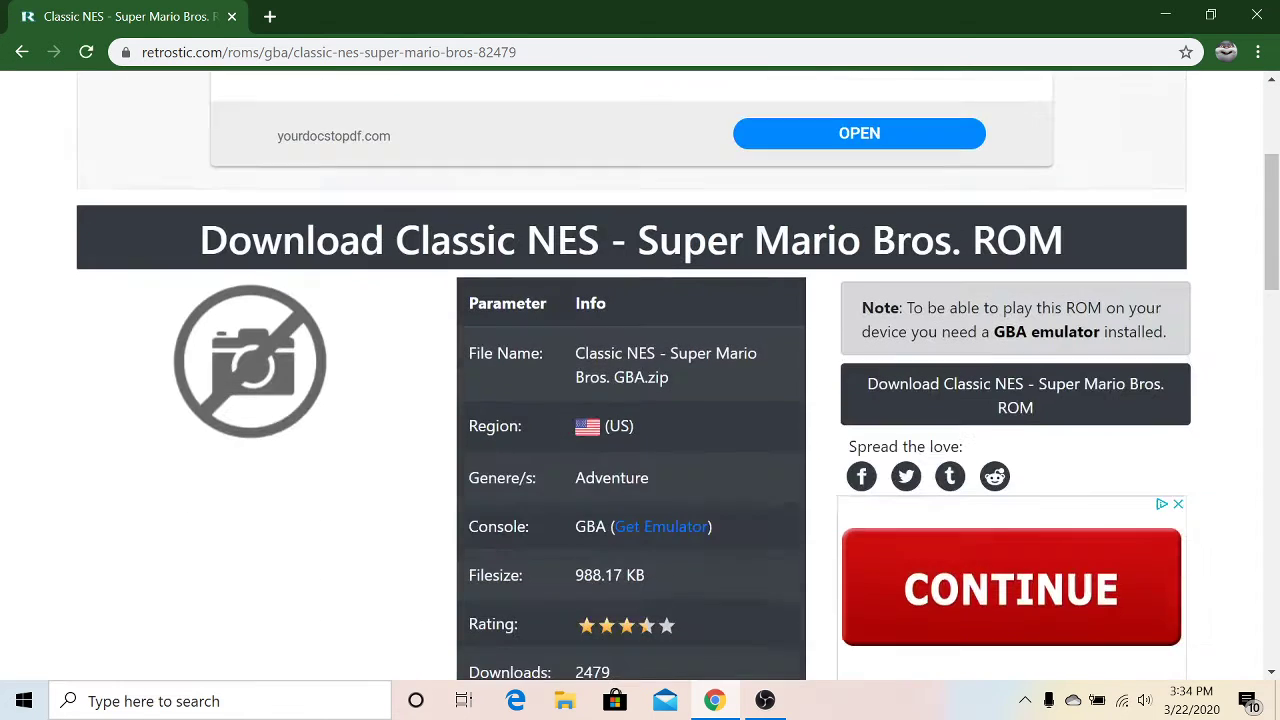
scroll(530, 468, "down", 4)
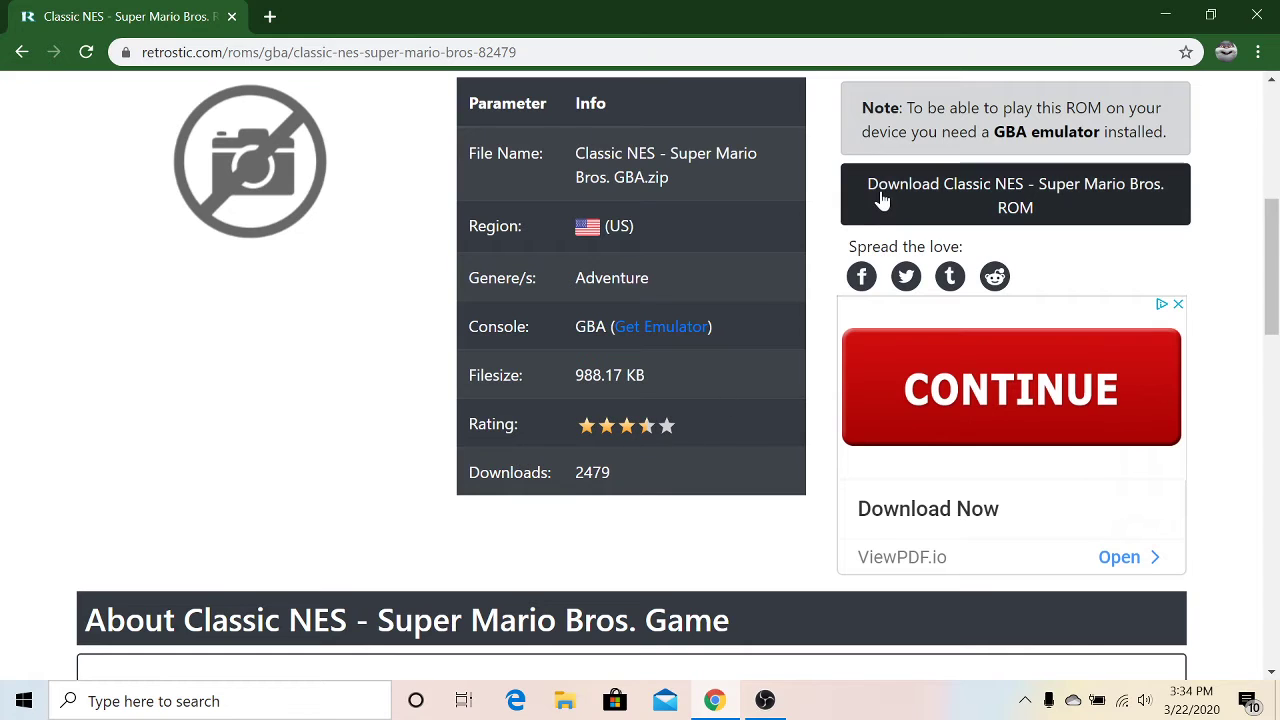
Download the Classic NES - Super Mario Bros. ROM and wait for the 988 KB zip.
left_click(886, 197)
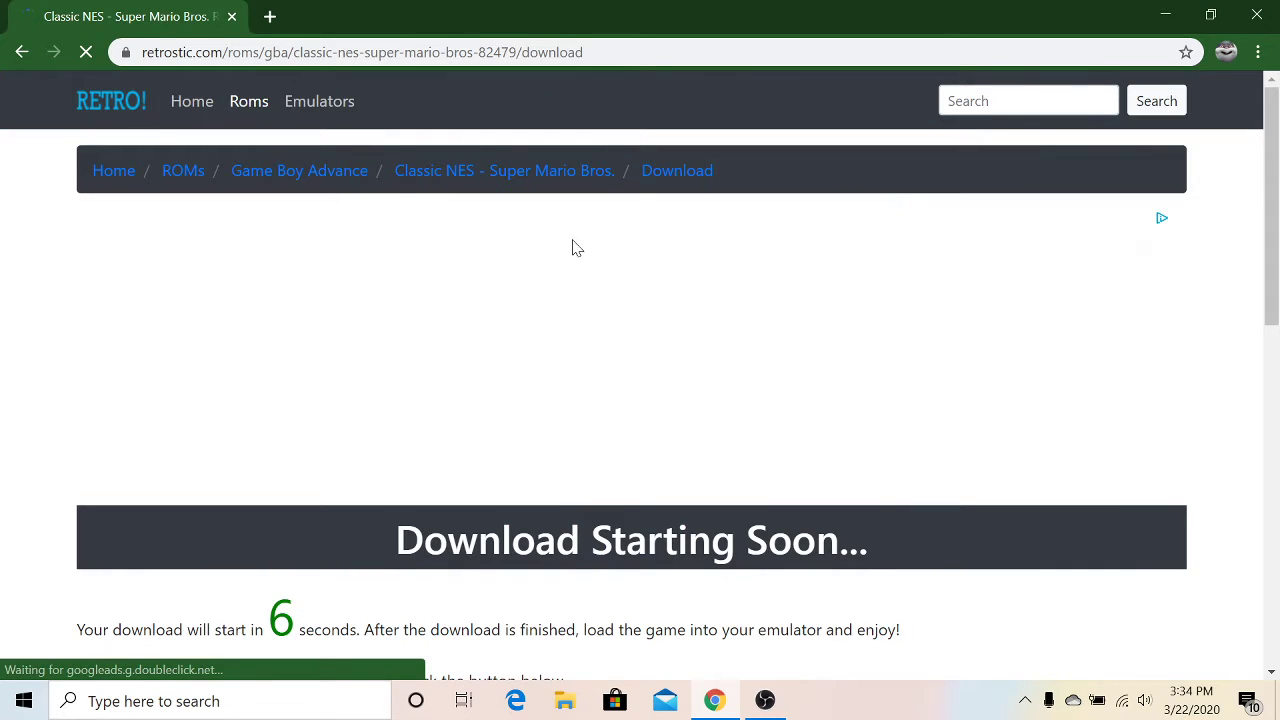
scroll(605, 345, "down", 1)
scroll(300, 620, "down", 1)
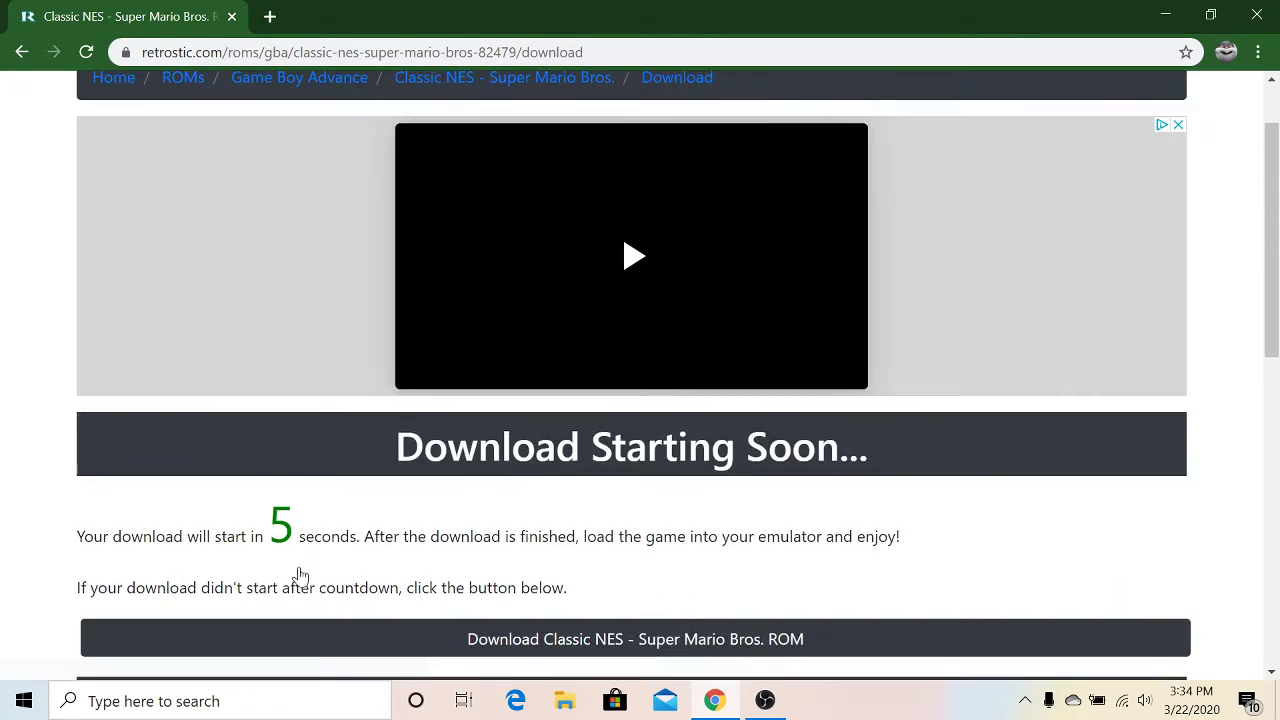
scroll(290, 530, "down", 2)
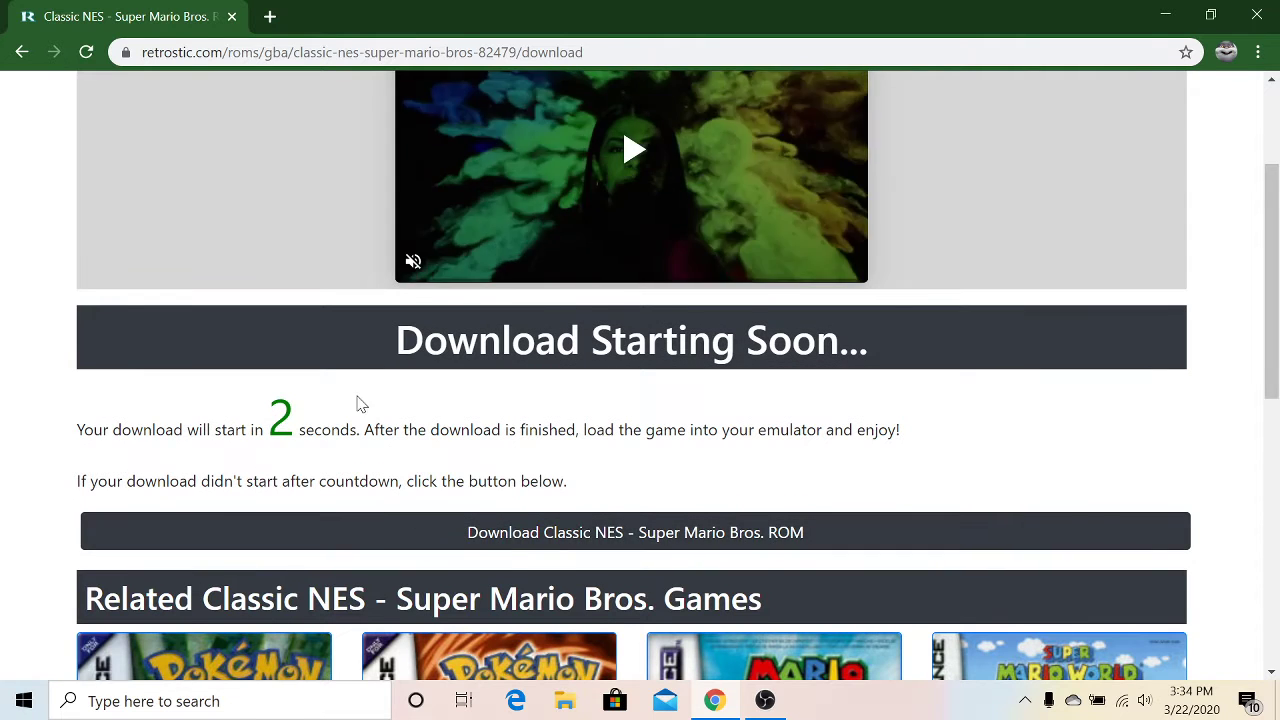
scroll(355, 405, "up", 1)
scroll(355, 410, "up", 1)
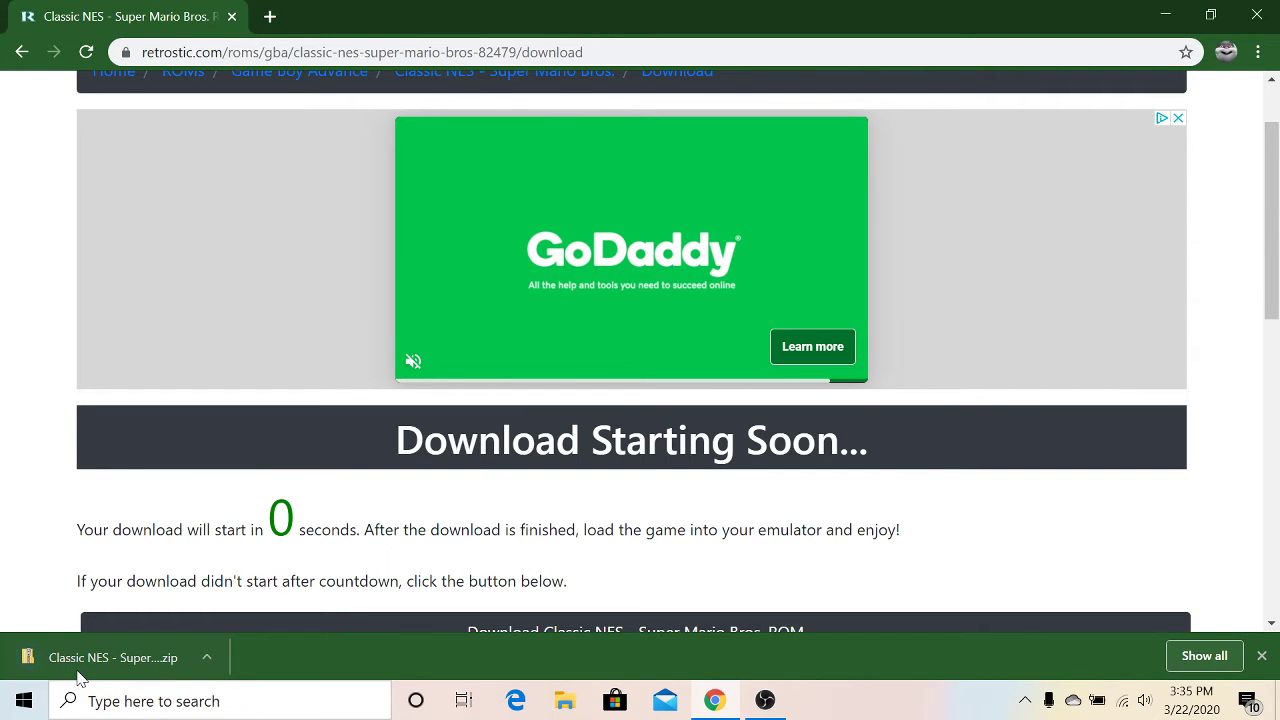
Show the downloaded Classic NES zip in Downloads and drag it onto the desktop.
left_click(1214, 18)
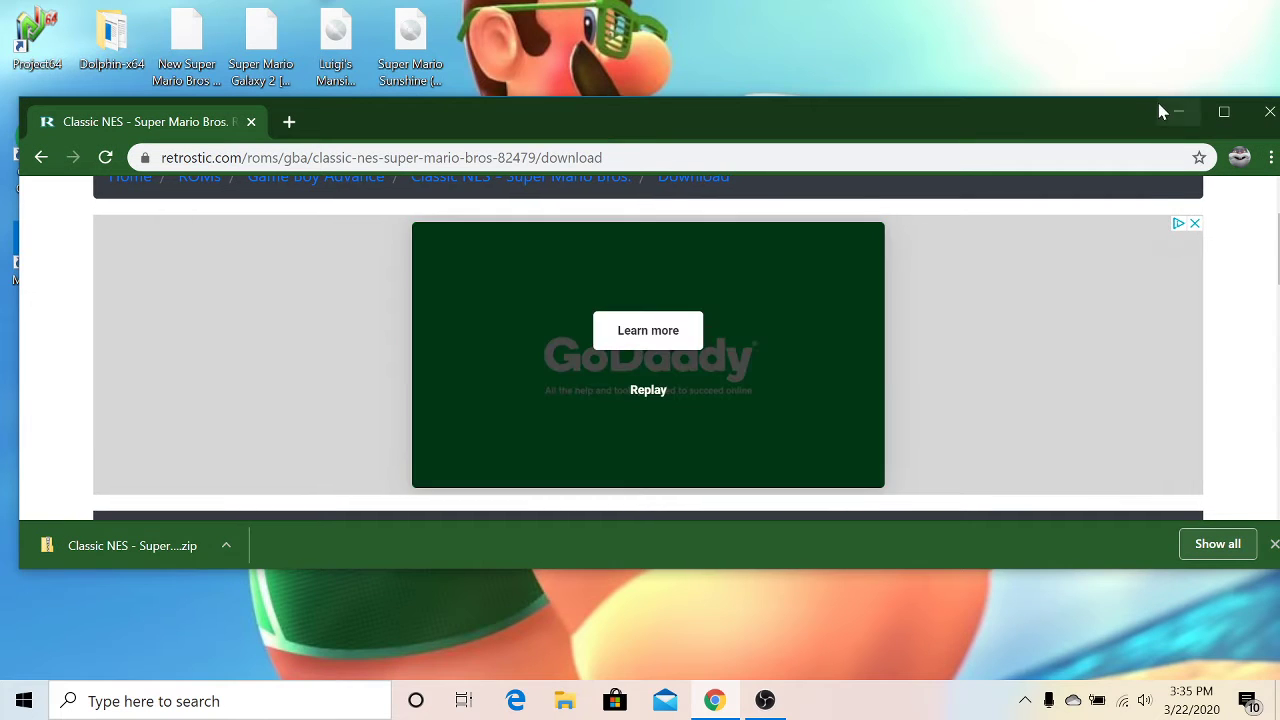
left_click(226, 552)
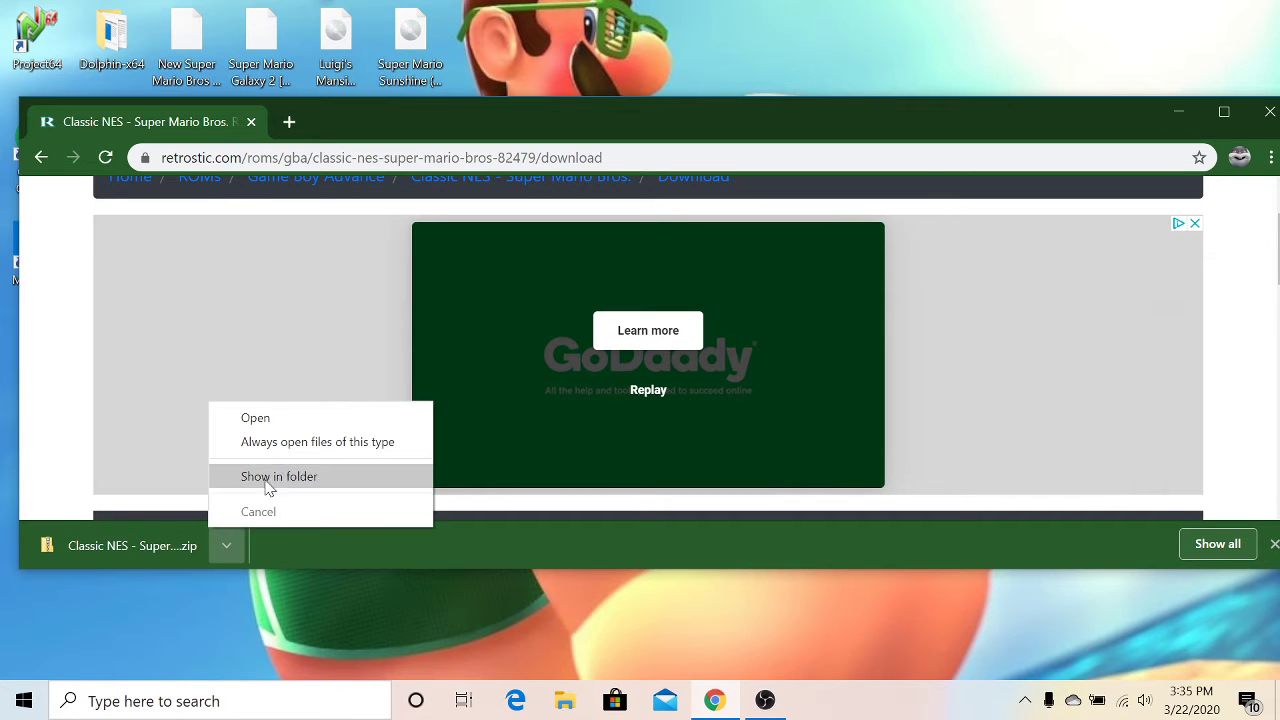
left_click(277, 478)
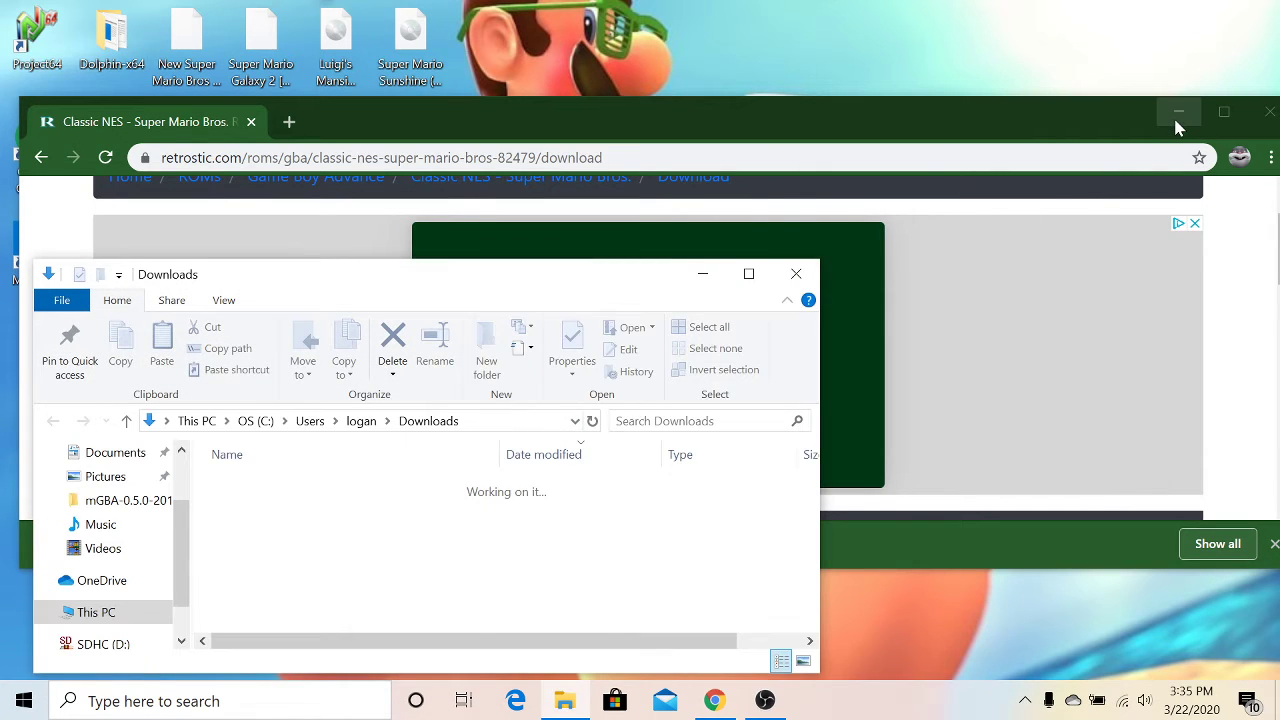
left_click(1178, 115)
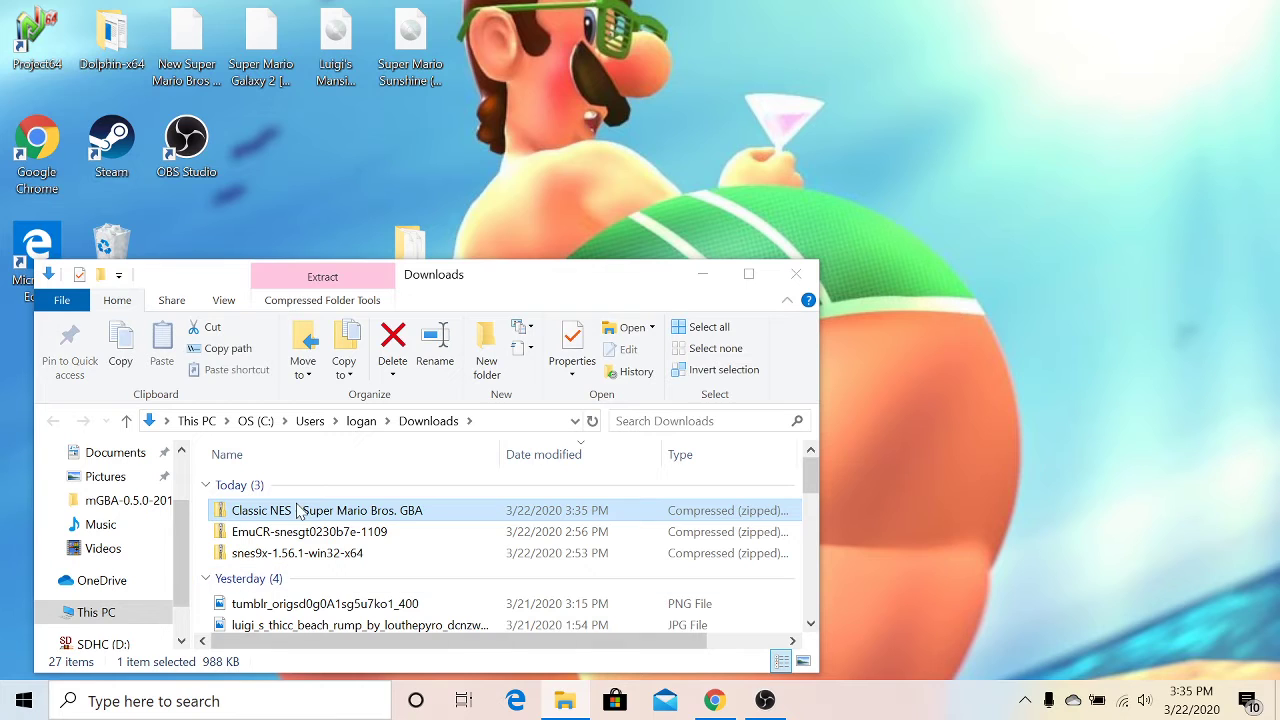
mouse_move(355, 515)
left_mouse_down()
mouse_move(386, 490)
mouse_move(905, 318)
left_mouse_up()
left_click(796, 274)
Open the Classic NES zip in 7-Zip, extract the GBA ROM to the desktop, then delete the zip.
right_click(933, 284)
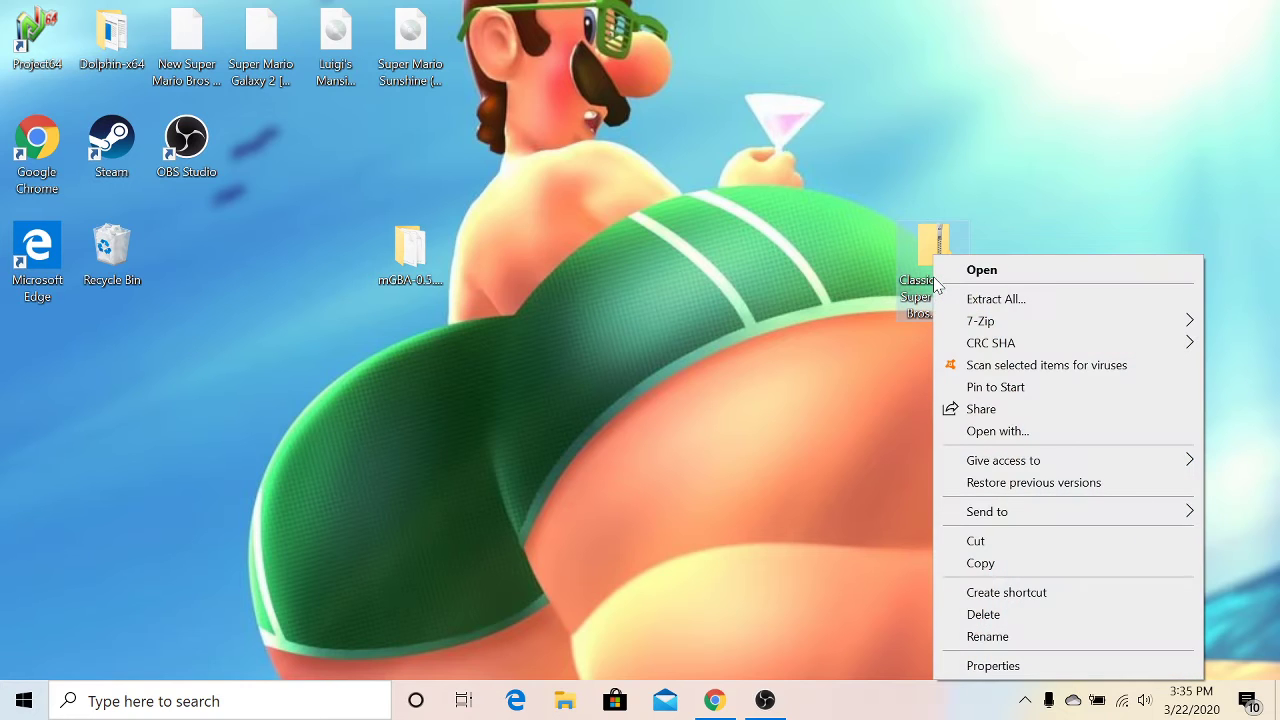
mouse_move(978, 324)
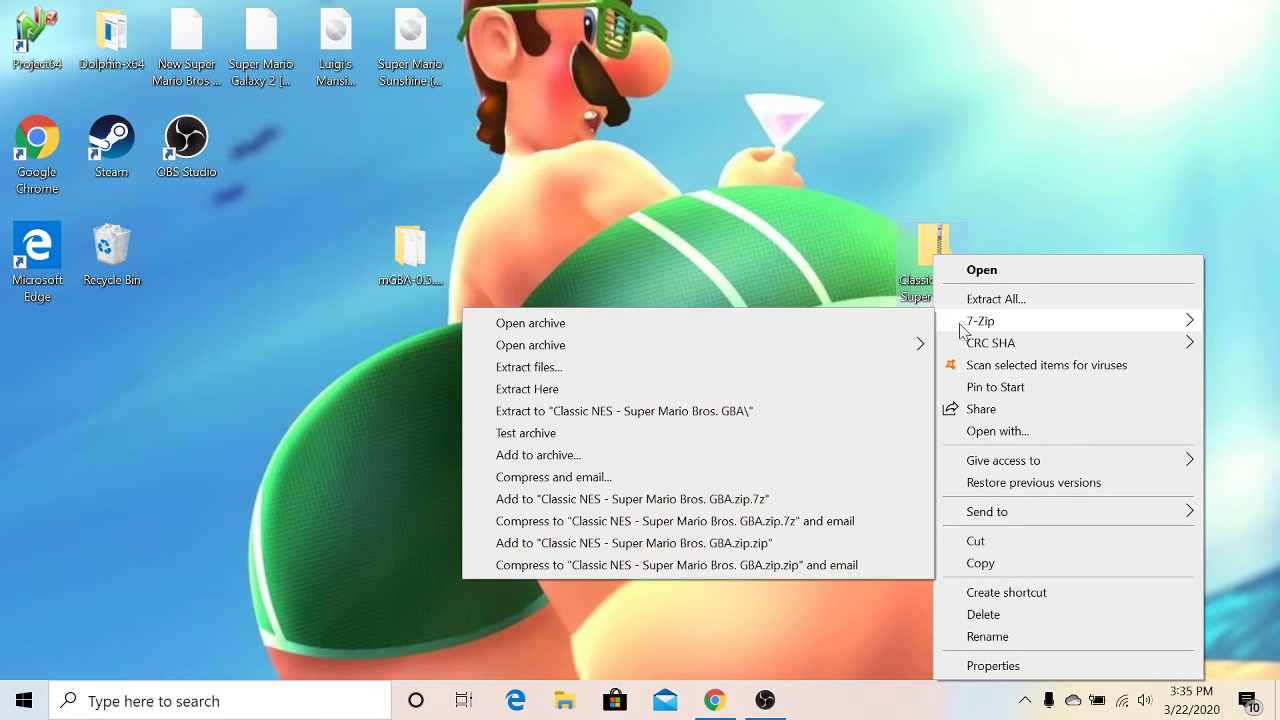
left_click(873, 323)
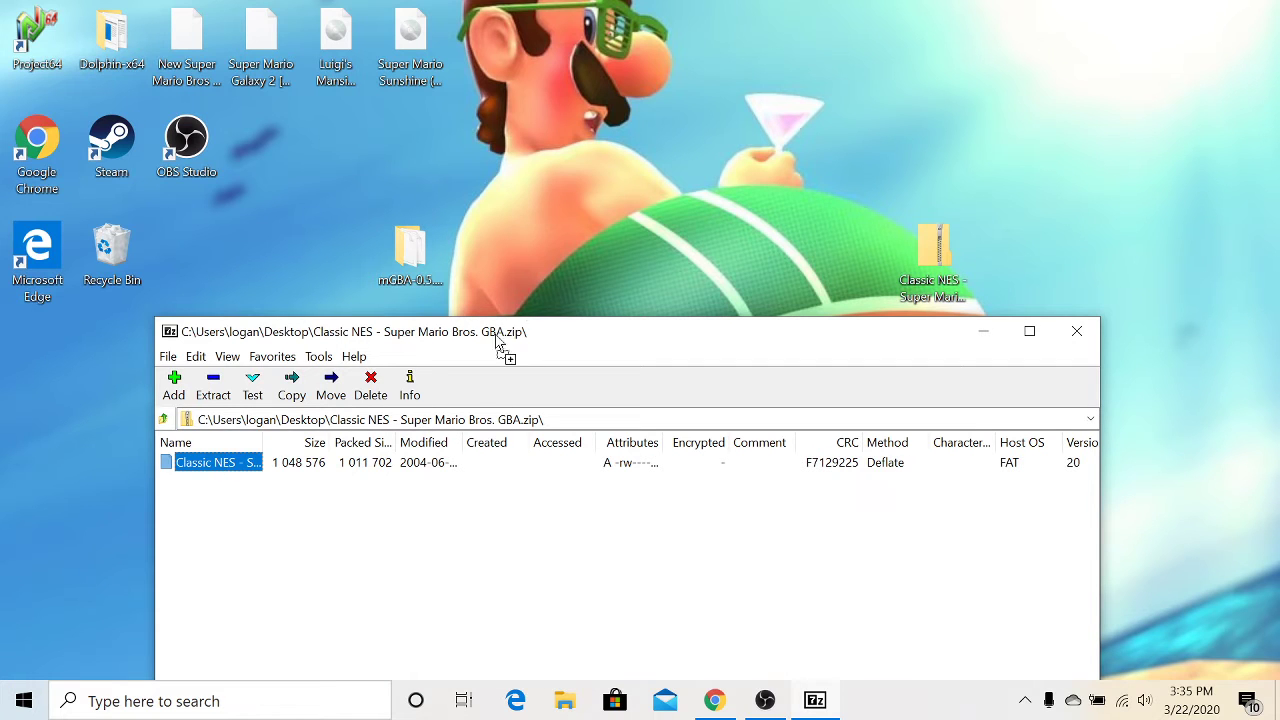
left_click_drag(530, 313, 584, 220)
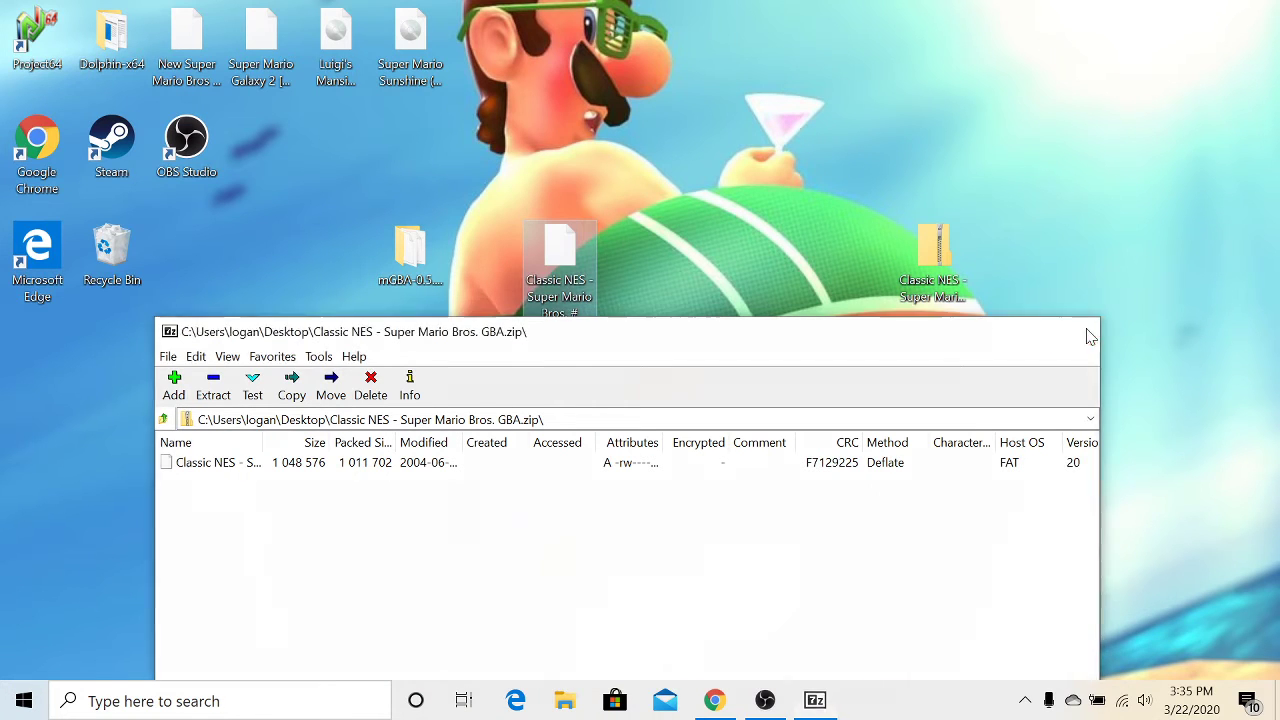
left_click(1088, 338)
right_click(920, 280)
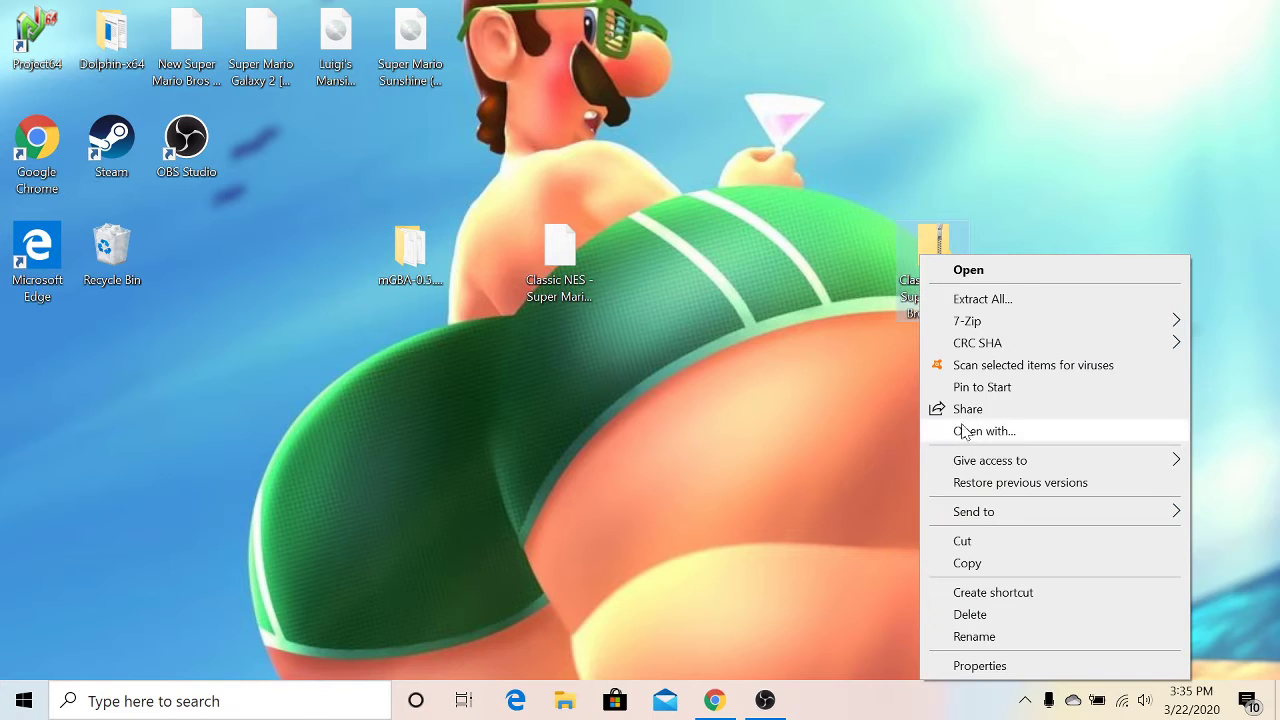
left_click(987, 617)
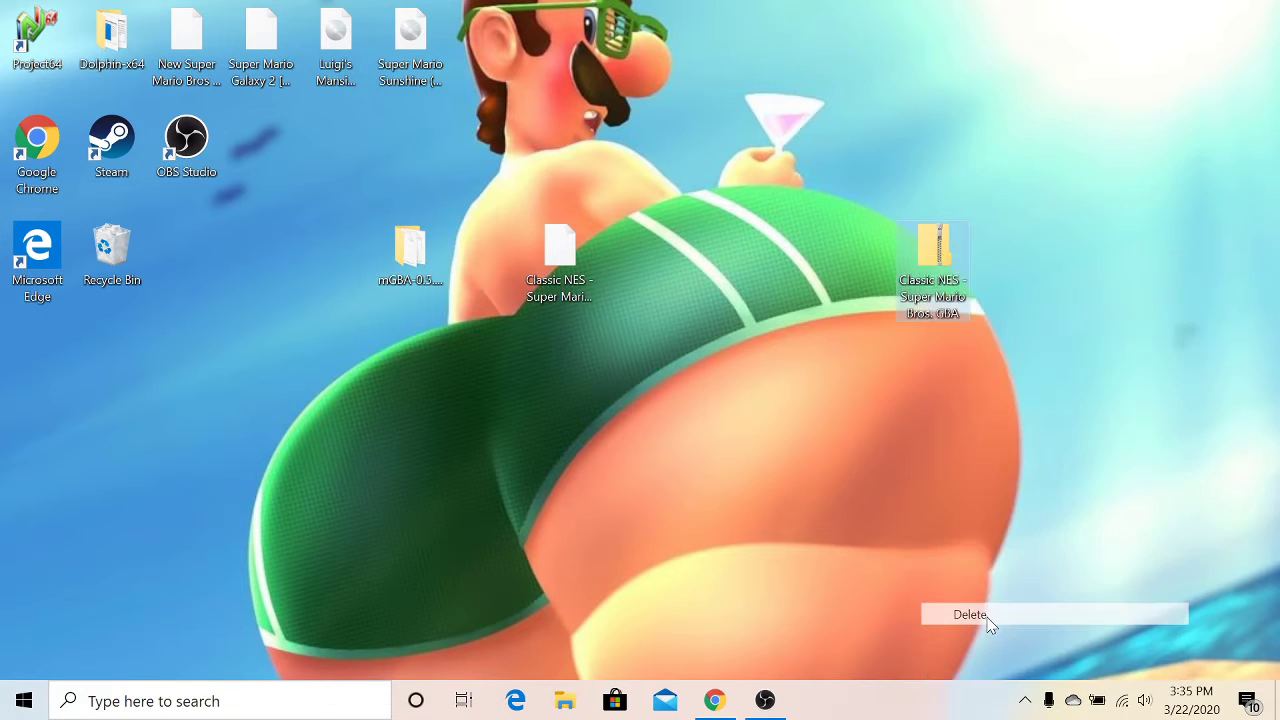
Open the mGBA-0.5.0 folder on the desktop and launch mGBA.exe.
double_click(417, 258)
scroll(275, 588, "down", 1)
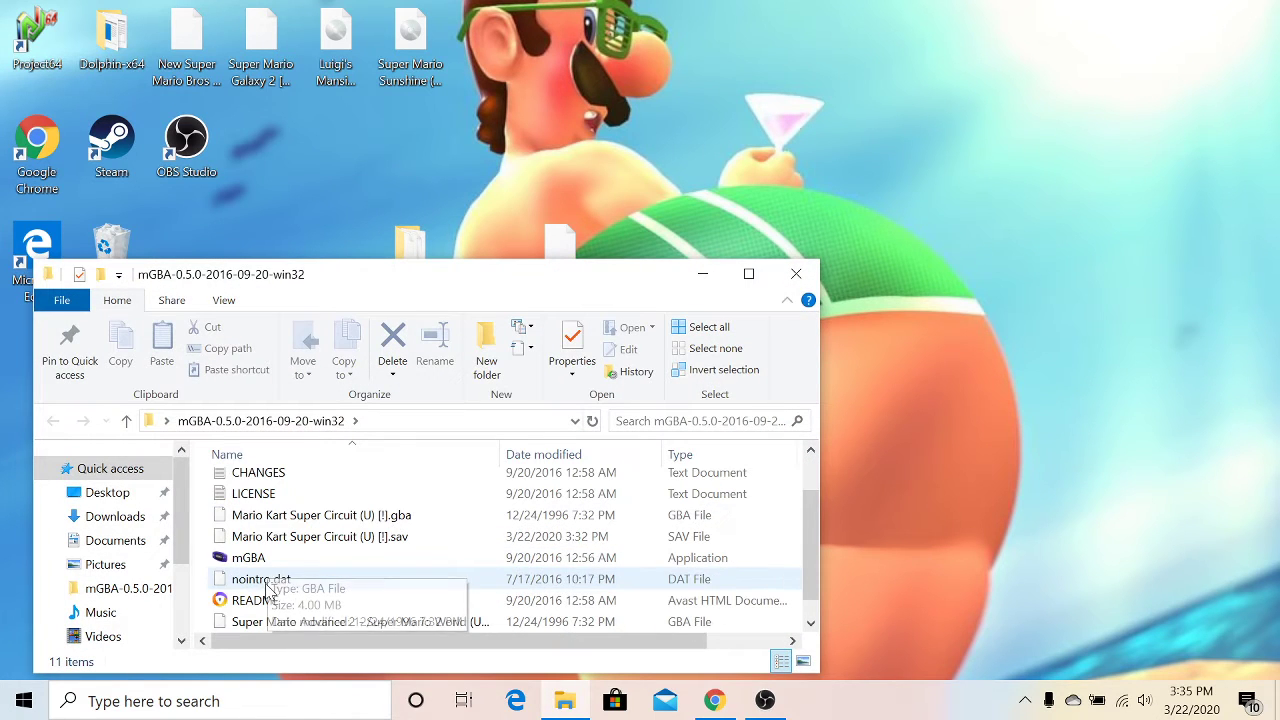
left_click(275, 560)
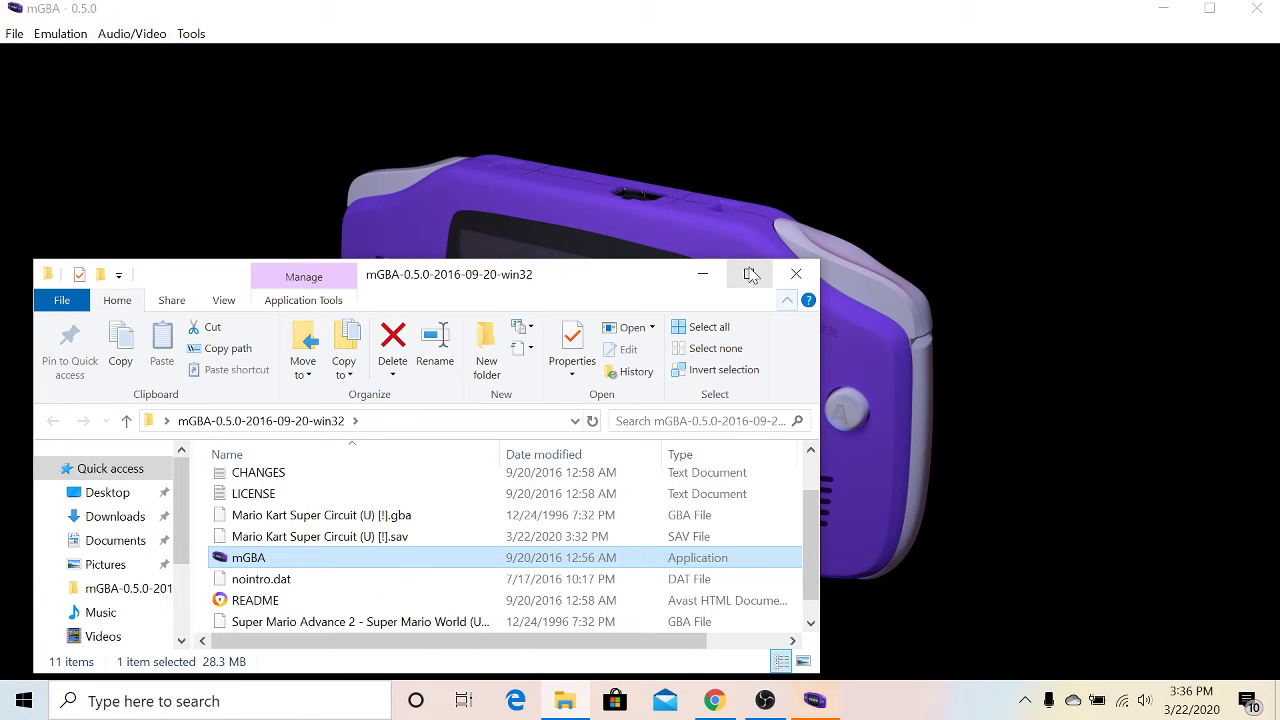
Bring up the mGBA window, close the extra emulator window, and reposition it near the top.
left_click(703, 274)
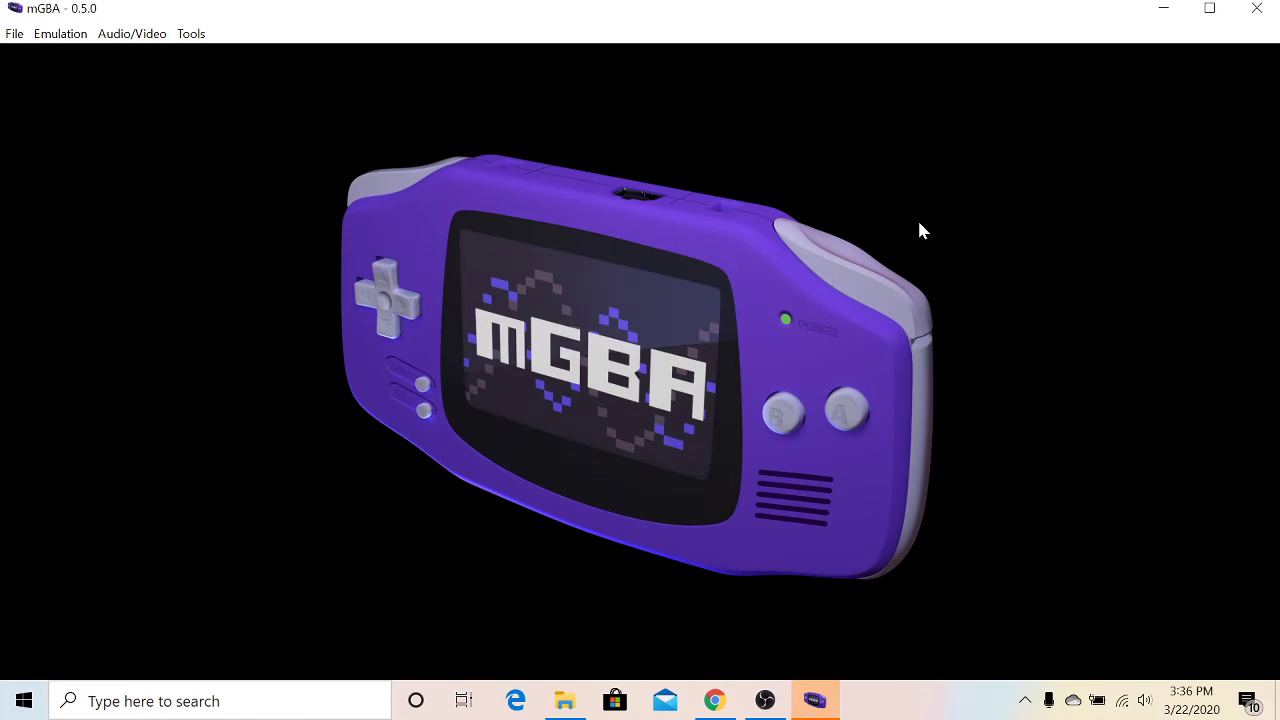
left_click(1160, 9)
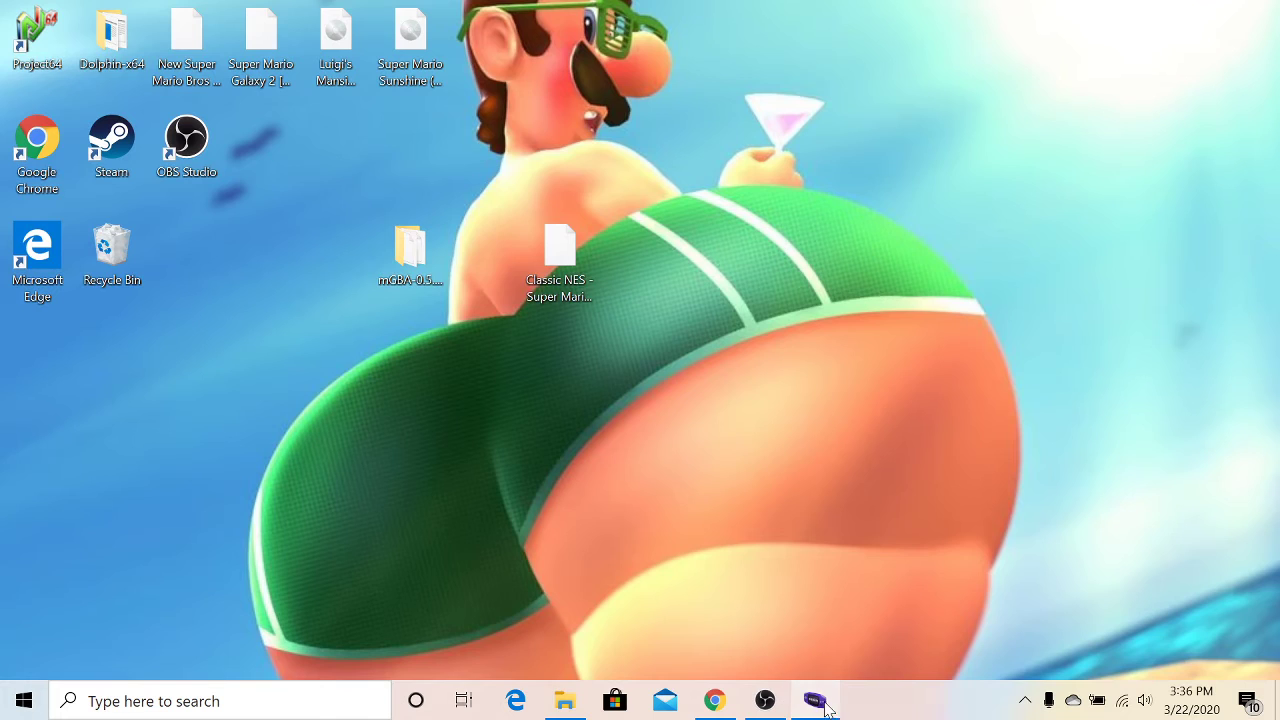
left_click(818, 705)
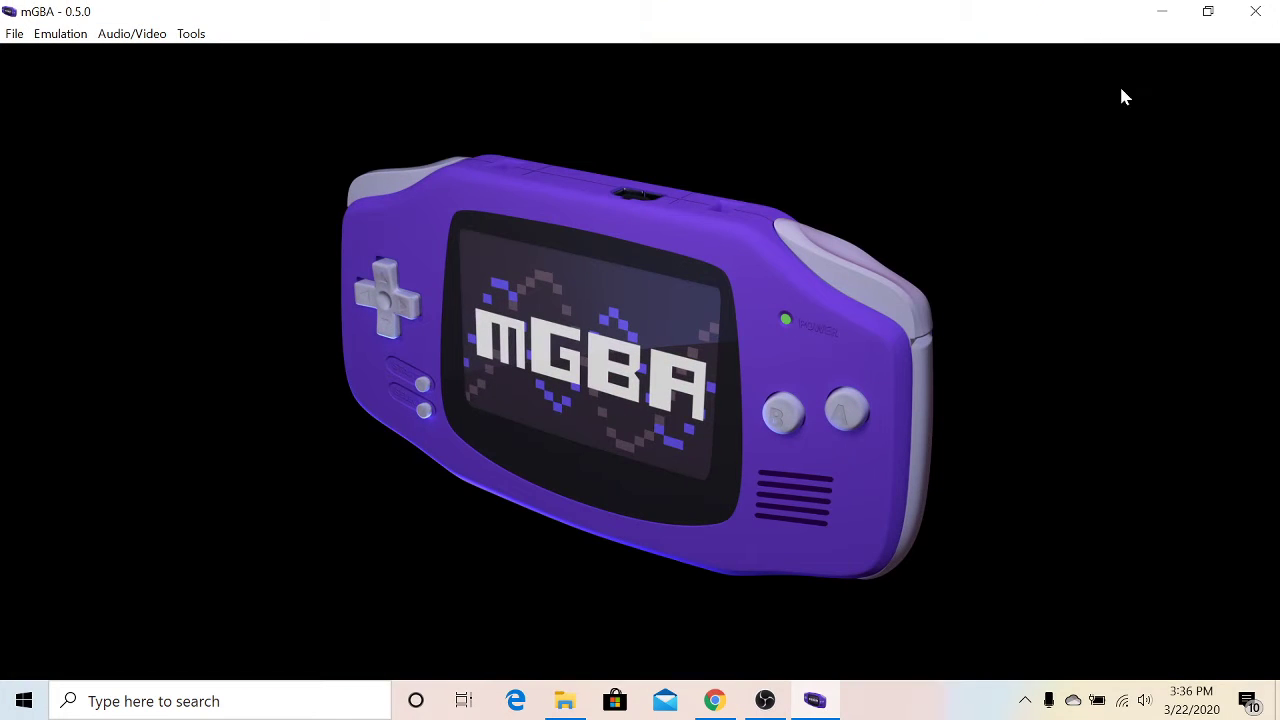
left_click(1208, 16)
mouse_move(1025, 12)
left_mouse_down()
mouse_move(1029, 200)
mouse_move(814, 294)
mouse_move(887, 105)
left_mouse_up()
left_click(1100, 117)
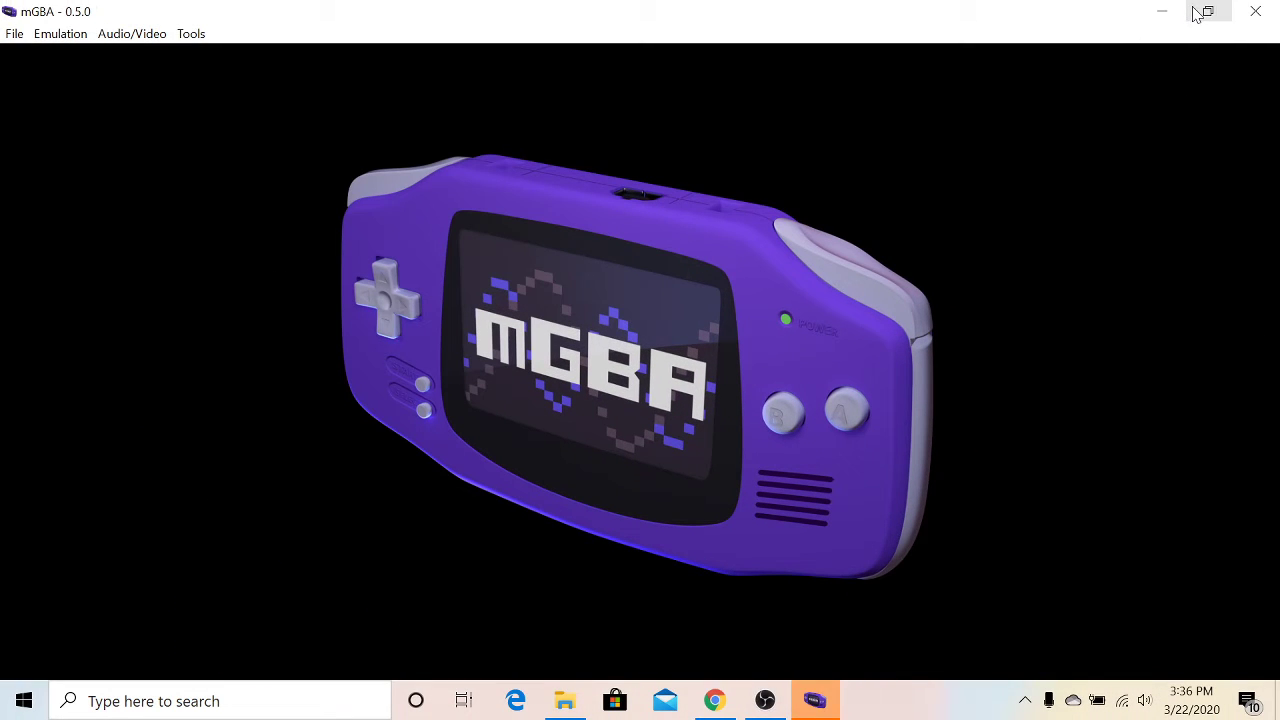
mouse_move(1073, 14)
left_mouse_down()
mouse_move(1094, 123)
mouse_move(766, 311)
mouse_move(872, 333)
left_mouse_up()
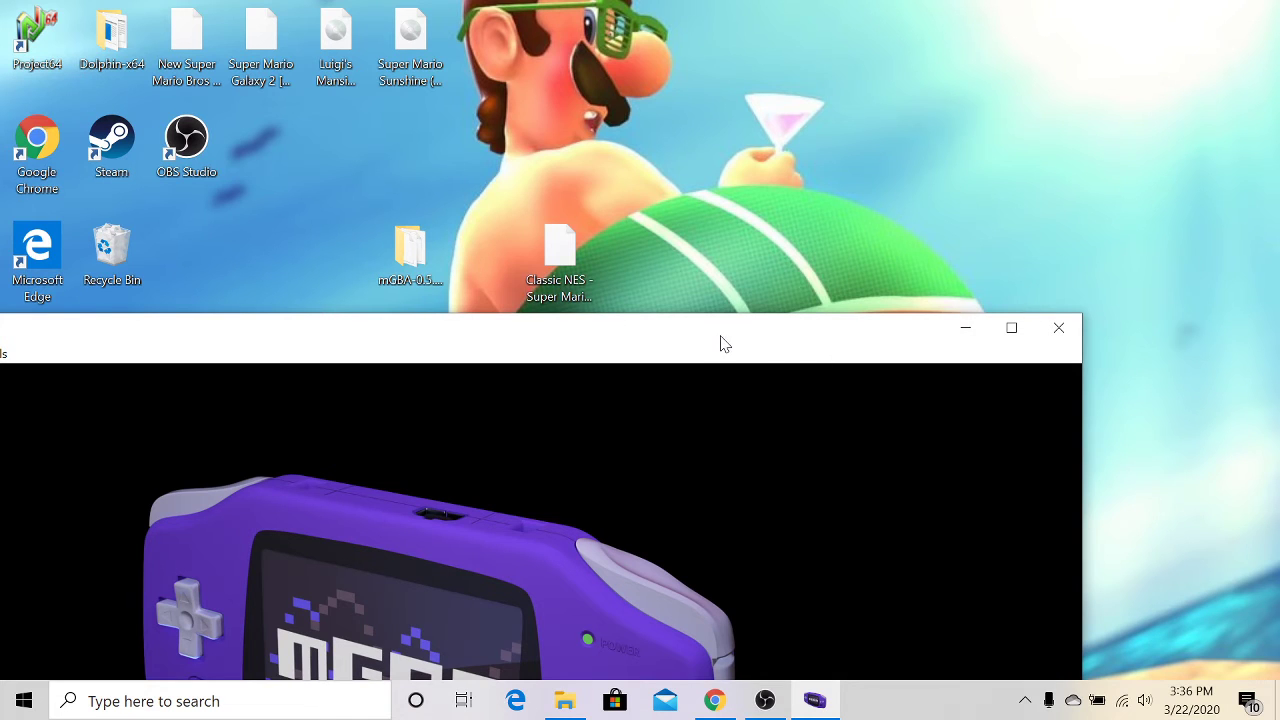
mouse_move(724, 343)
left_mouse_down()
mouse_move(1229, 49)
mouse_move(1153, 93)
left_mouse_up()
Try File > Load ROM, cancel it, and move the Classic NES ROM icon into the top row.
left_click(250, 105)
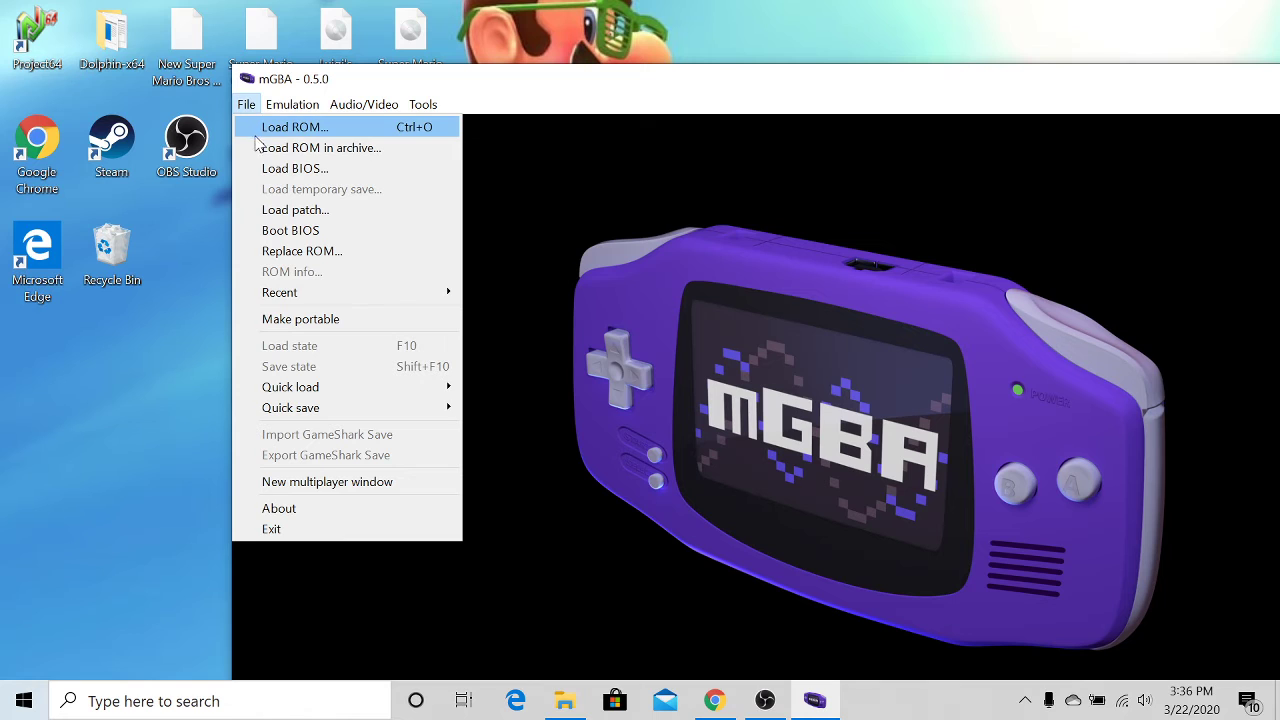
left_click(261, 130)
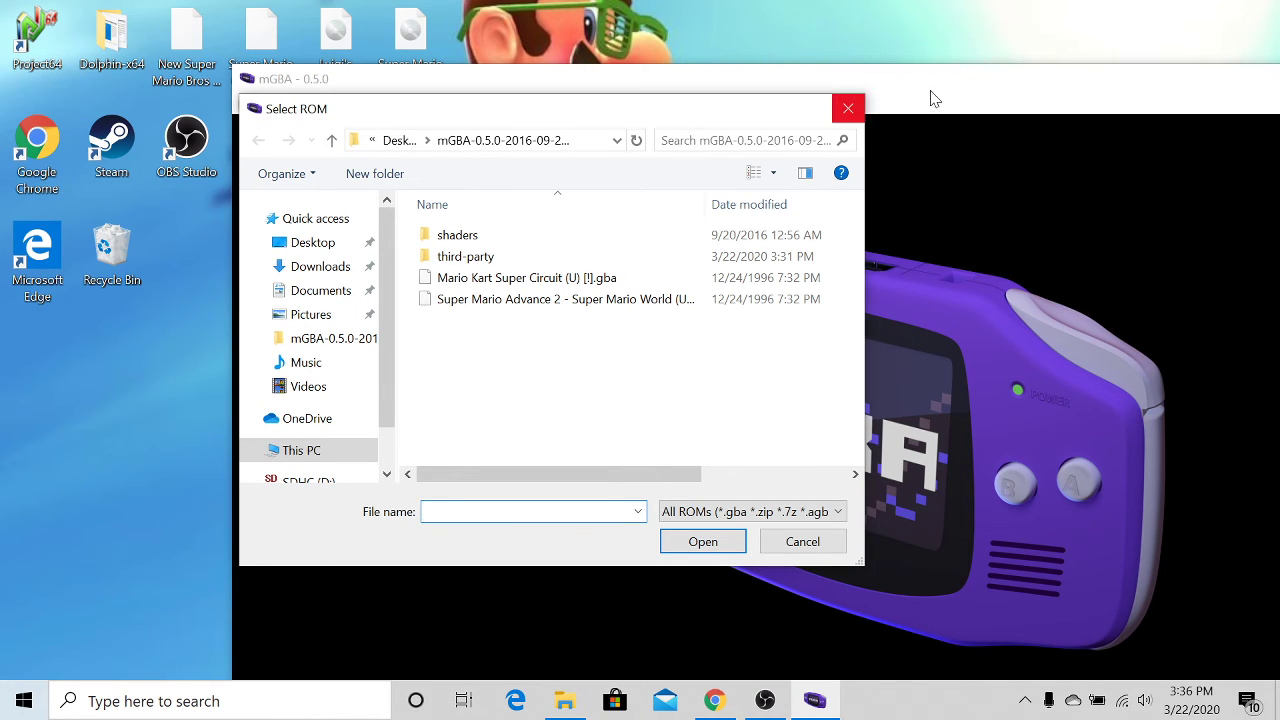
left_click_drag(530, 118, 220, 220)
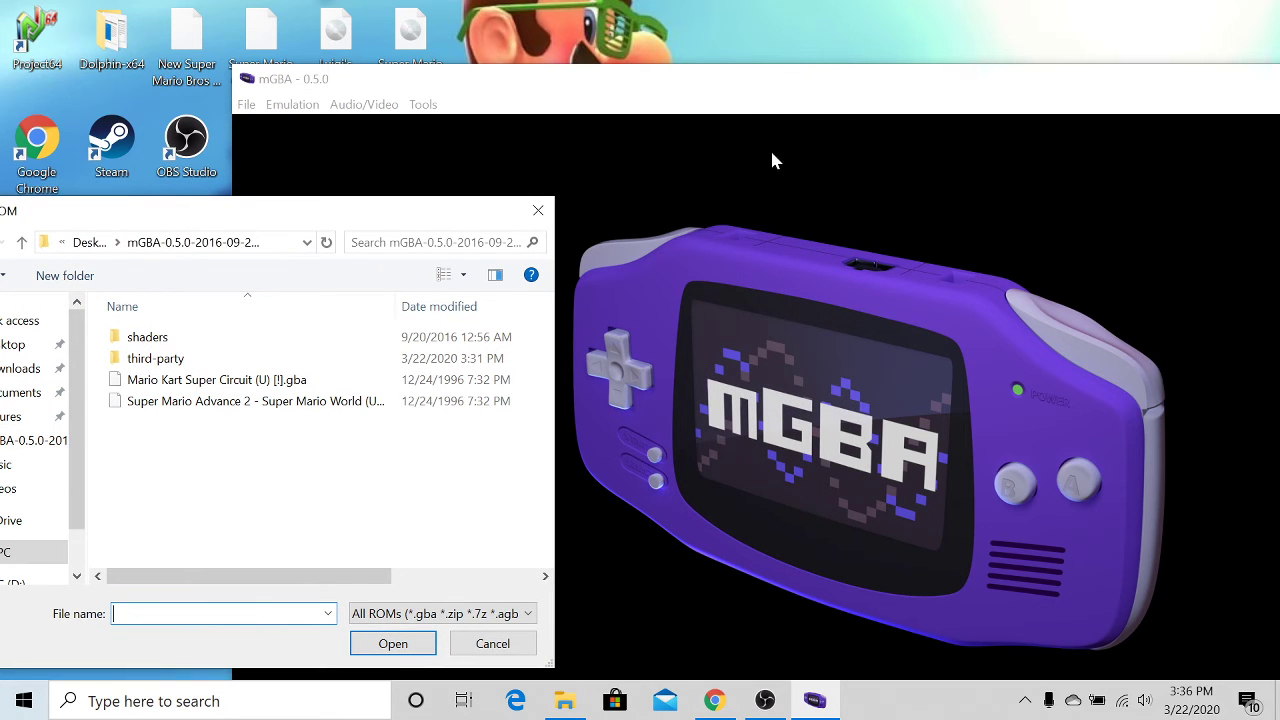
mouse_move(365, 215)
left_mouse_down()
mouse_move(343, 194)
mouse_move(486, 134)
mouse_move(466, 194)
mouse_move(378, 224)
mouse_move(511, 203)
left_mouse_up()
left_click(687, 199)
mouse_move(886, 86)
left_mouse_down()
mouse_move(471, 297)
mouse_move(496, 302)
left_mouse_up()
mouse_move(552, 250)
left_mouse_down()
mouse_move(519, 214)
mouse_move(478, 40)
left_mouse_up()
left_click_drag(520, 378, 791, 197)
Load the Classic NES - Super Mario Bros. ROM through File > Load ROM and maximize the window.
left_click(174, 217)
left_click(190, 242)
left_click_drag(383, 137, 449, 187)
mouse_move(490, 50)
left_mouse_down()
mouse_move(490, 525)
mouse_move(490, 444)
left_mouse_up()
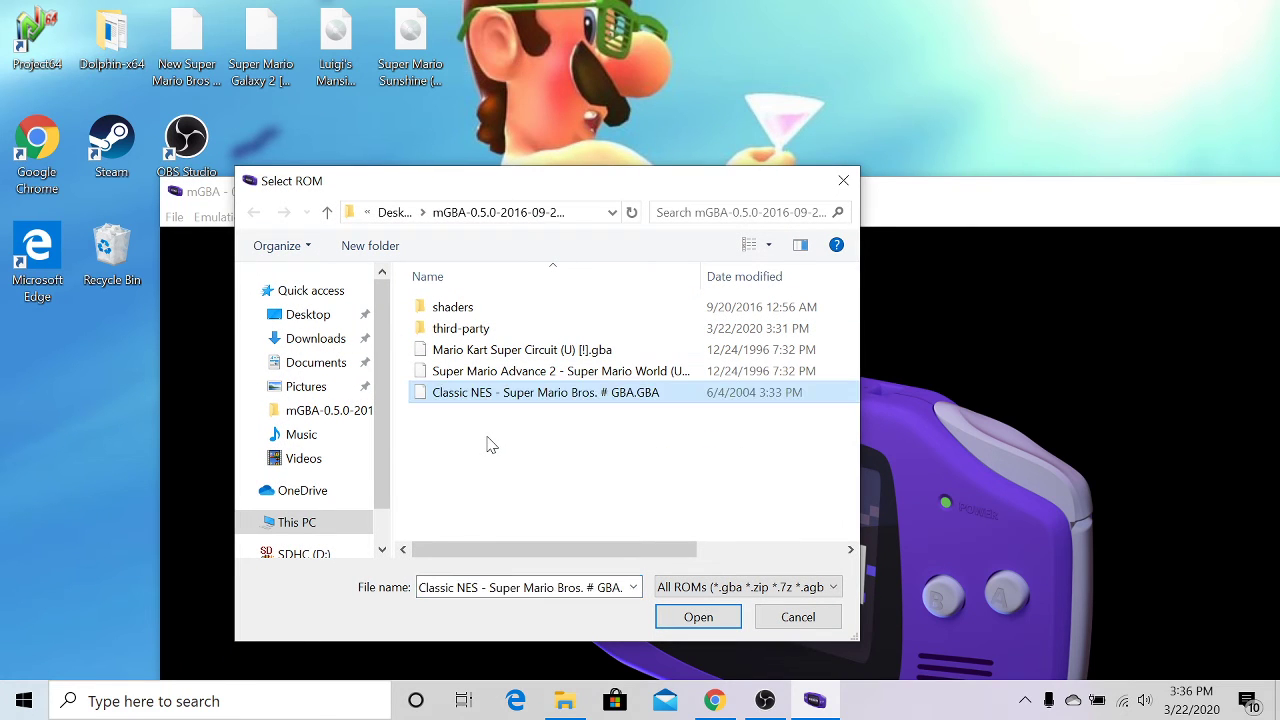
left_click(716, 619)
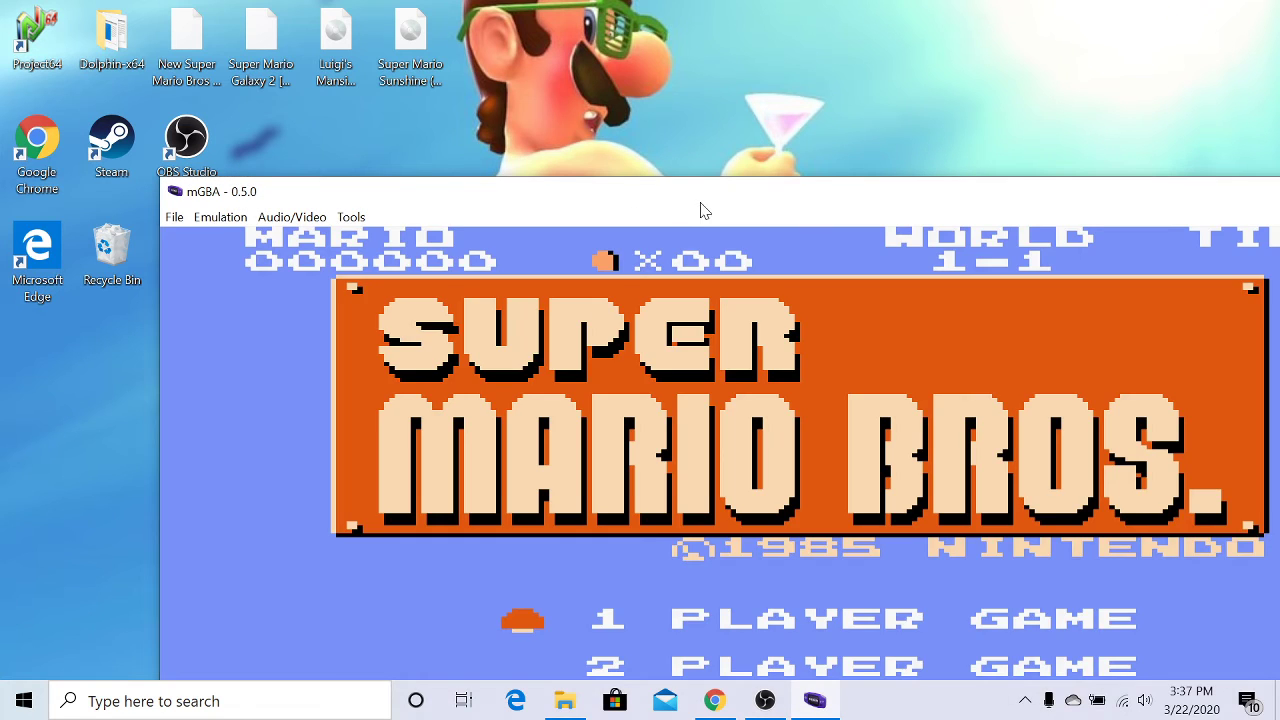
mouse_move(703, 209)
left_mouse_down()
mouse_move(612, 163)
mouse_move(560, 76)
left_mouse_up()
left_click(1194, 78)
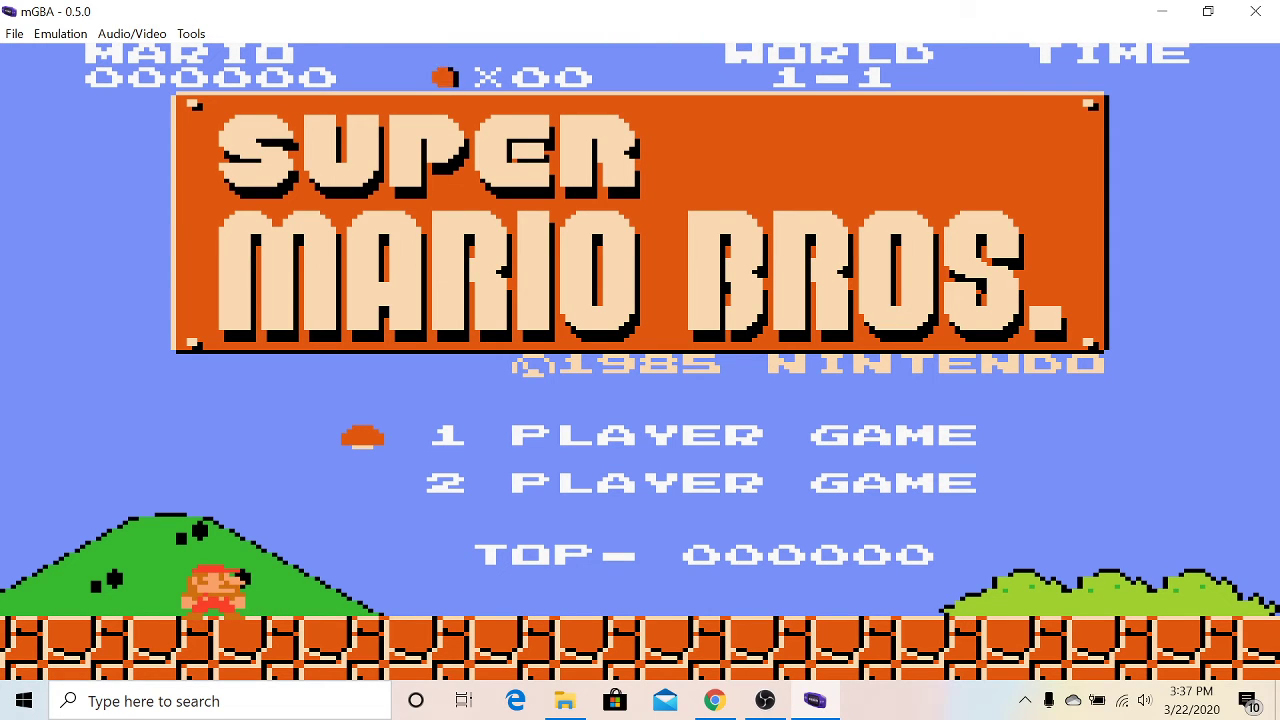
Start a one-player game, stomp the first Goomba, knock out a coin, and grab the mushroom.
key("Return")
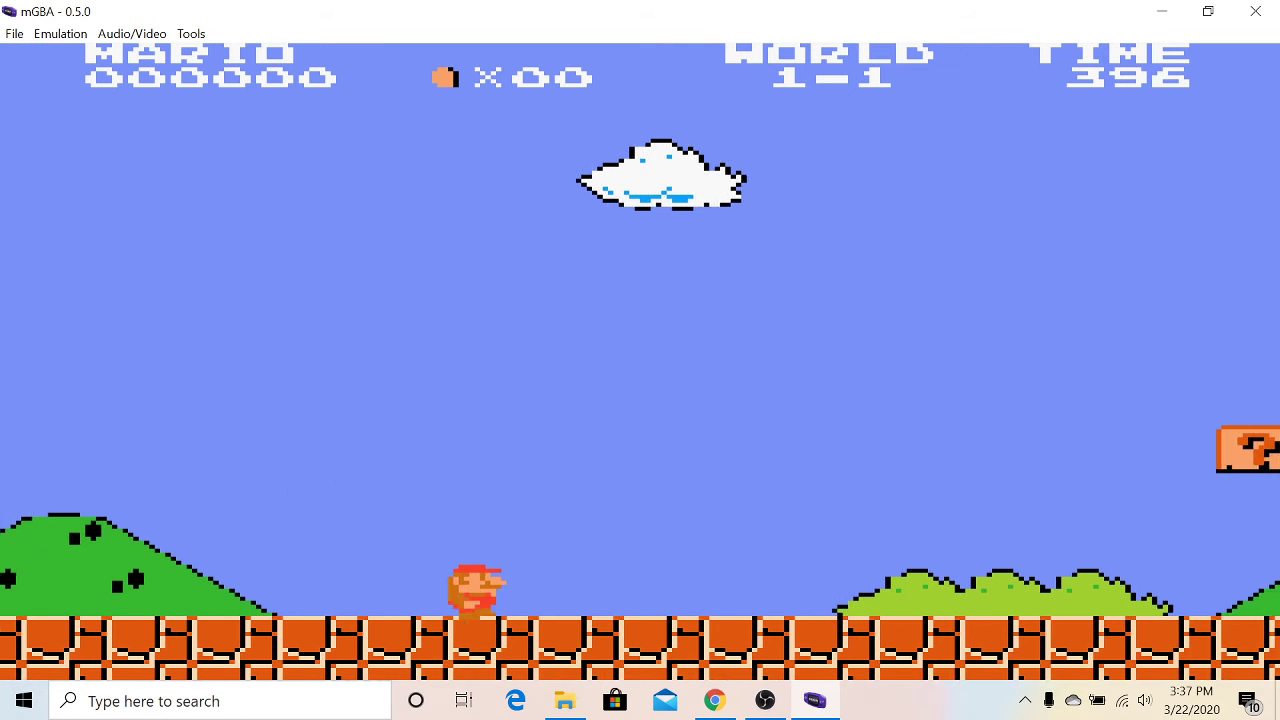
key("Right")
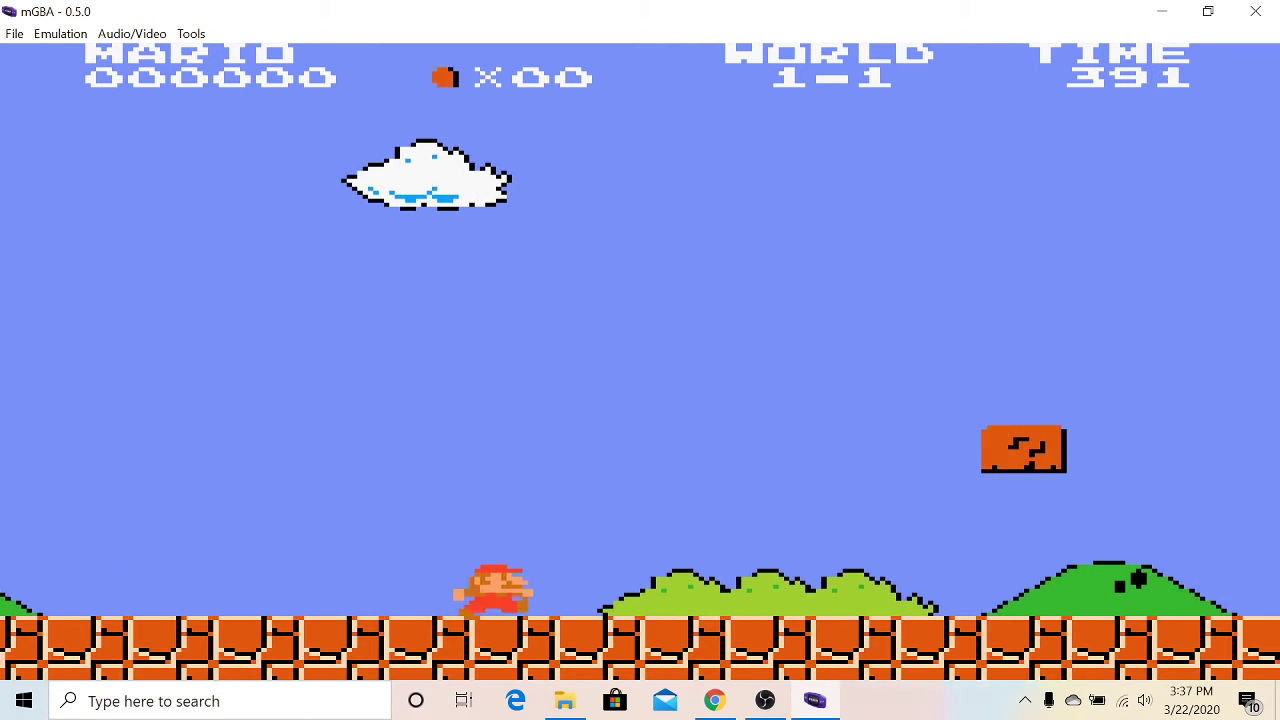
key("x")
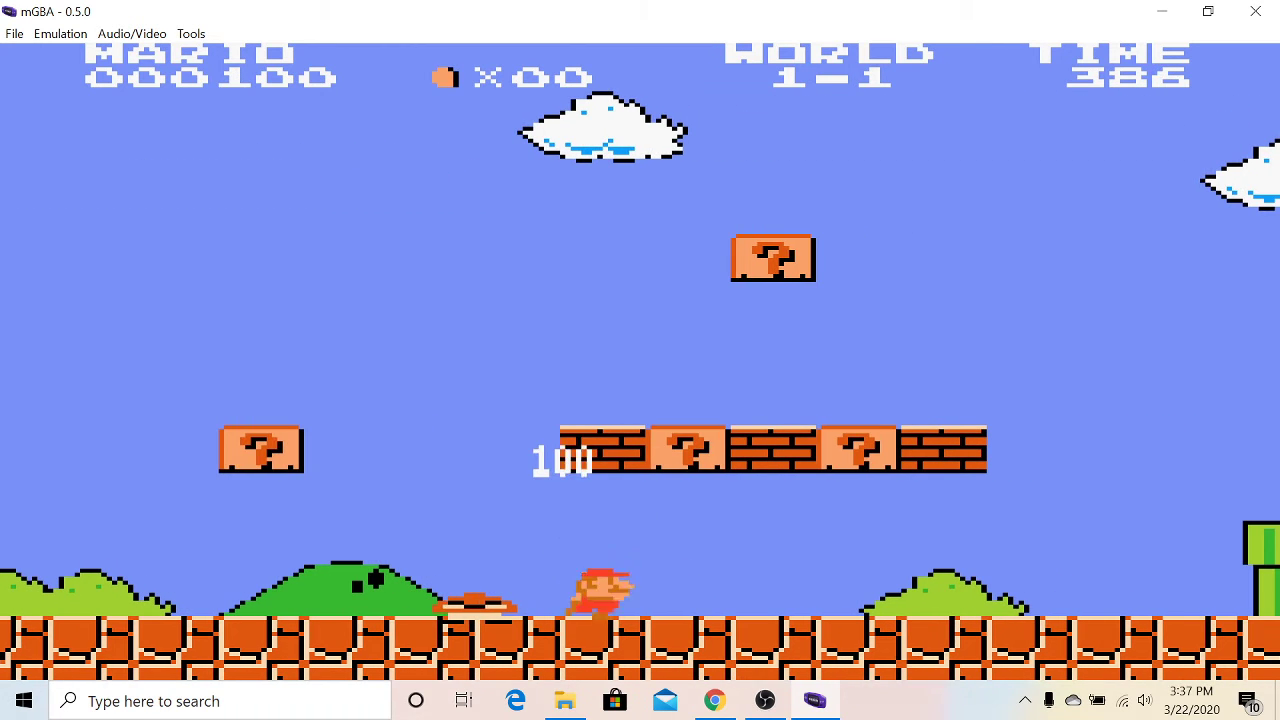
key("Left")
key("Right")
key("x")
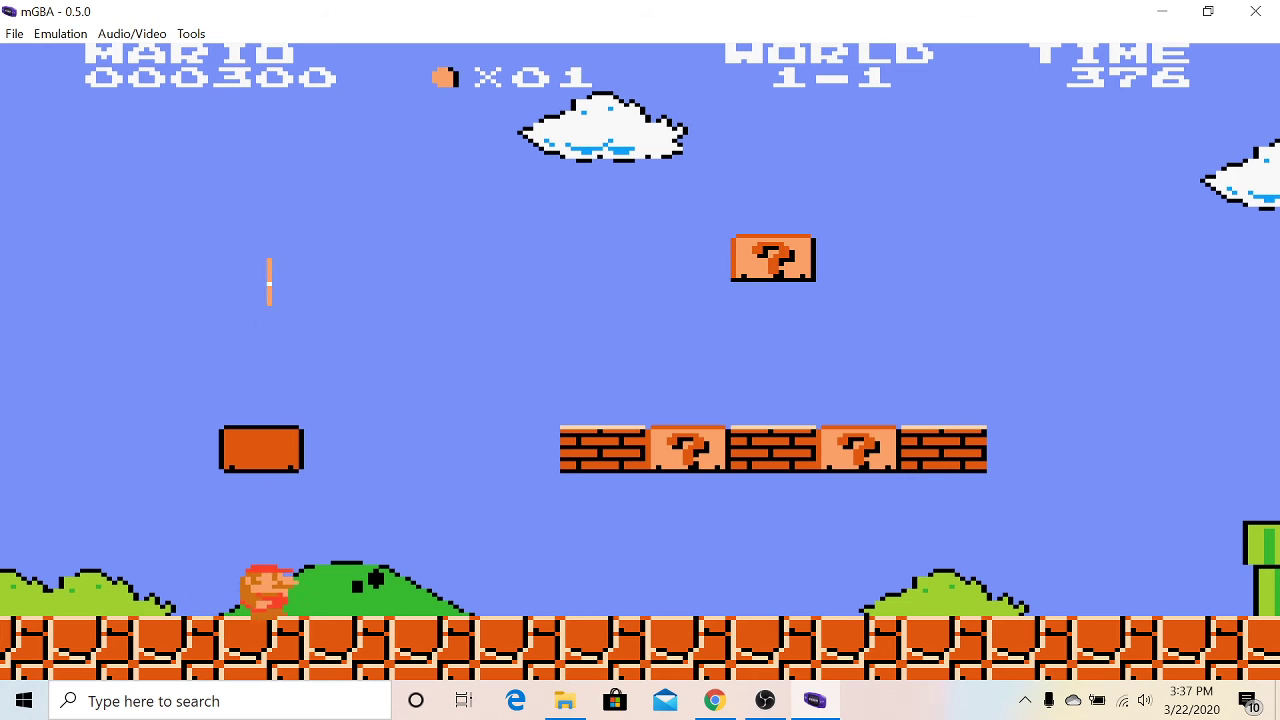
key("Right")
key("x")
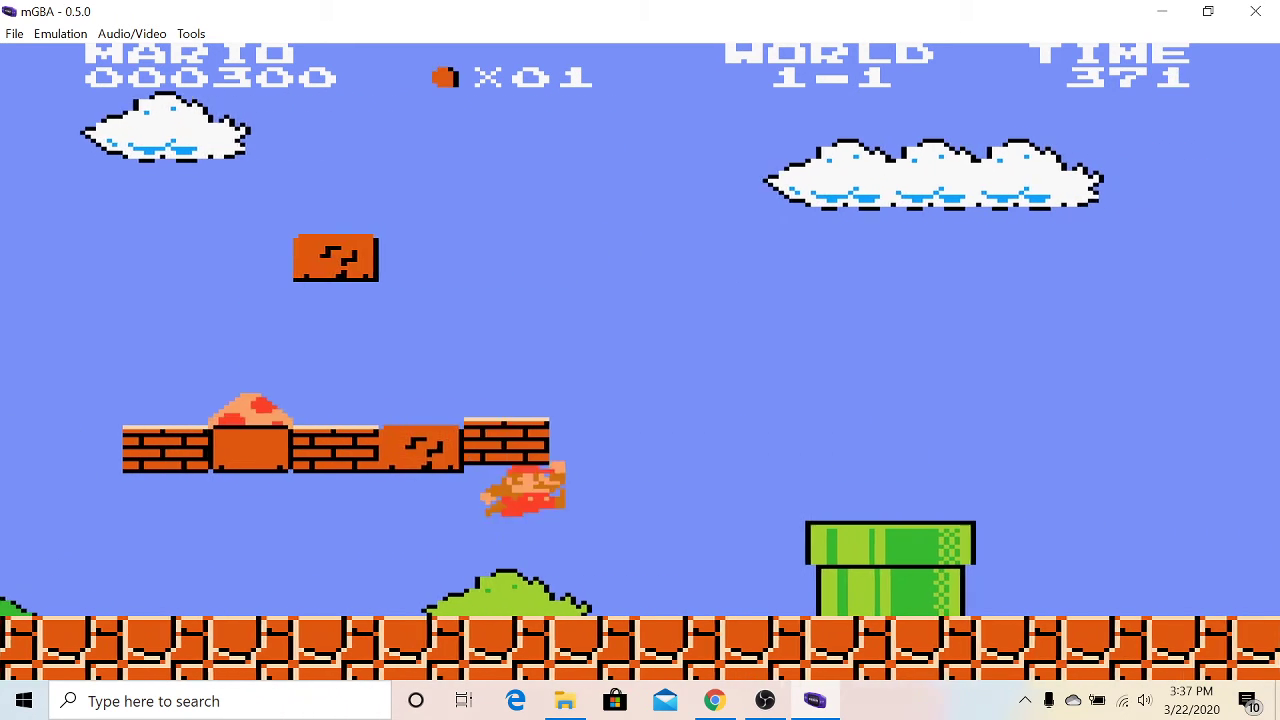
key("Right")
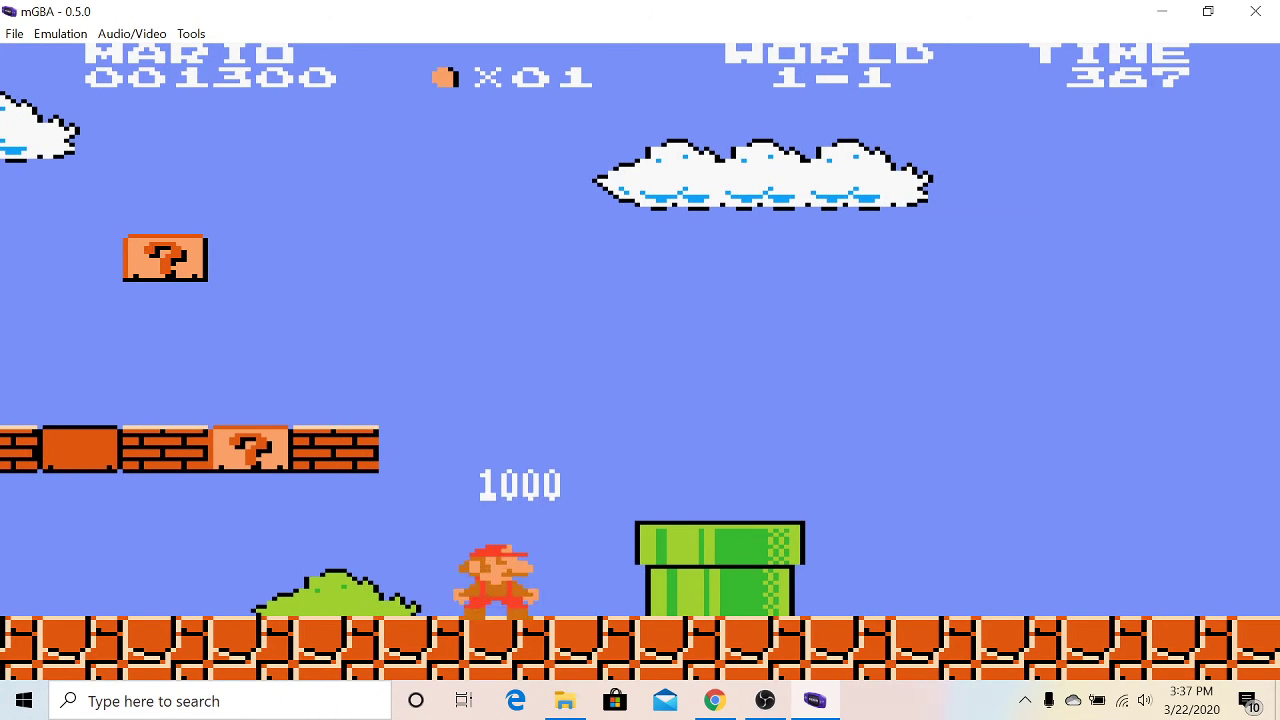
Jump over the pipes and hit blocks for coins, reaching 001900 points and 3 coins.
key("x")
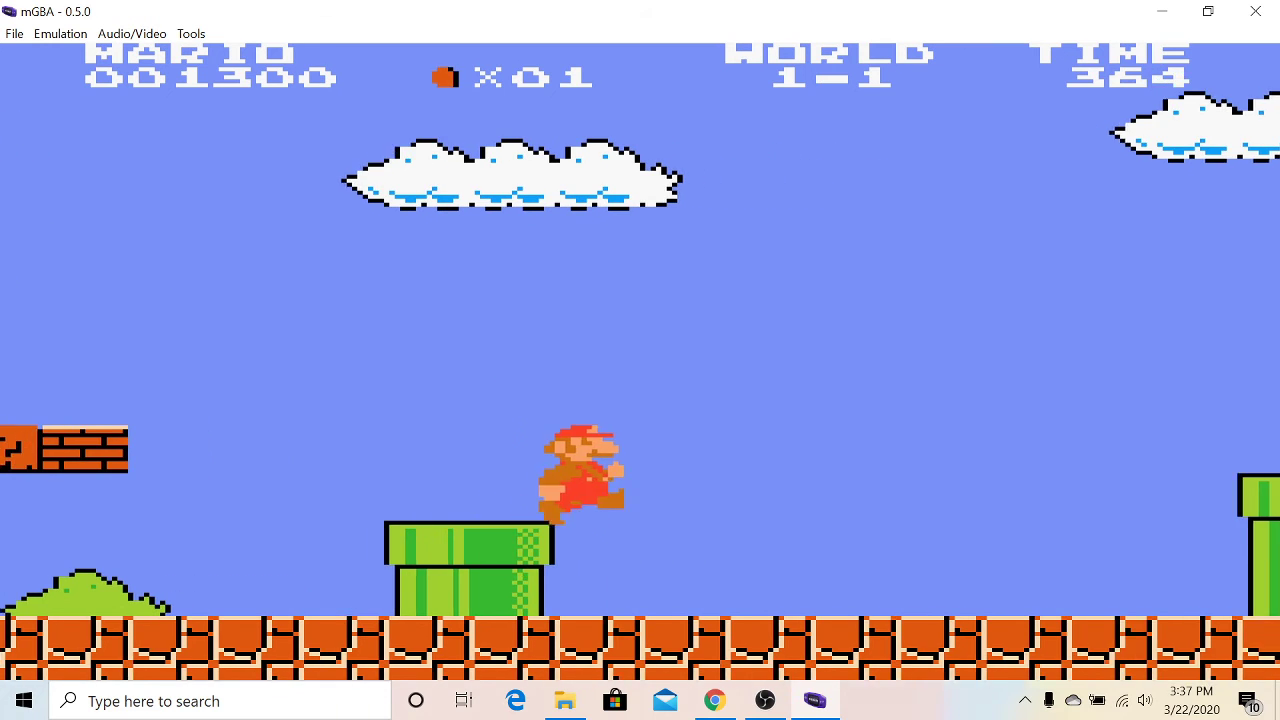
key("x")
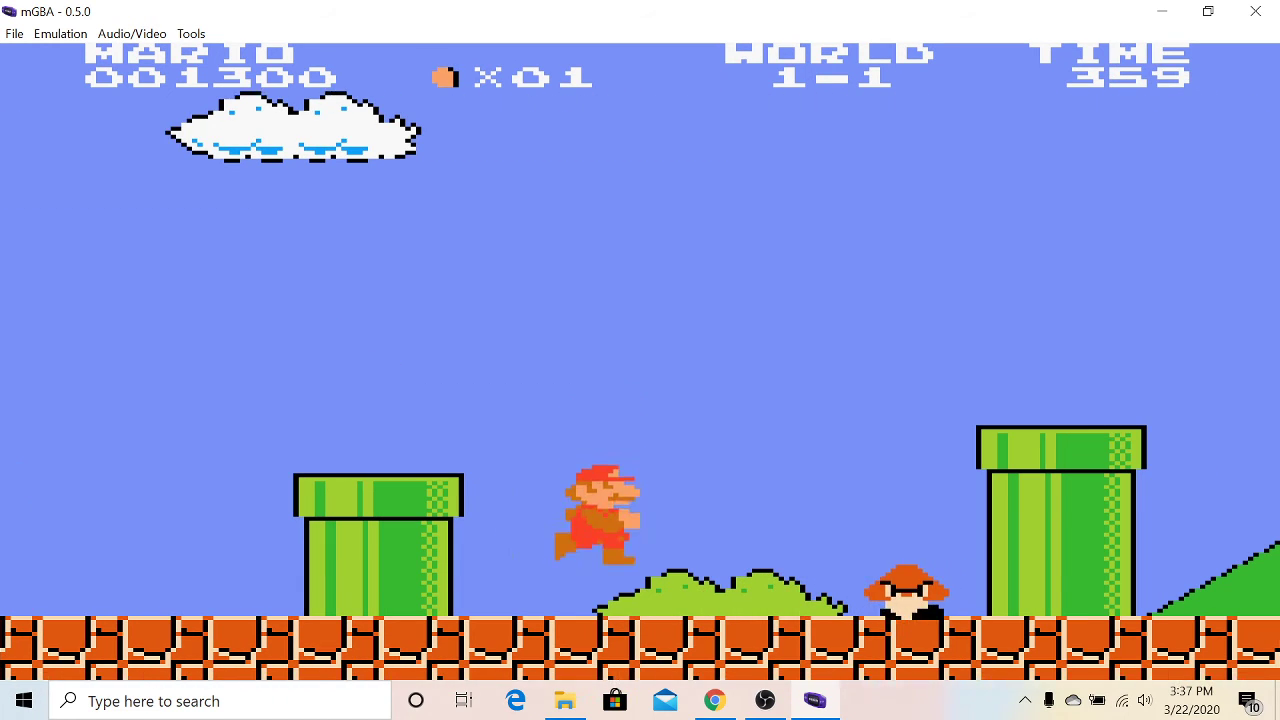
key("x")
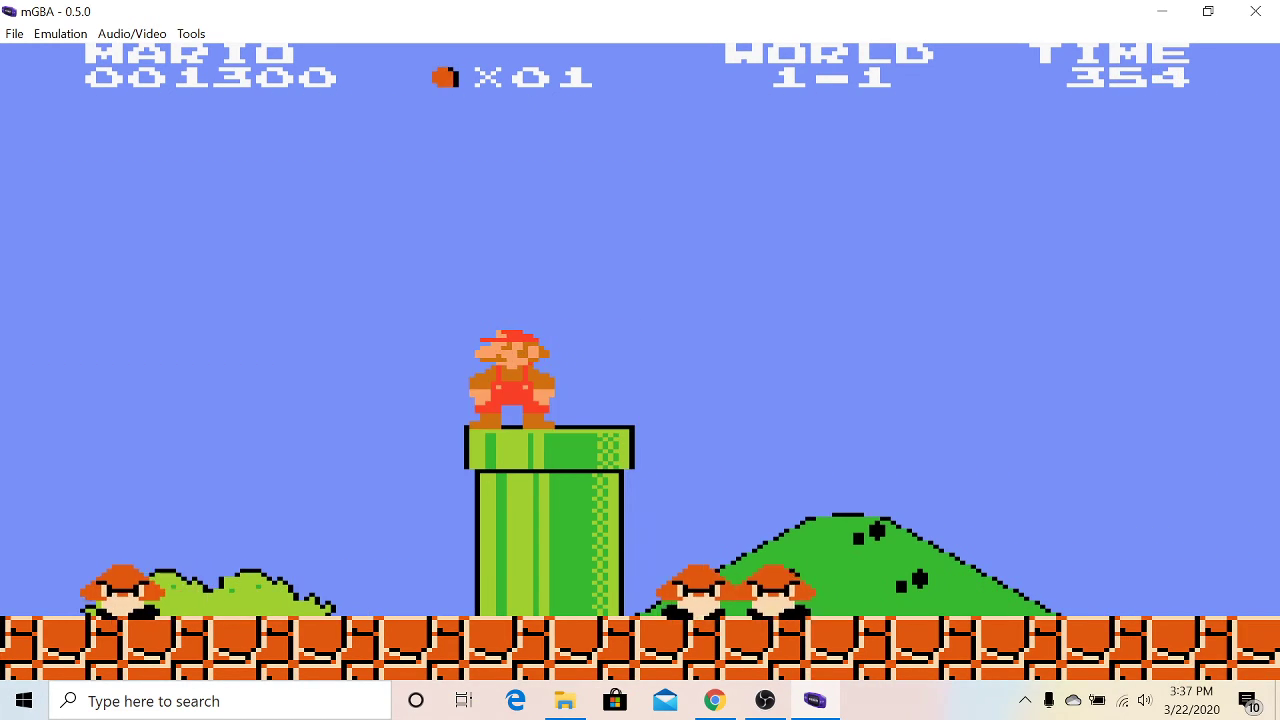
key("x")
key("x")
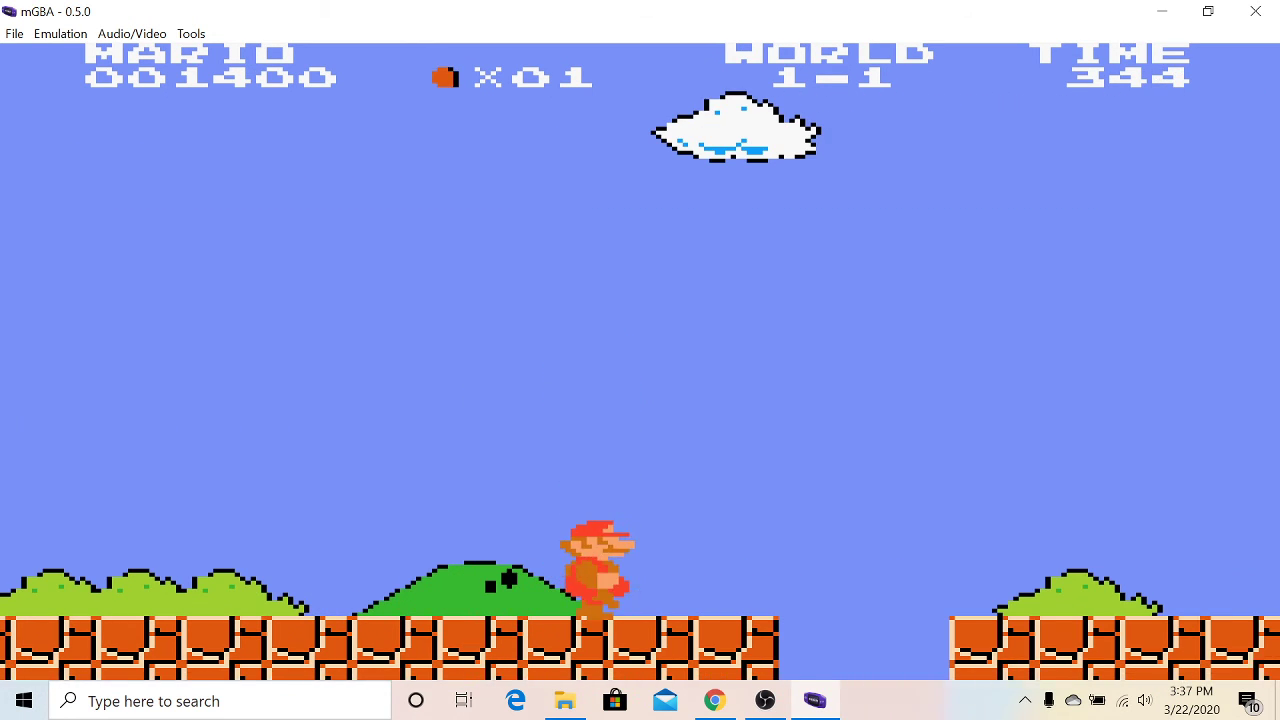
key("x")
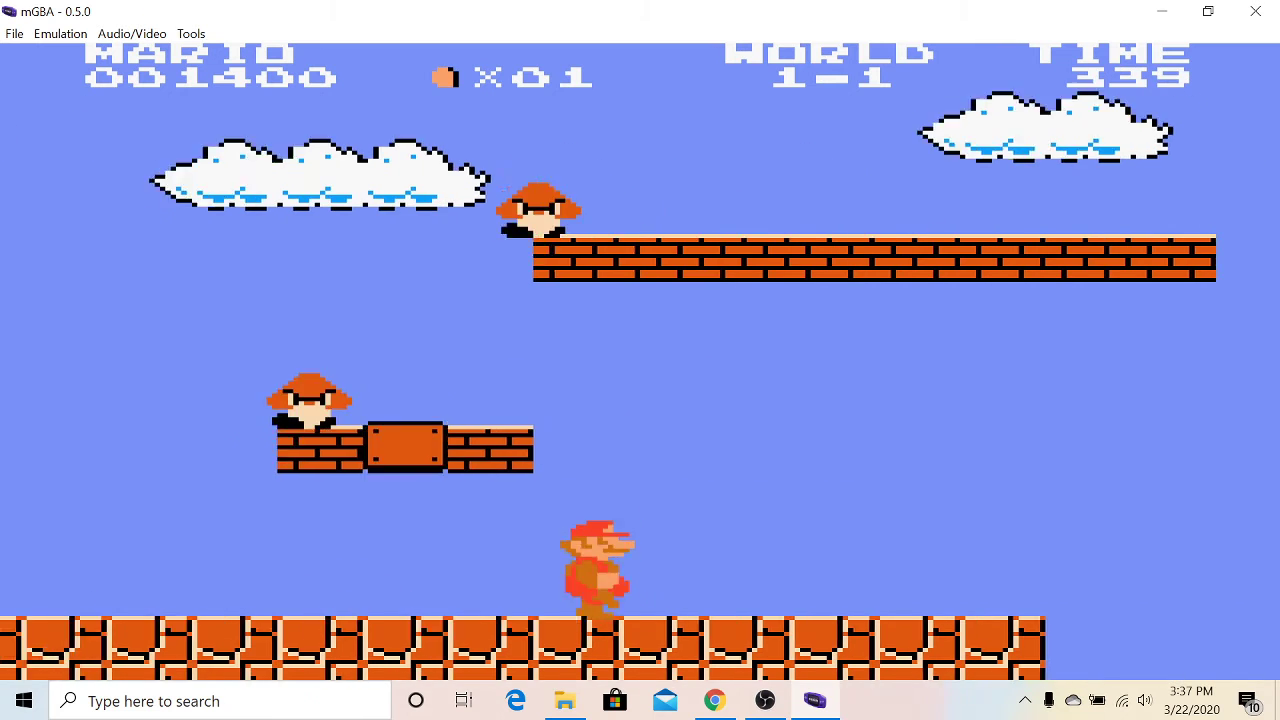
key("x")
key("Right")
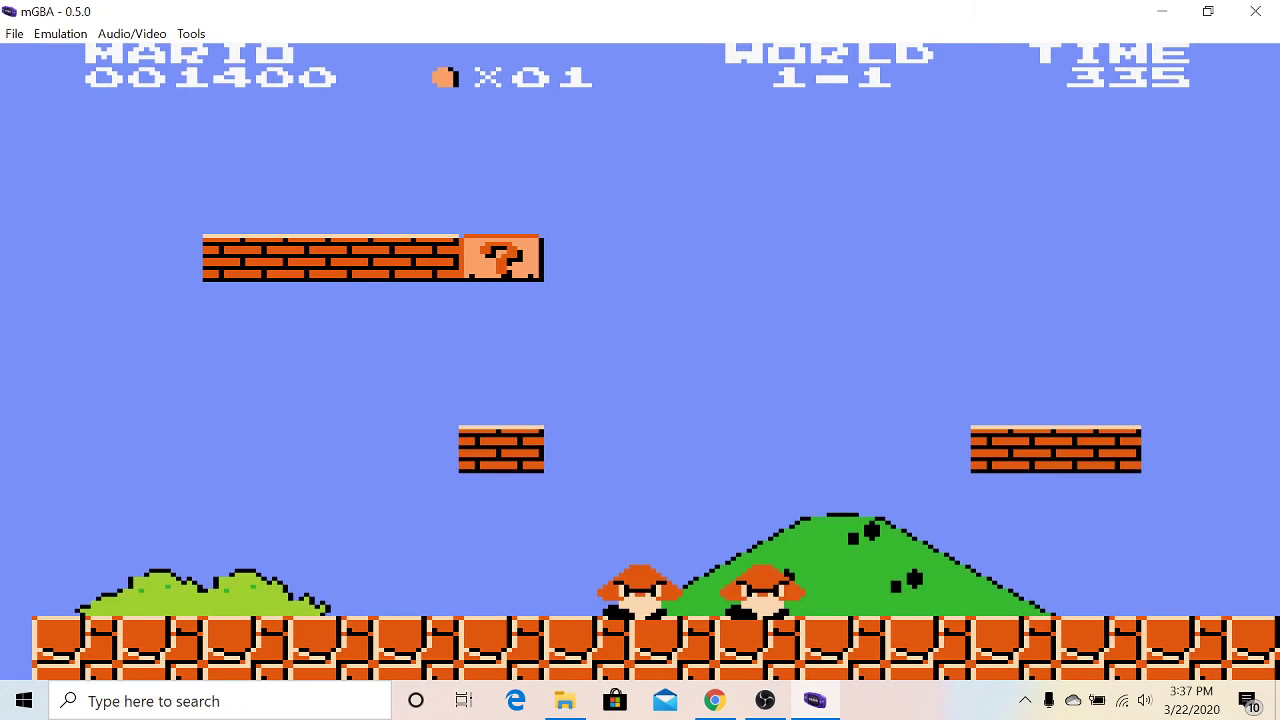
key("x")
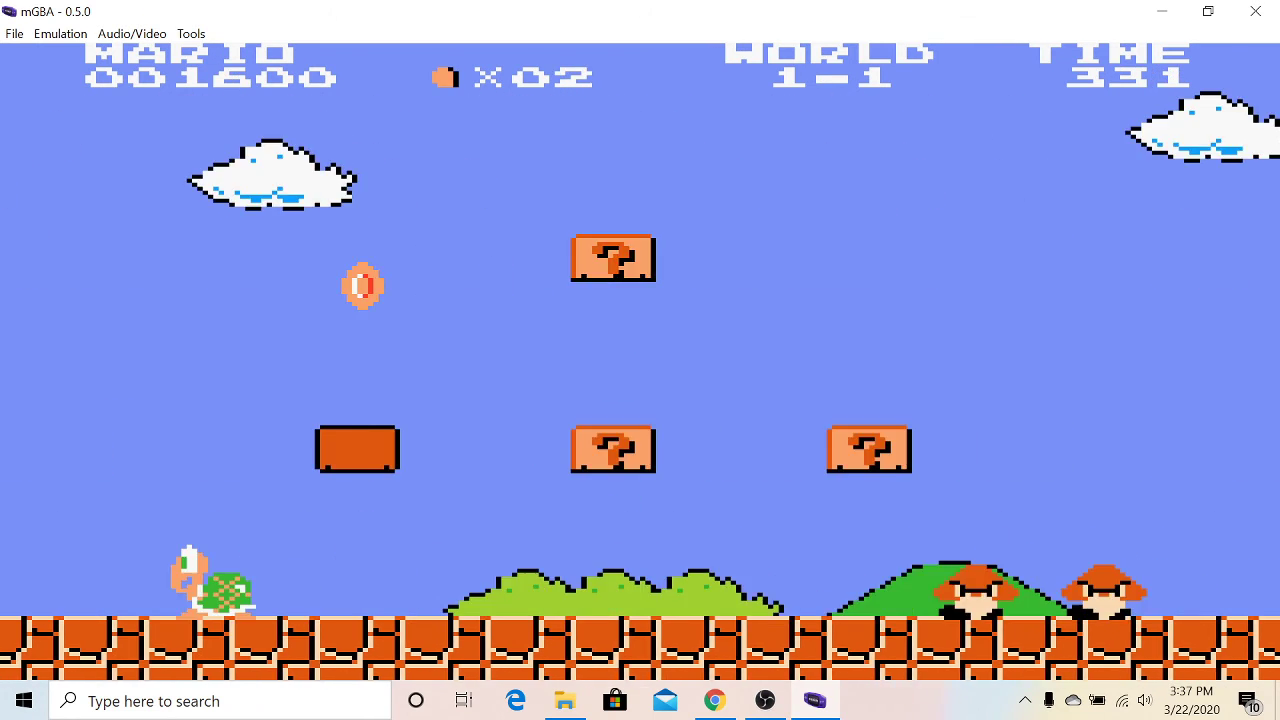
key("Right")
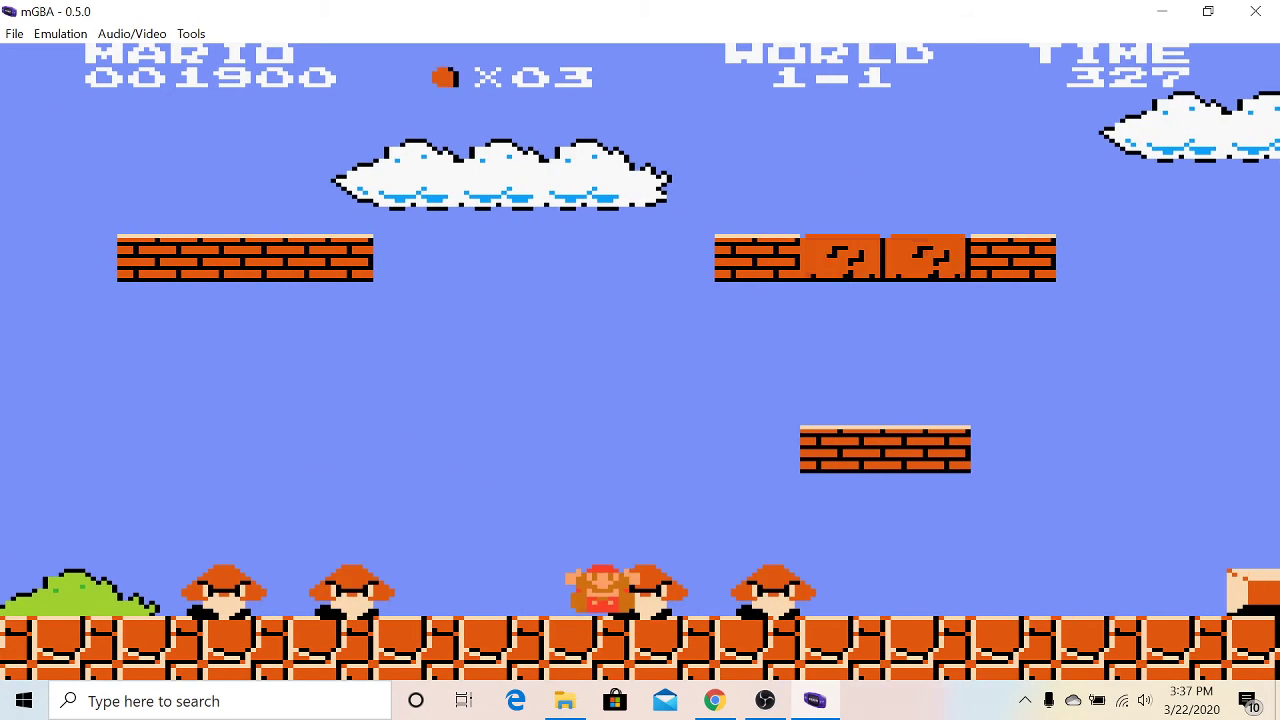
Close mGBA and bring the OBS Studio window, still recording at 00:09:21, back on screen.
left_click(1255, 11)
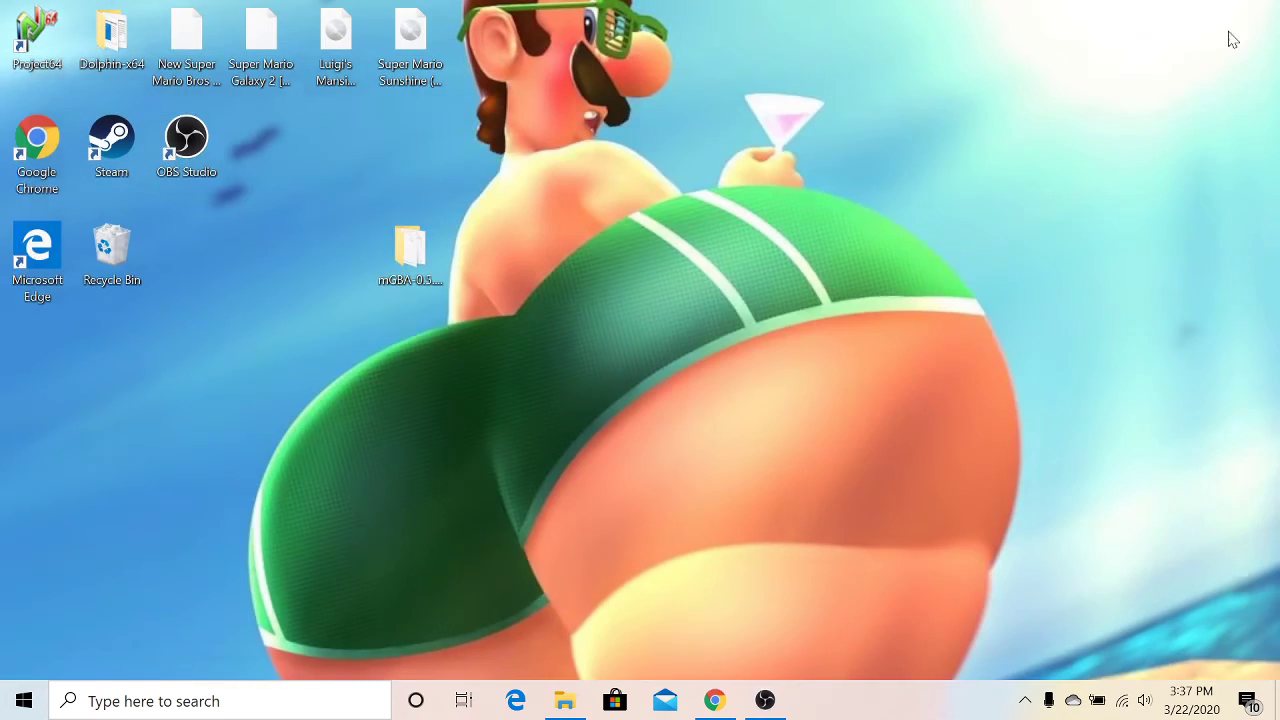
left_click(762, 701)
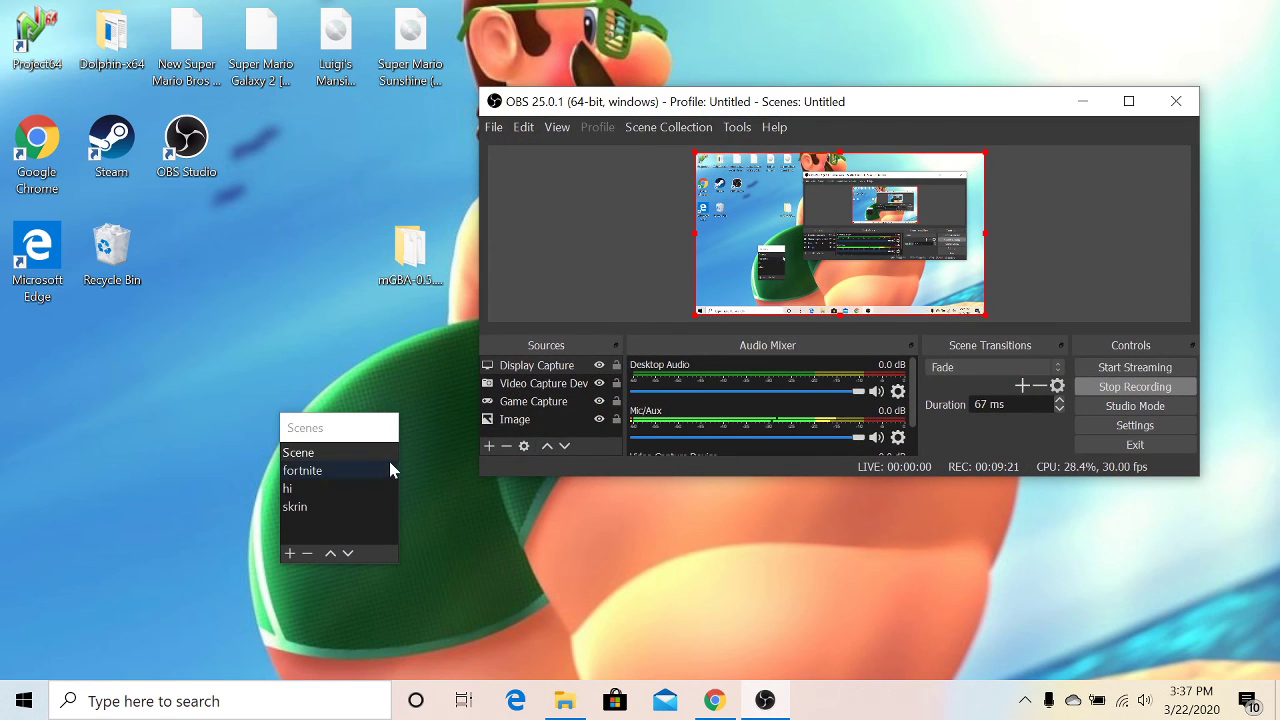